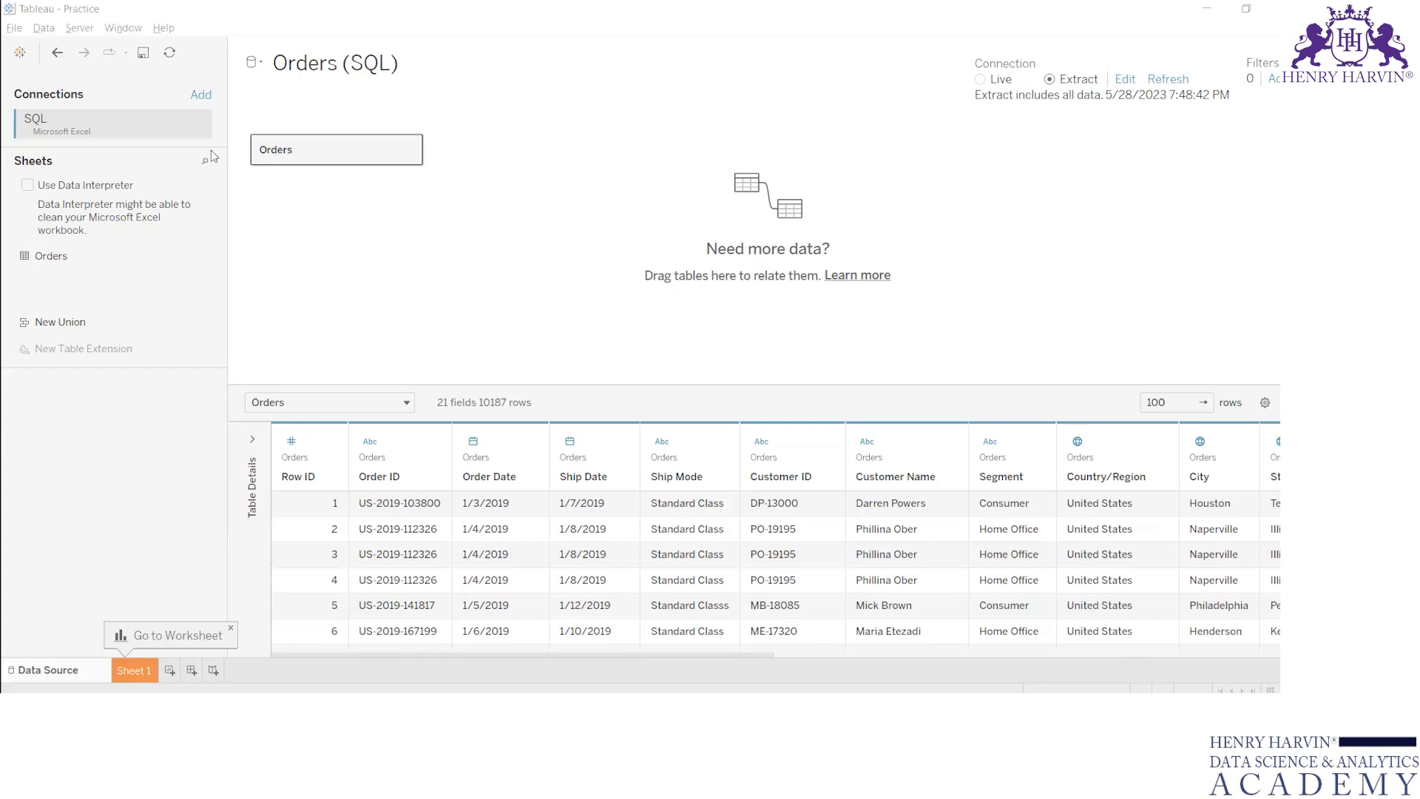
- Add the Oracle Excel workbook as a new data source alongside Orders (SQL)
click(148, 670)
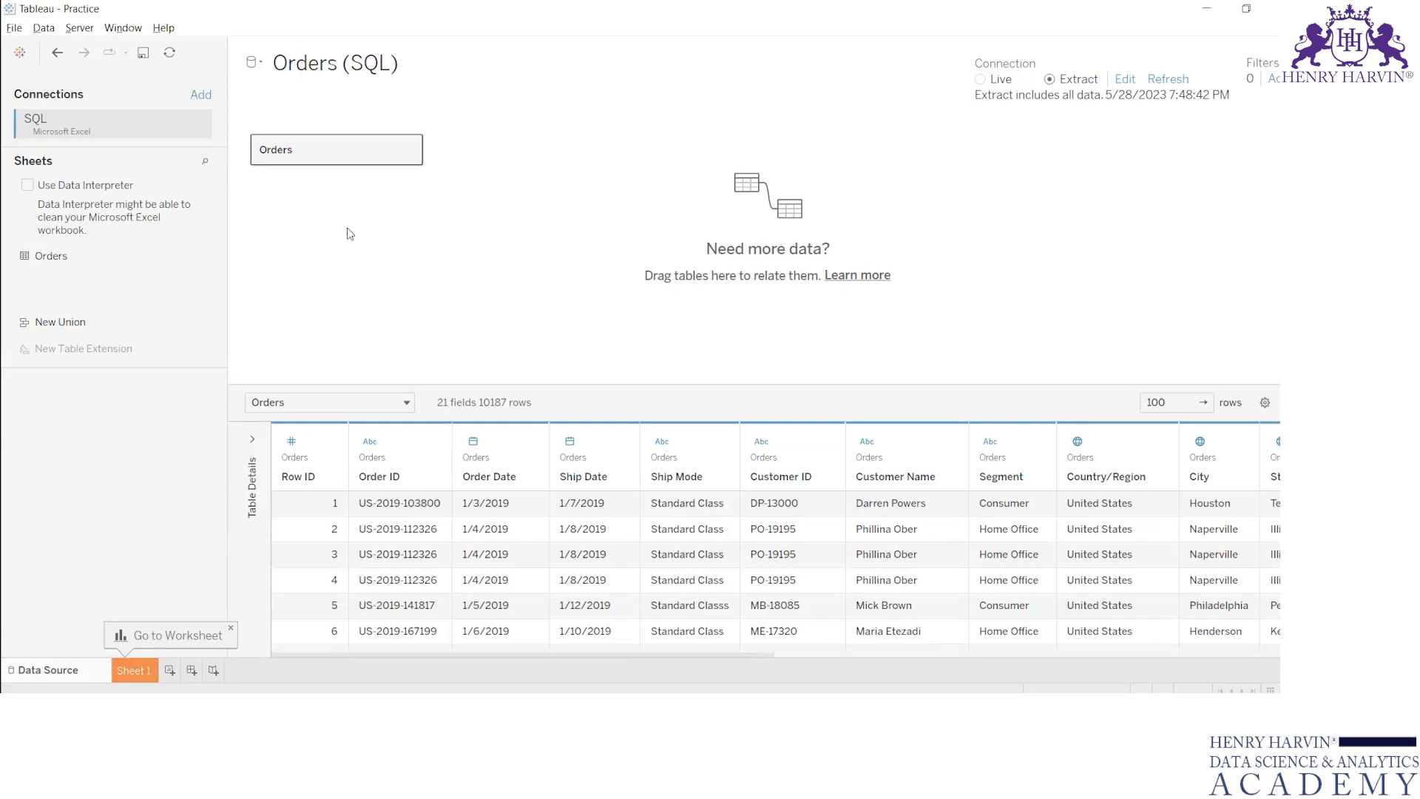
click(259, 65)
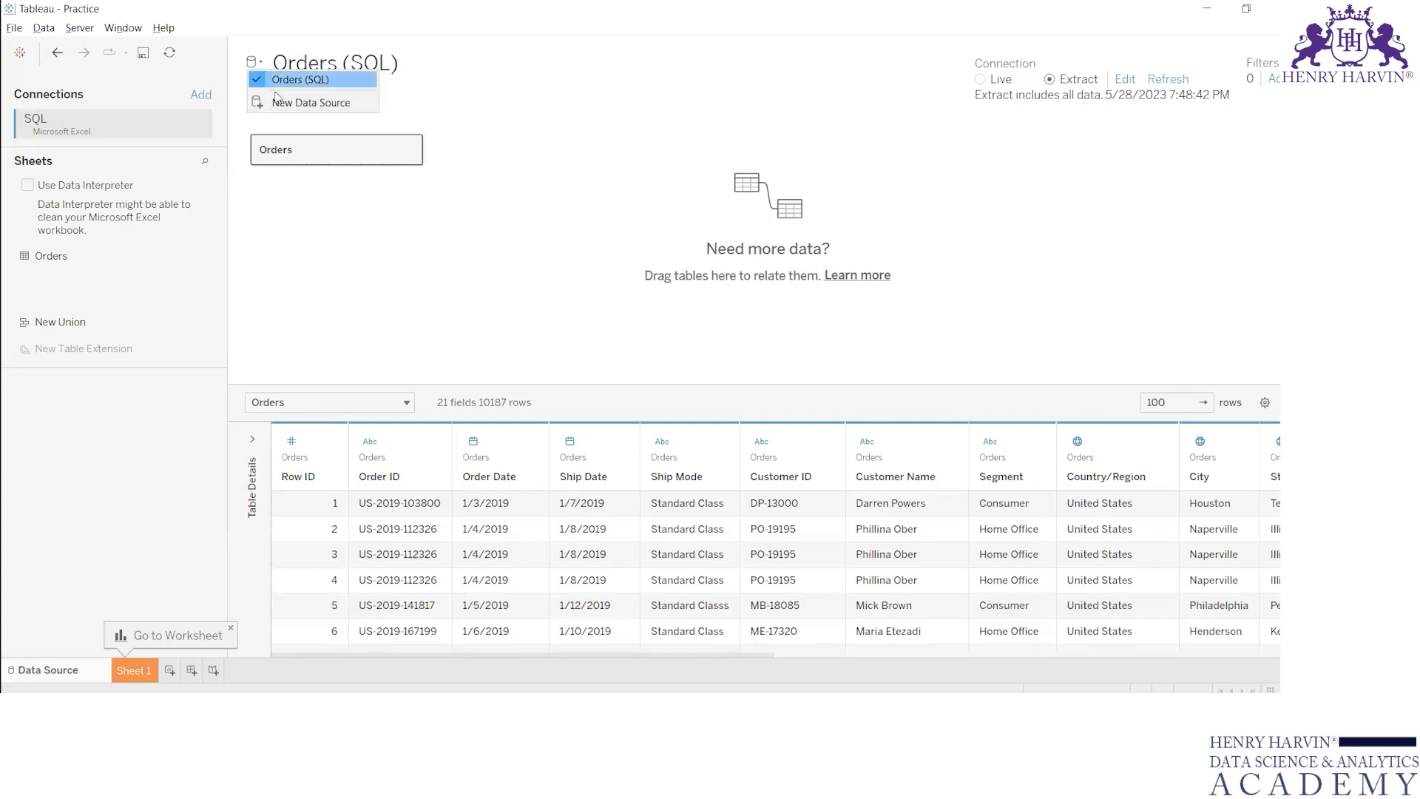
click(292, 103)
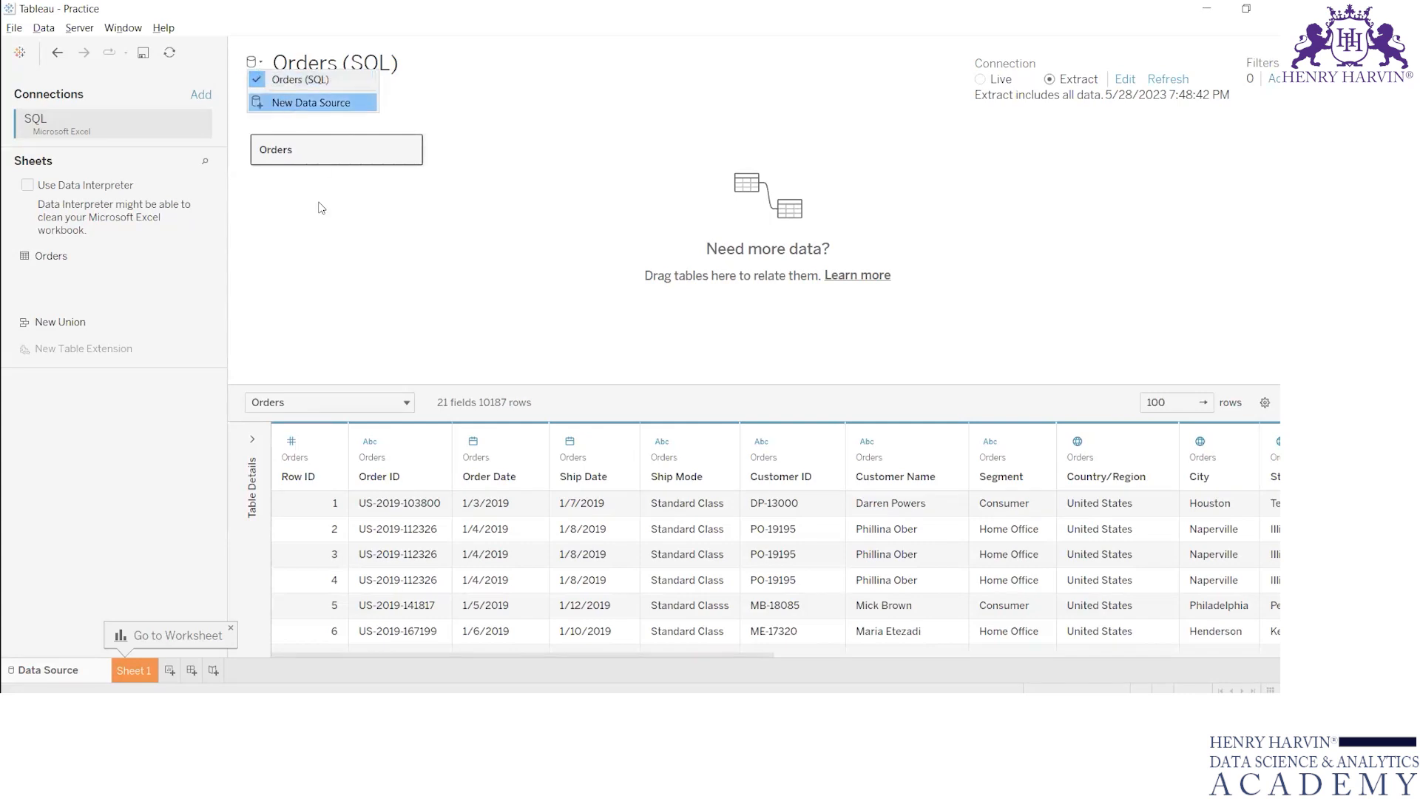
click(338, 197)
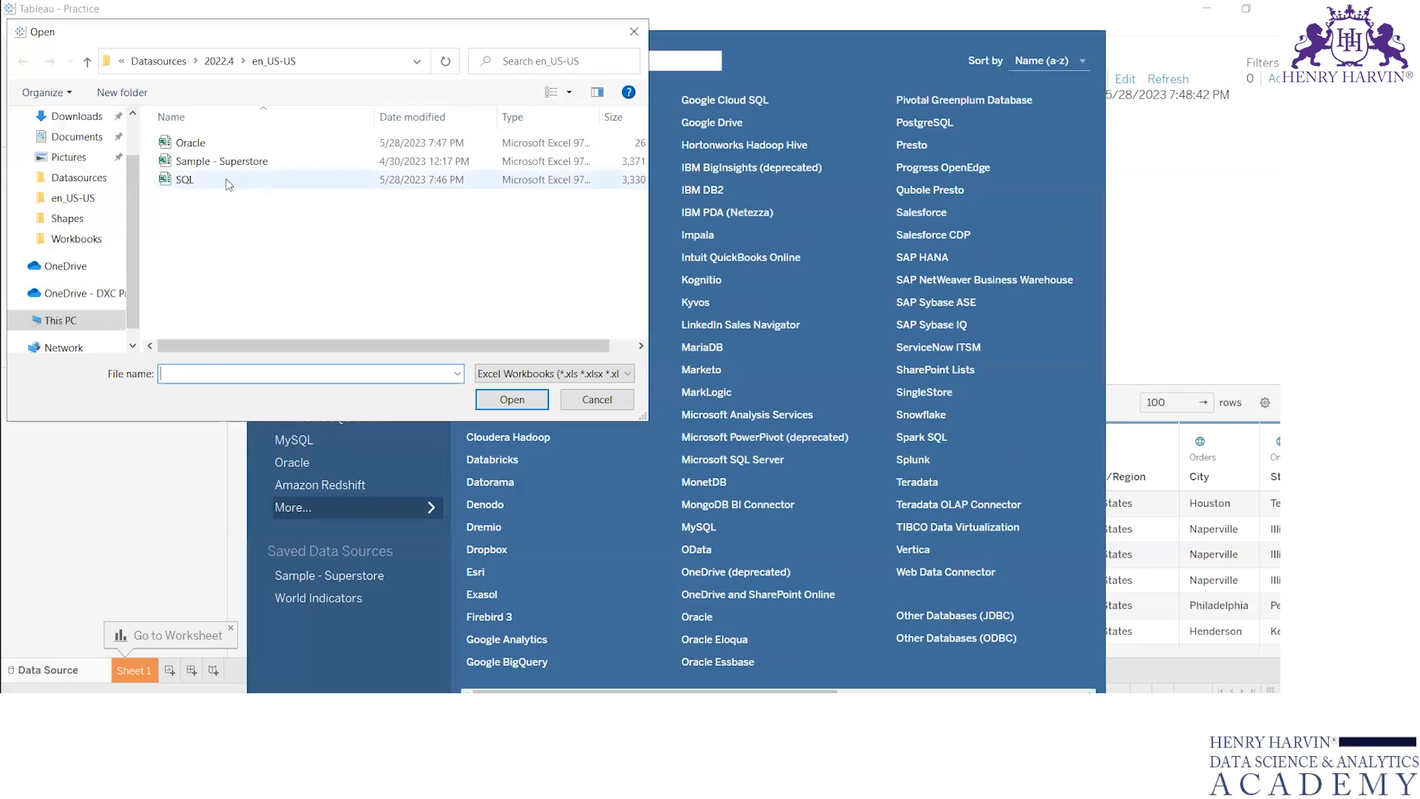
click(254, 144)
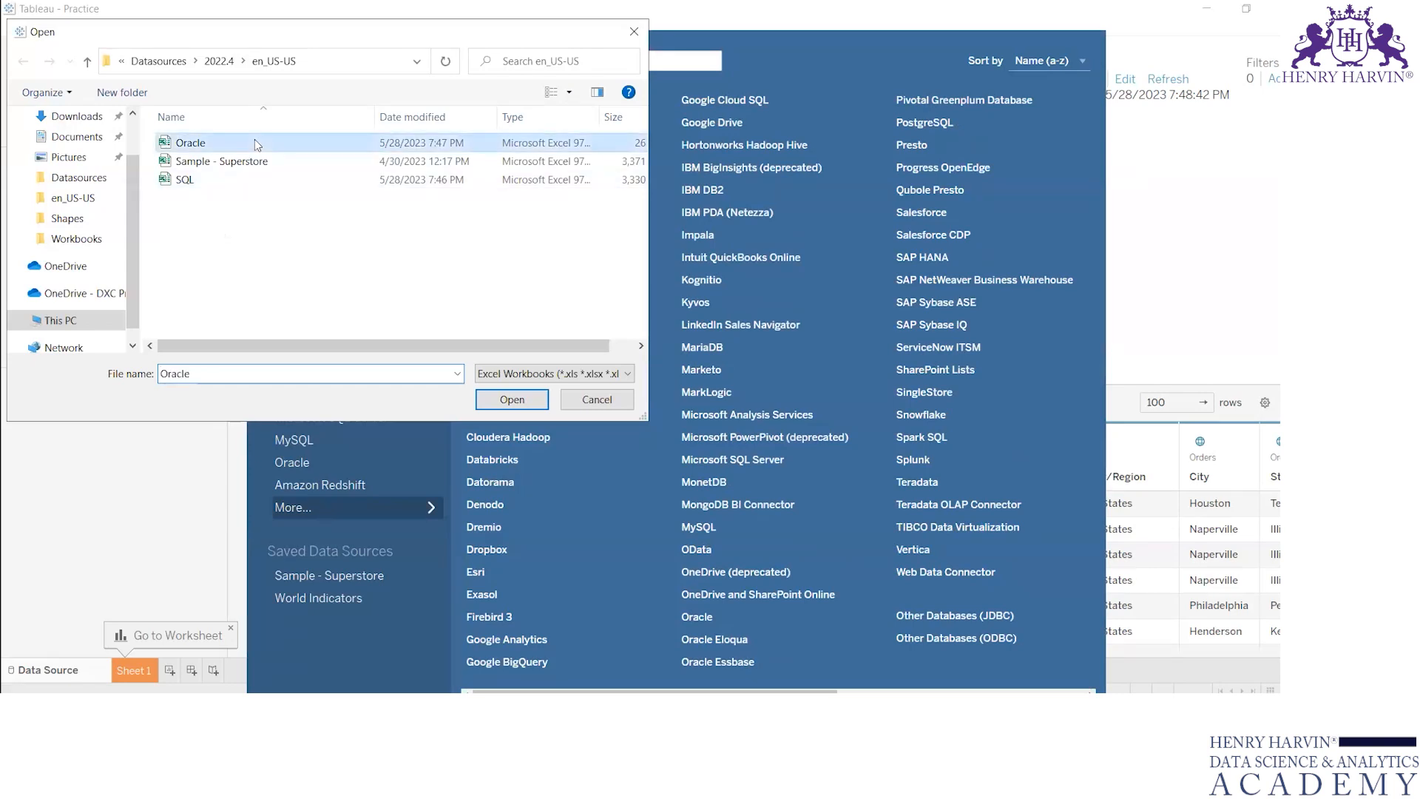
key(Return)
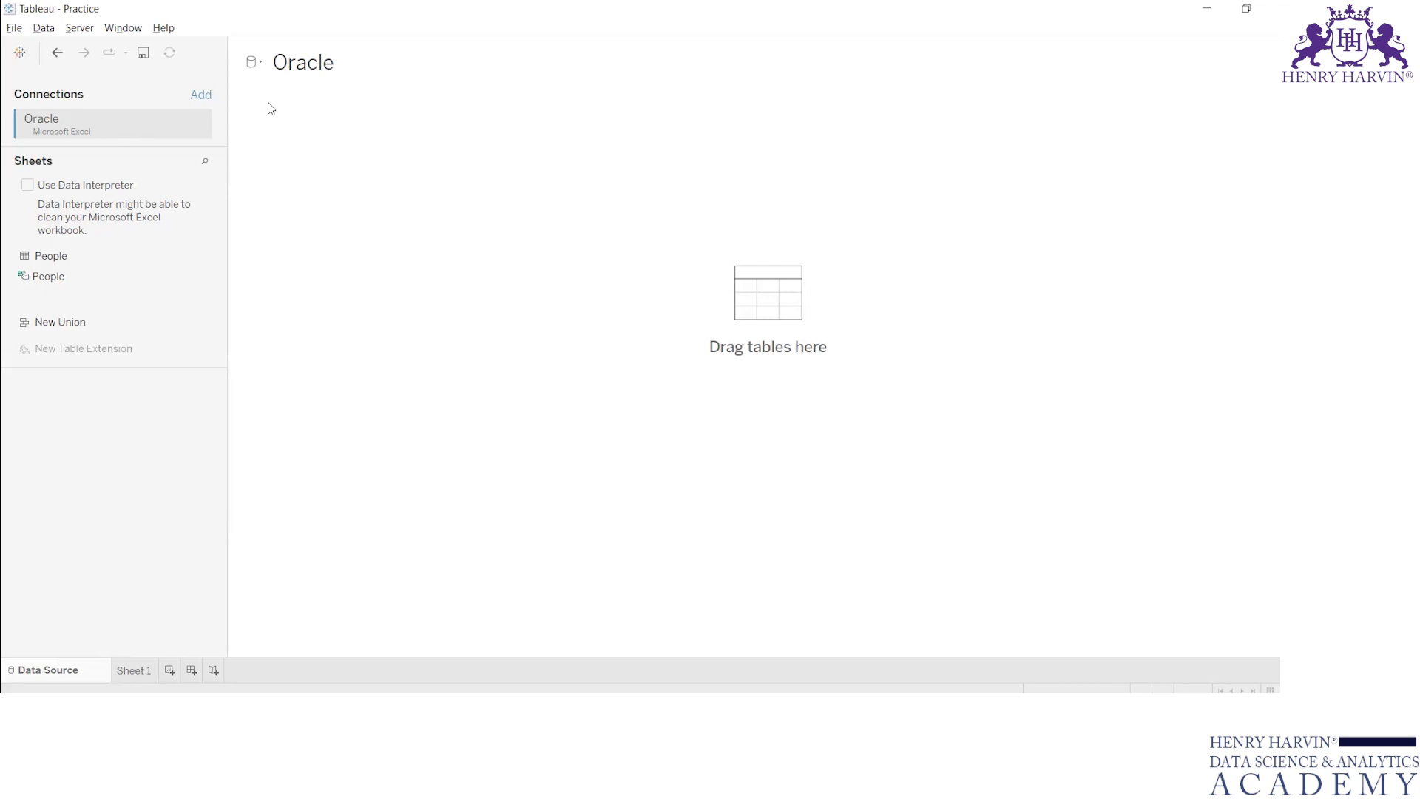
- Add the People sheet to the Oracle data source's canvas and collapse the table details
click(254, 62)
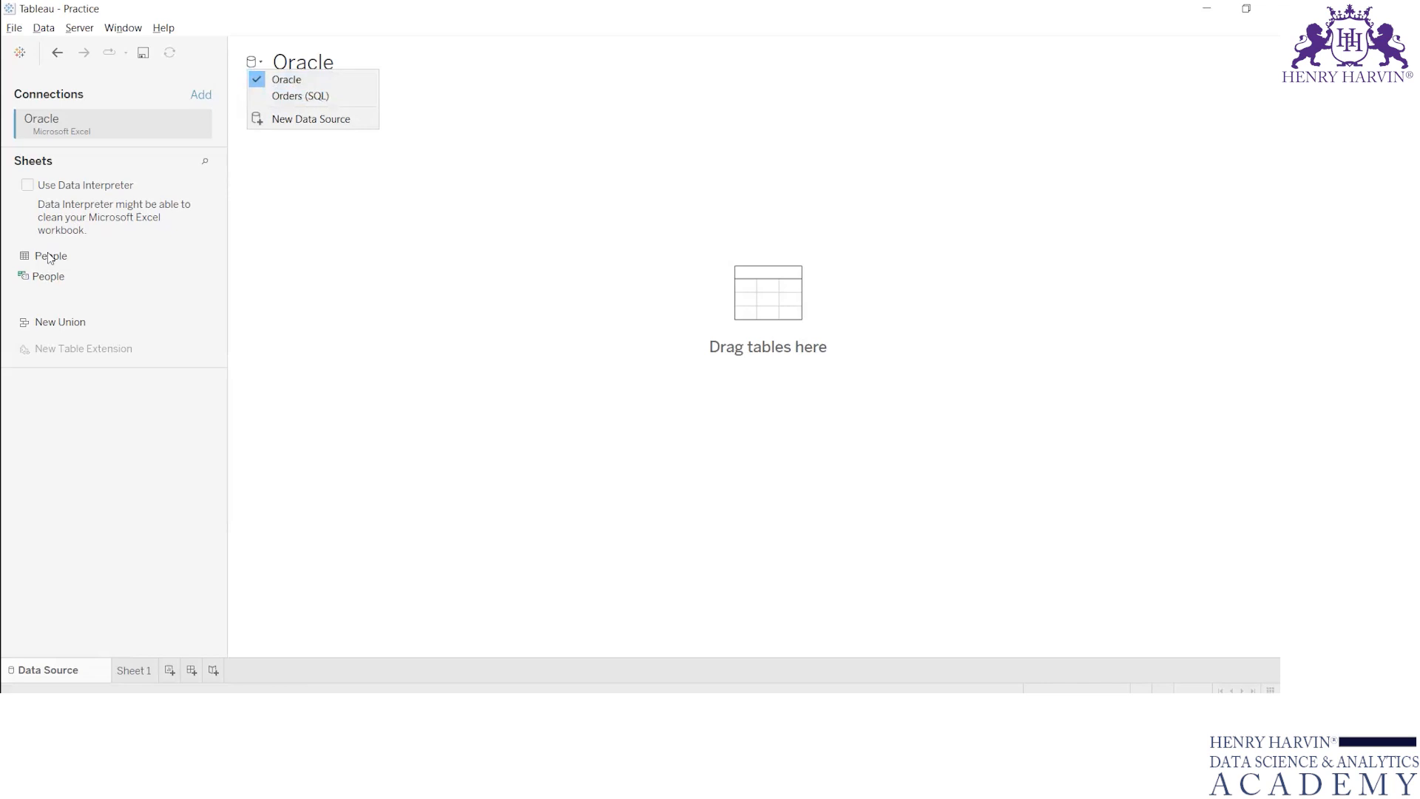
drag(49, 257, 423, 206)
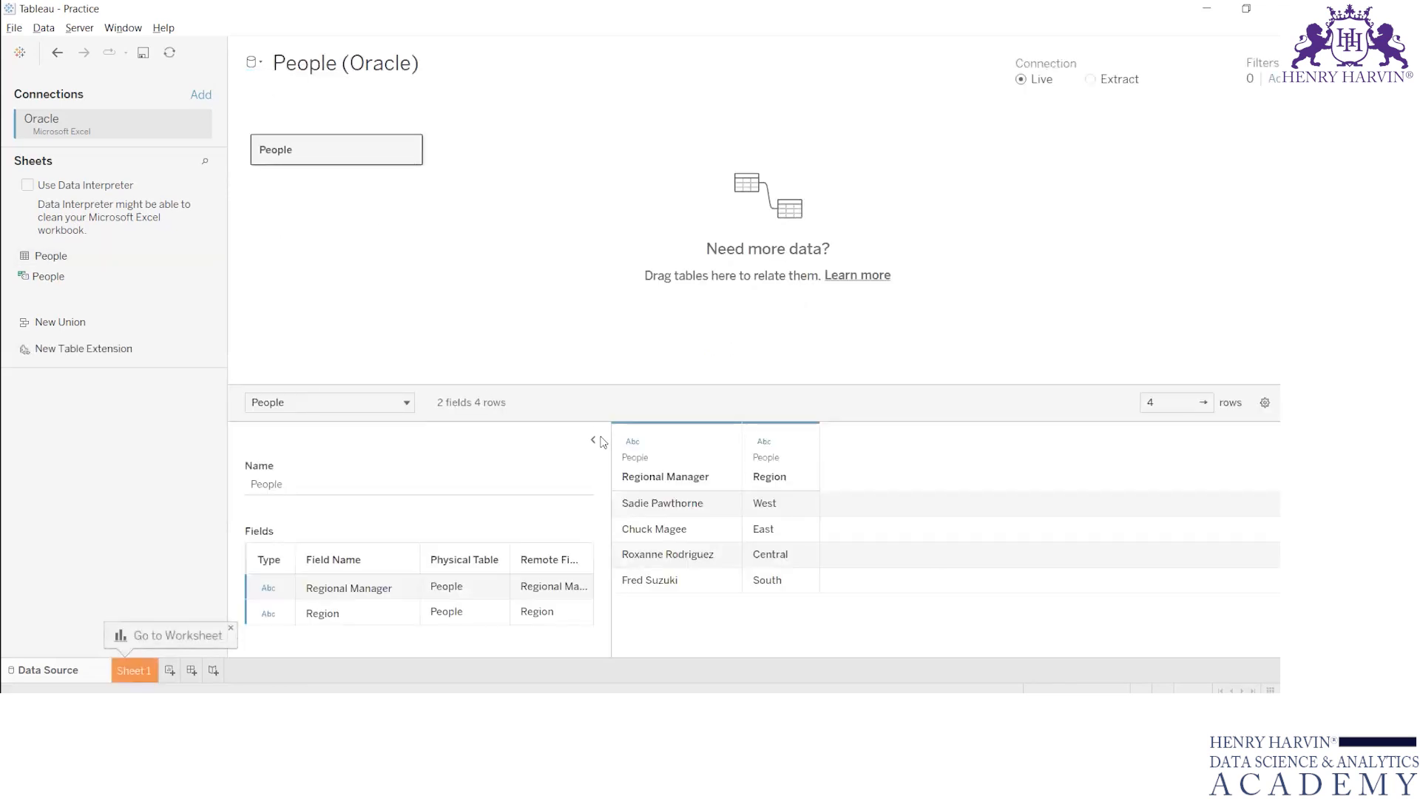
click(602, 441)
- Set the People (Oracle) connection to Extract and open Sheet 1
click(253, 62)
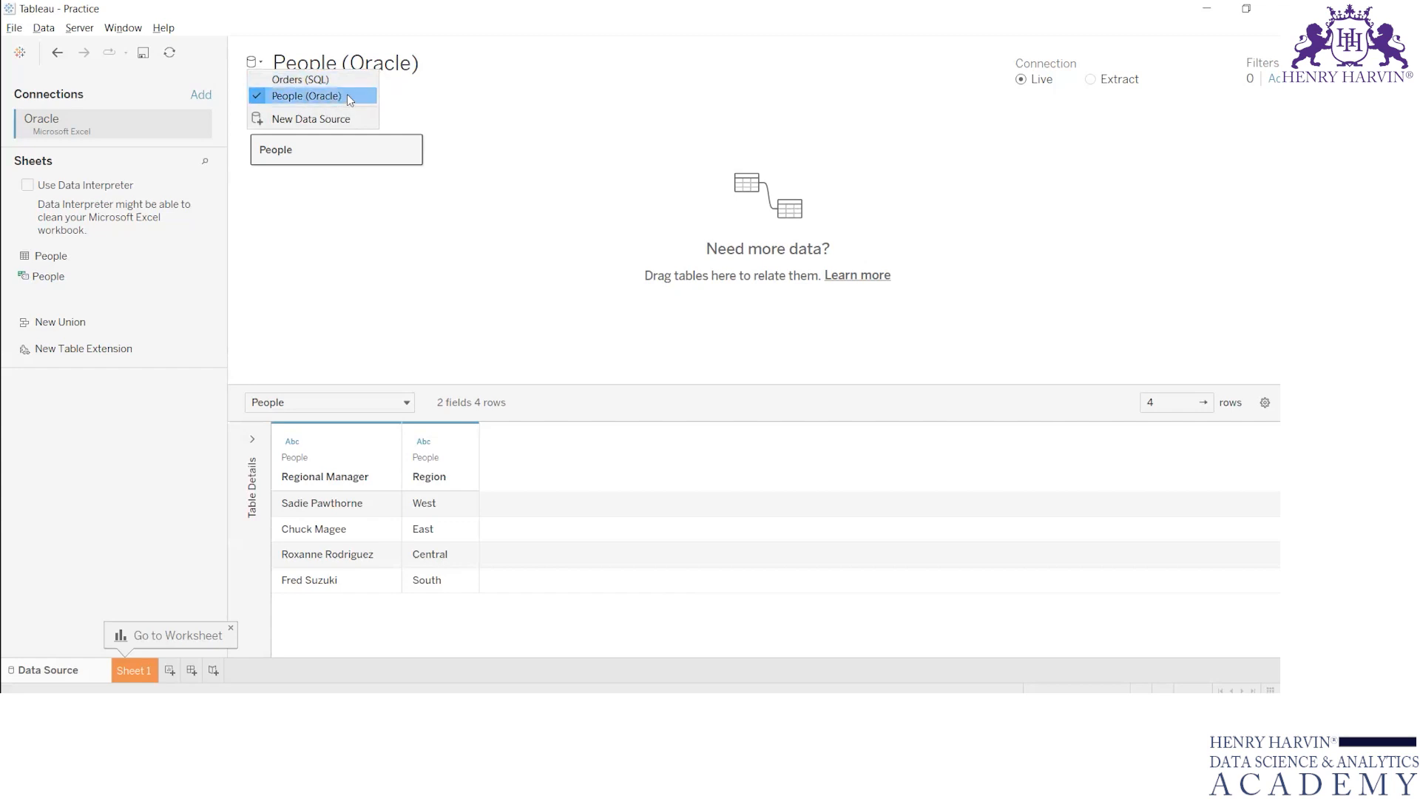
click(407, 317)
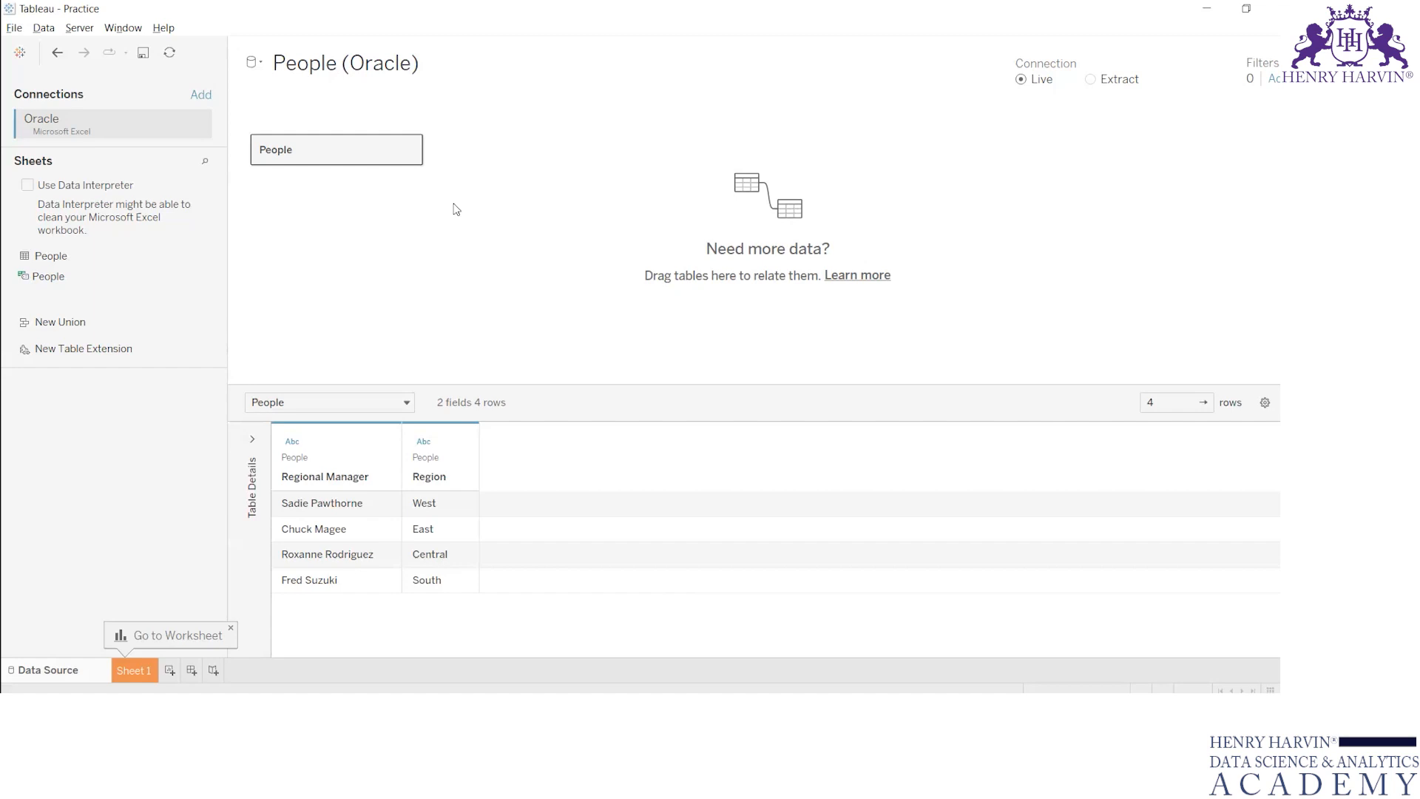
click(1091, 81)
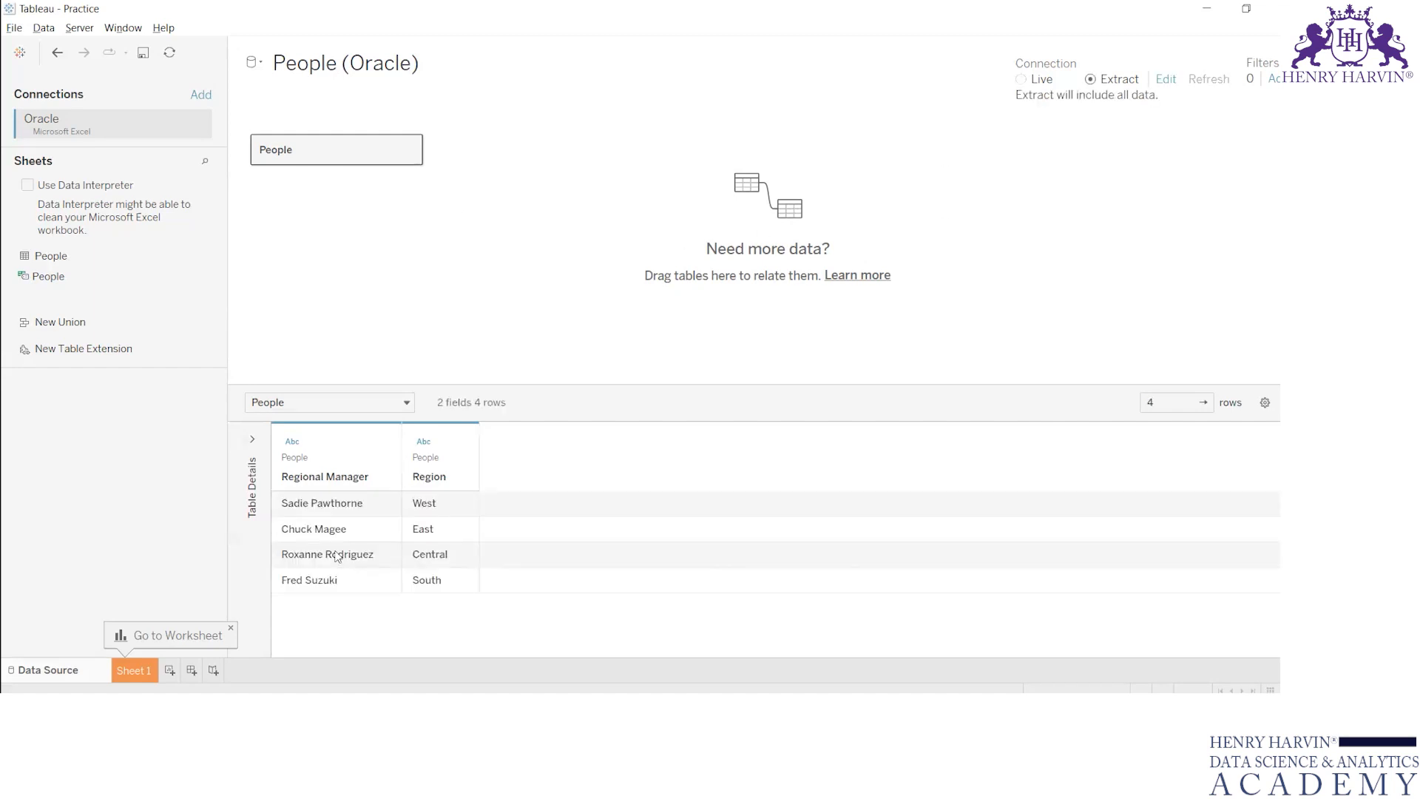
click(137, 673)
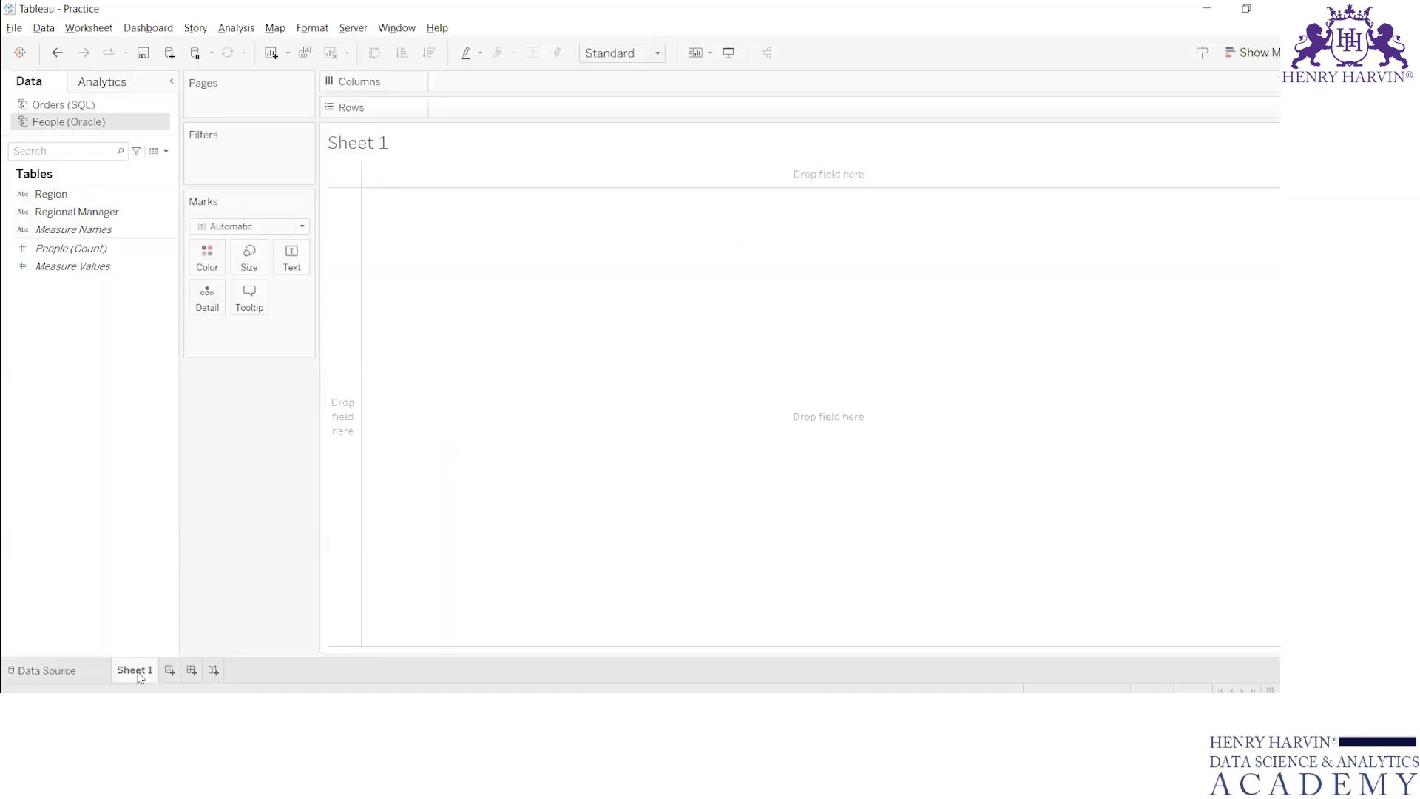
- Compare the available fields of the Orders (SQL) and People (Oracle) data sources on Sheet 1
click(76, 104)
click(78, 118)
click(80, 109)
click(78, 118)
click(80, 108)
click(79, 119)
click(80, 109)
click(78, 119)
click(80, 108)
click(78, 118)
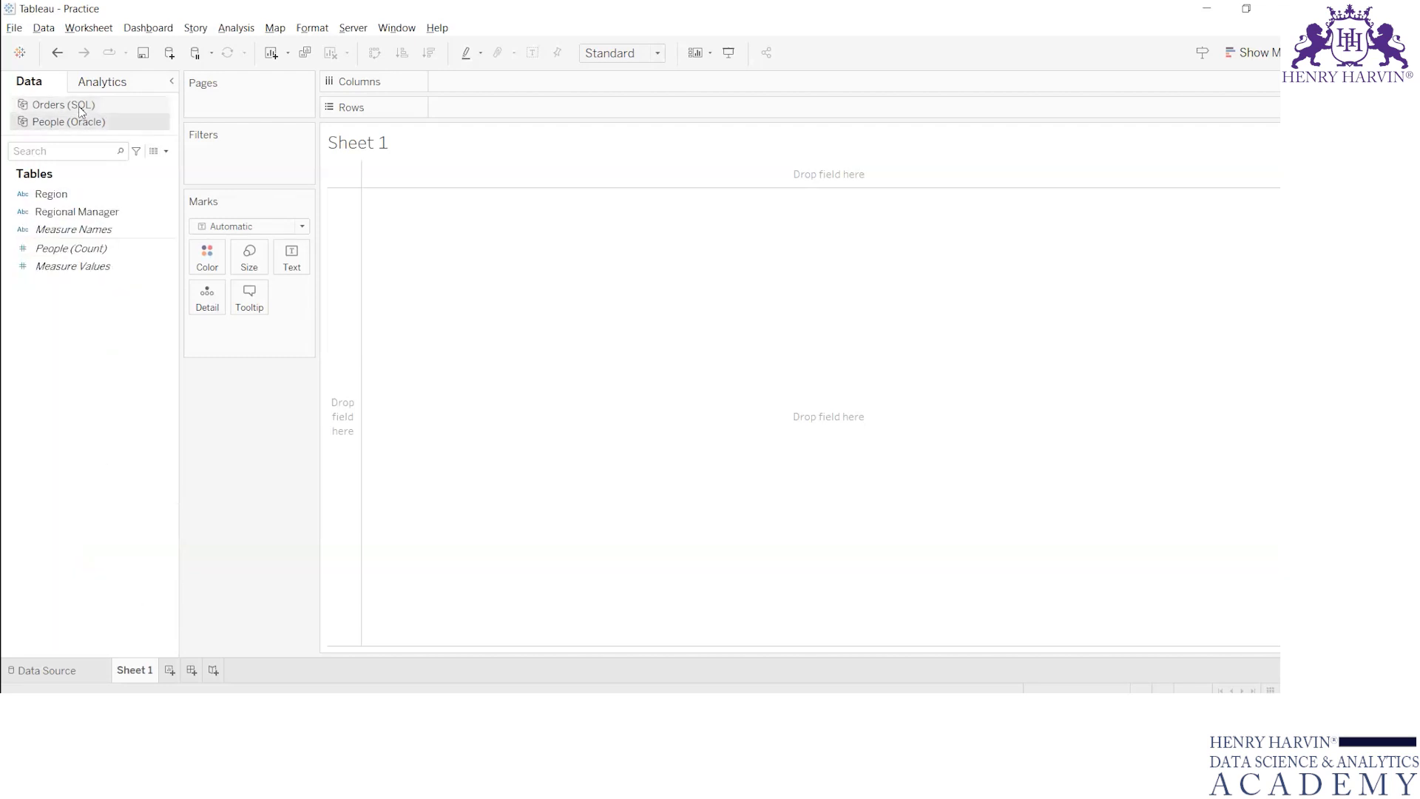
click(79, 109)
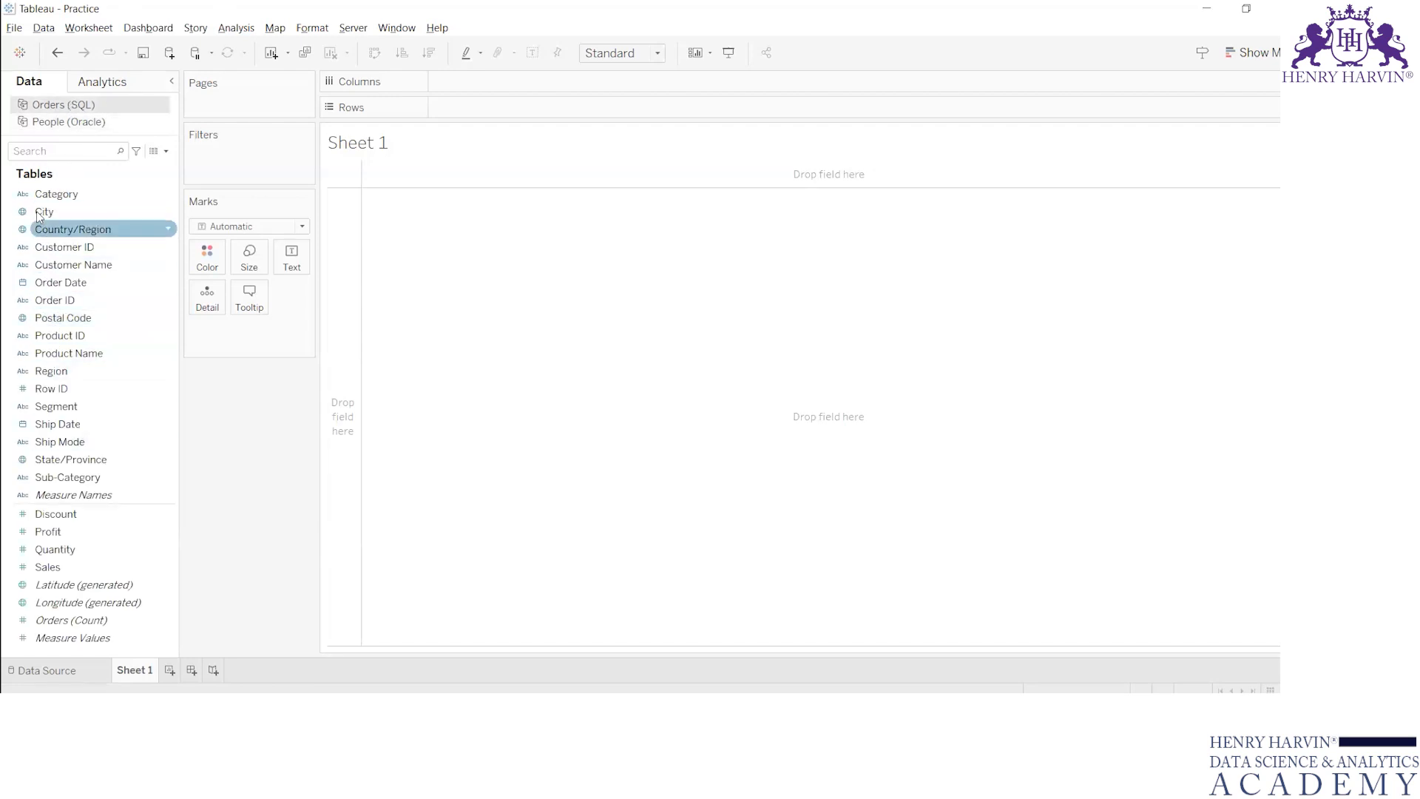
click(48, 126)
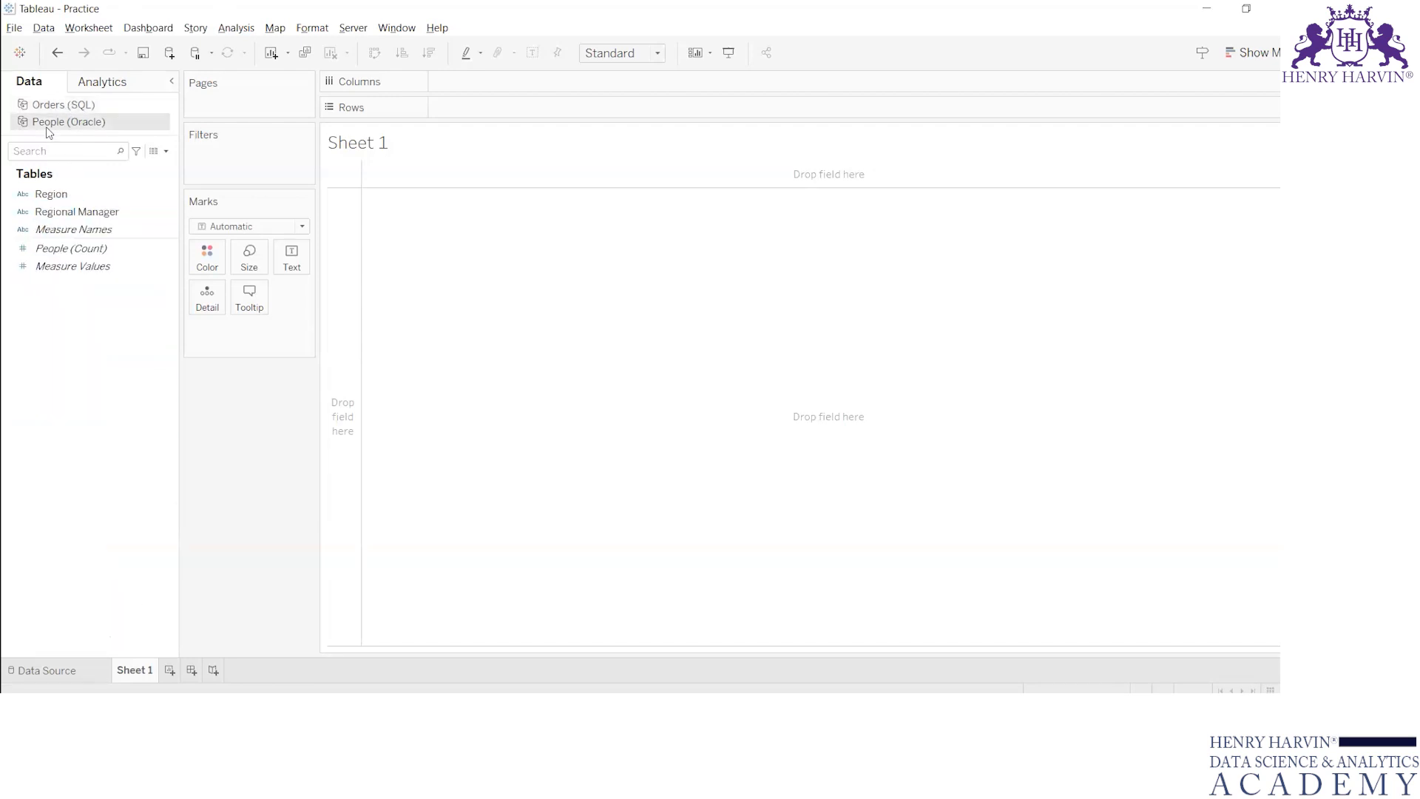
click(89, 104)
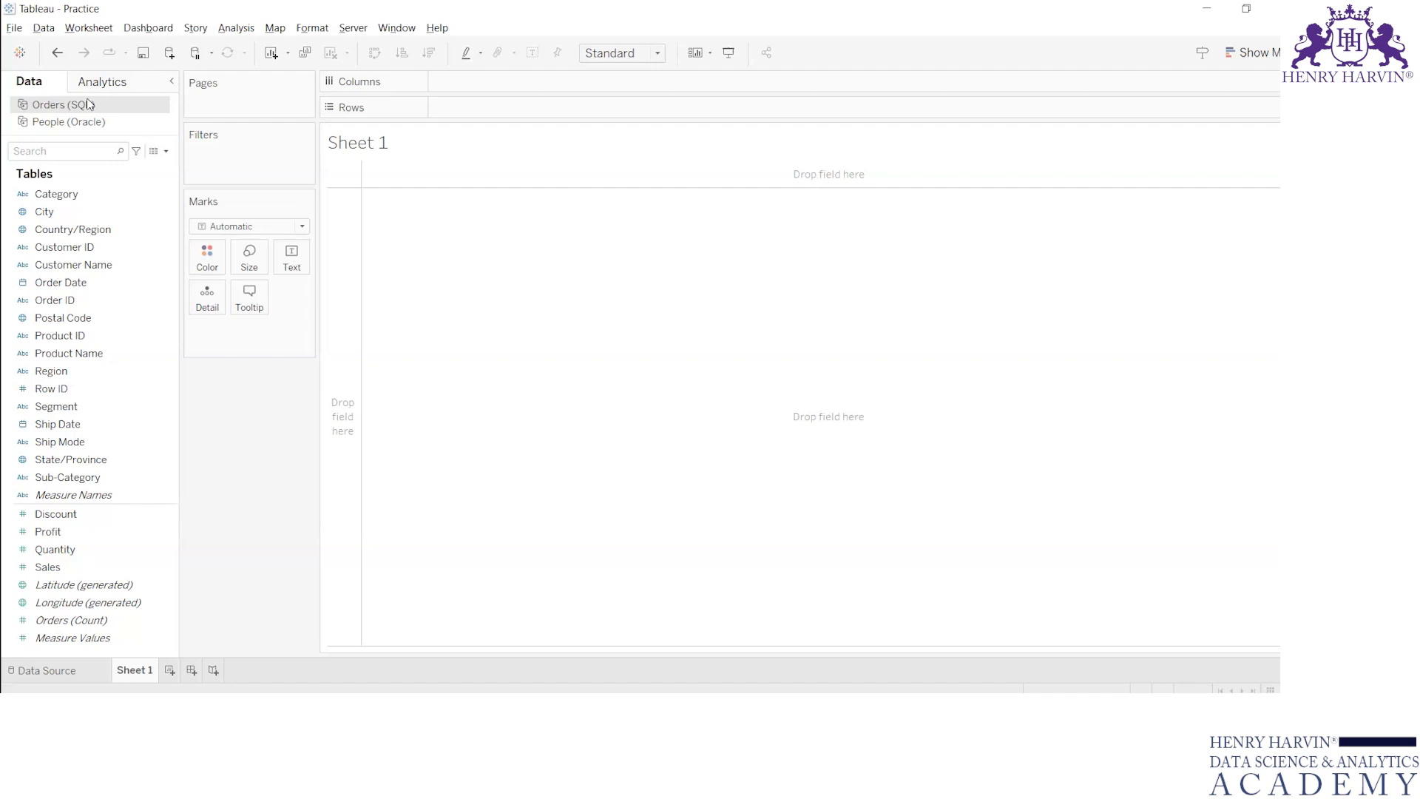
click(139, 193)
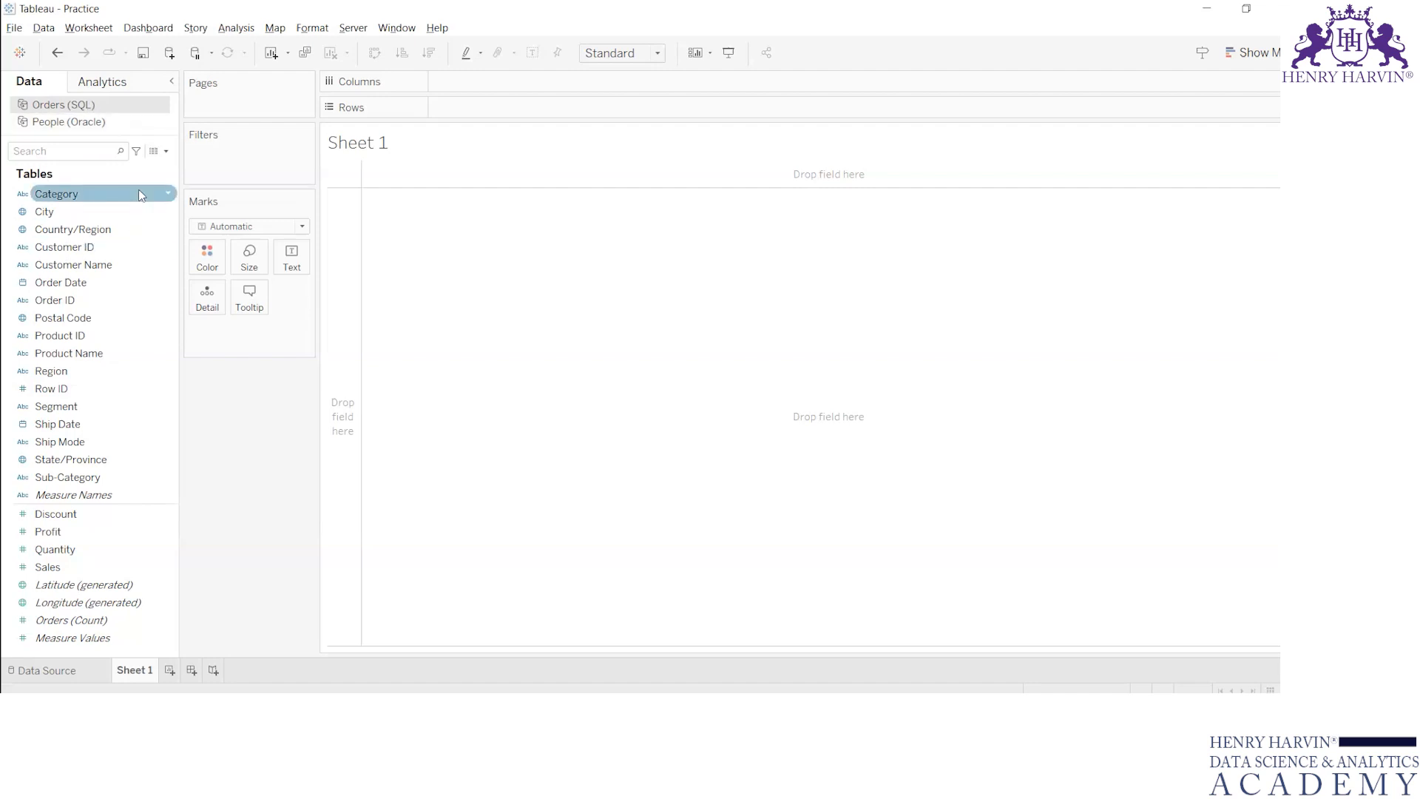
key(alt+Tab)
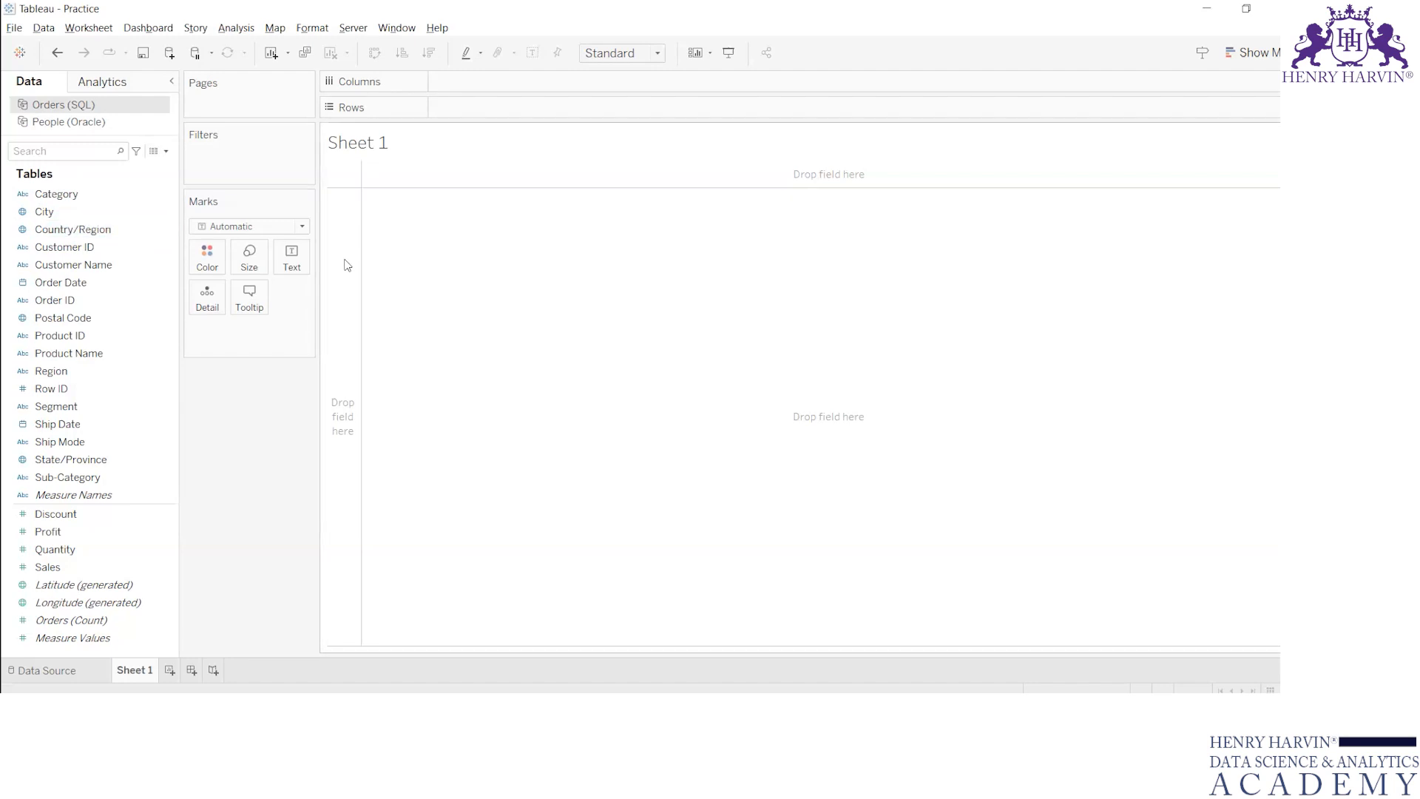
- Place Category from Orders (SQL) on the rows of Sheet 1
click(88, 192)
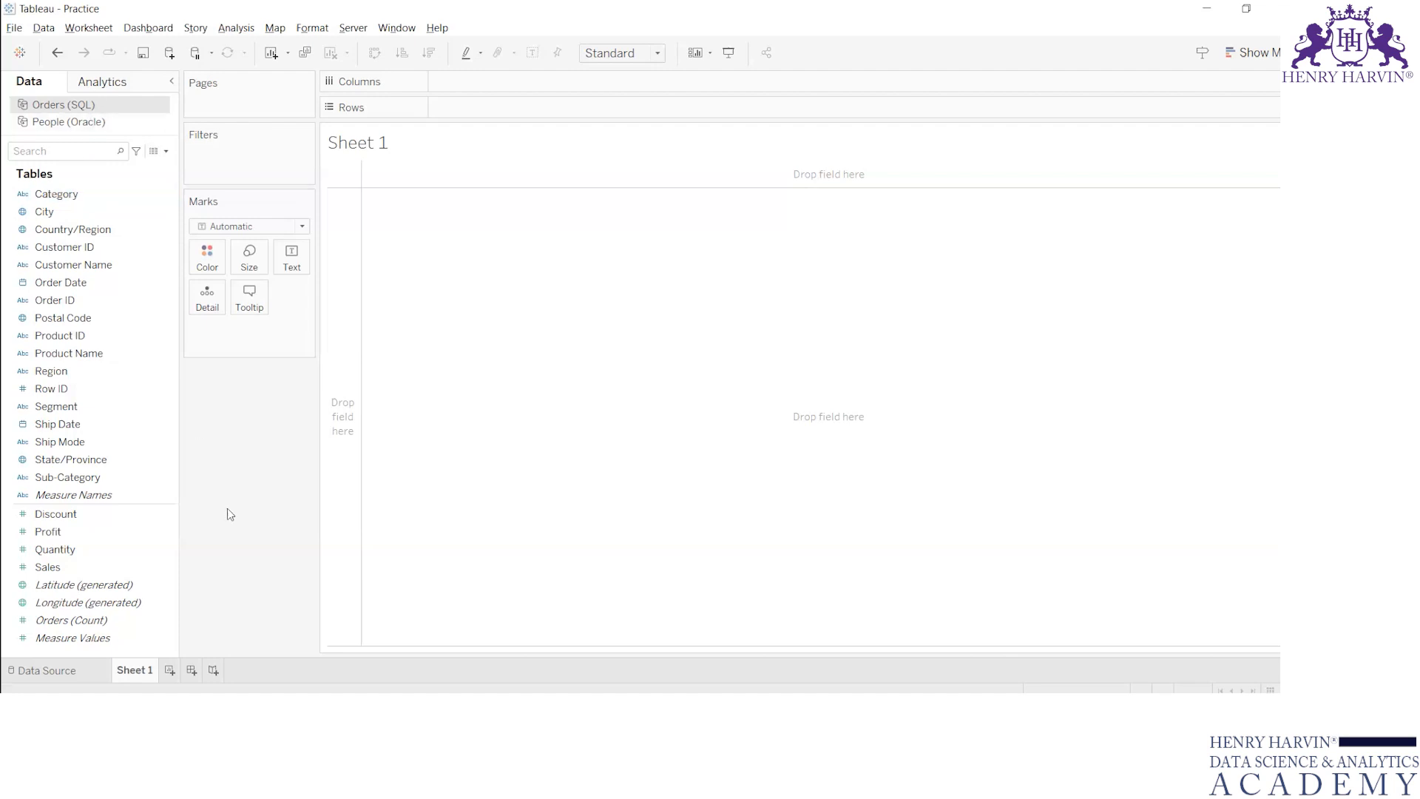
click(59, 194)
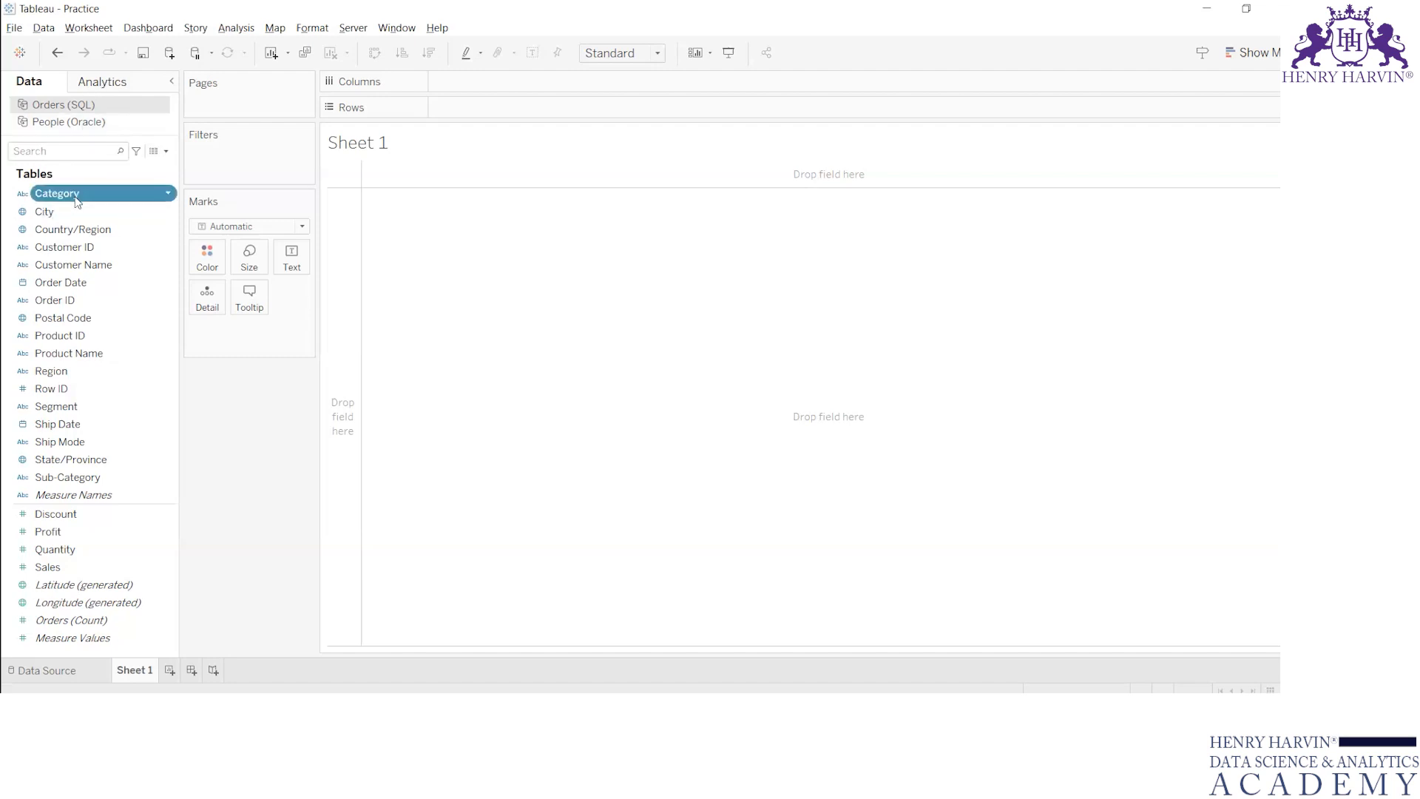
drag(472, 109, 473, 108)
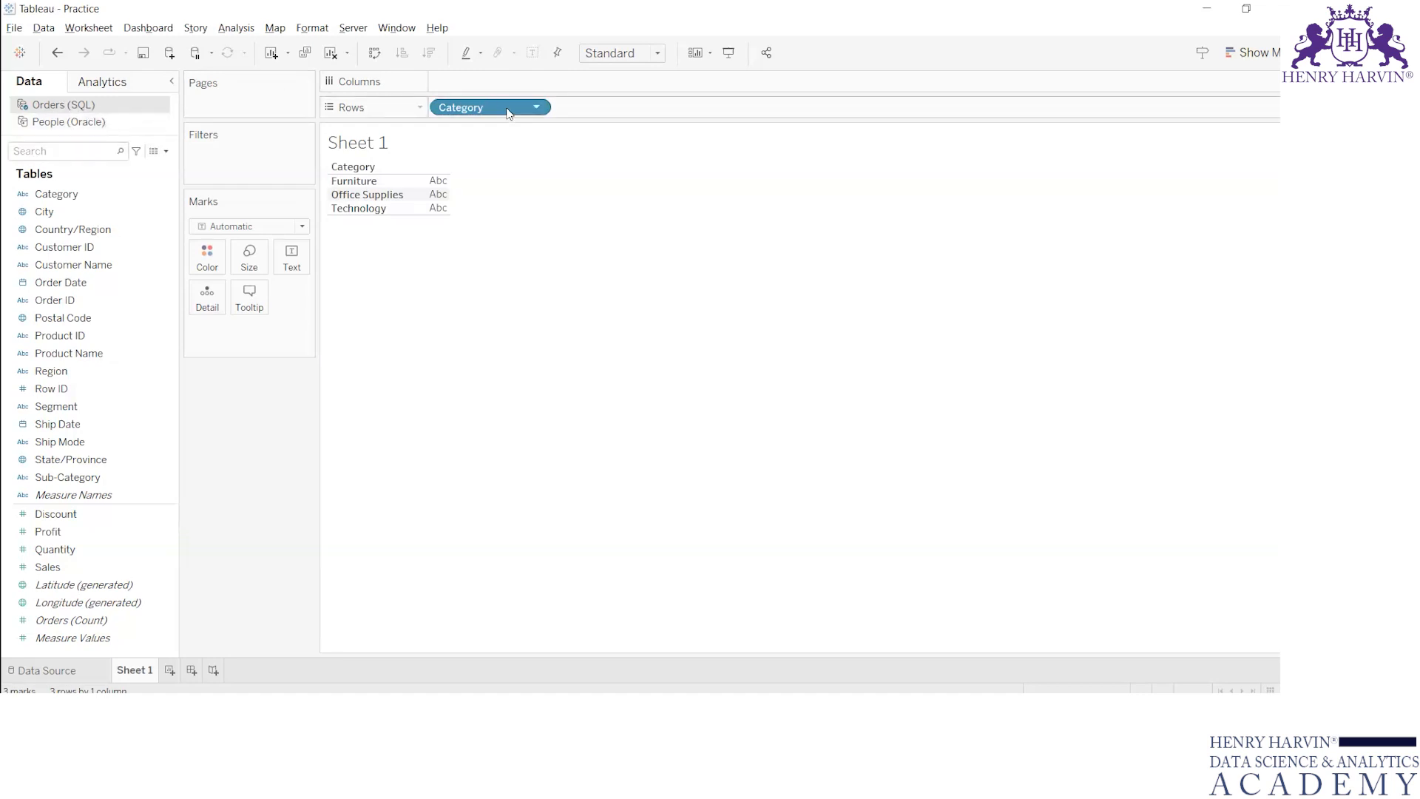
- Replace Category on the rows of Sheet 1 with Region from People (Oracle)
drag(509, 111, 467, 111)
click(72, 123)
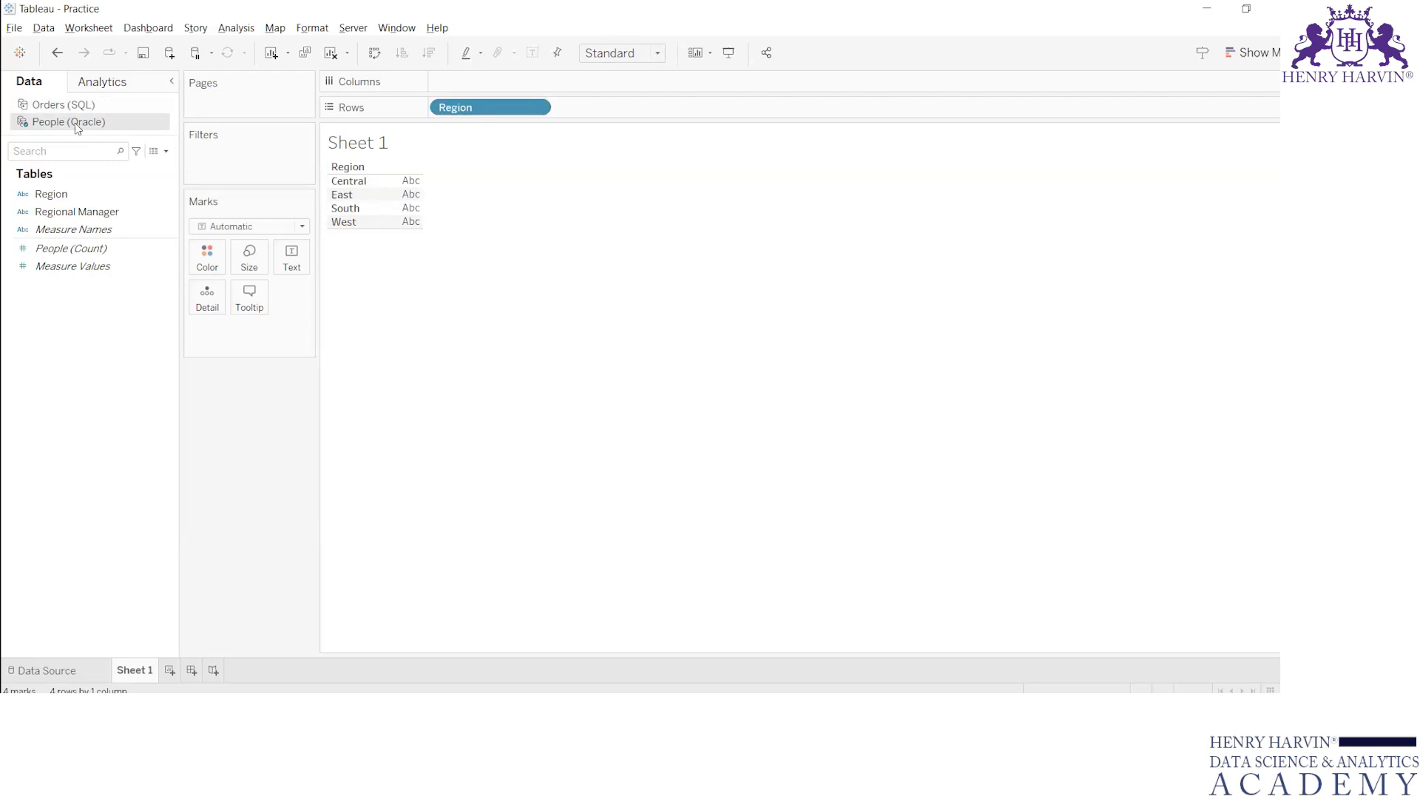
- Create a new worksheet and place Category from Orders (SQL) on its rows
click(170, 670)
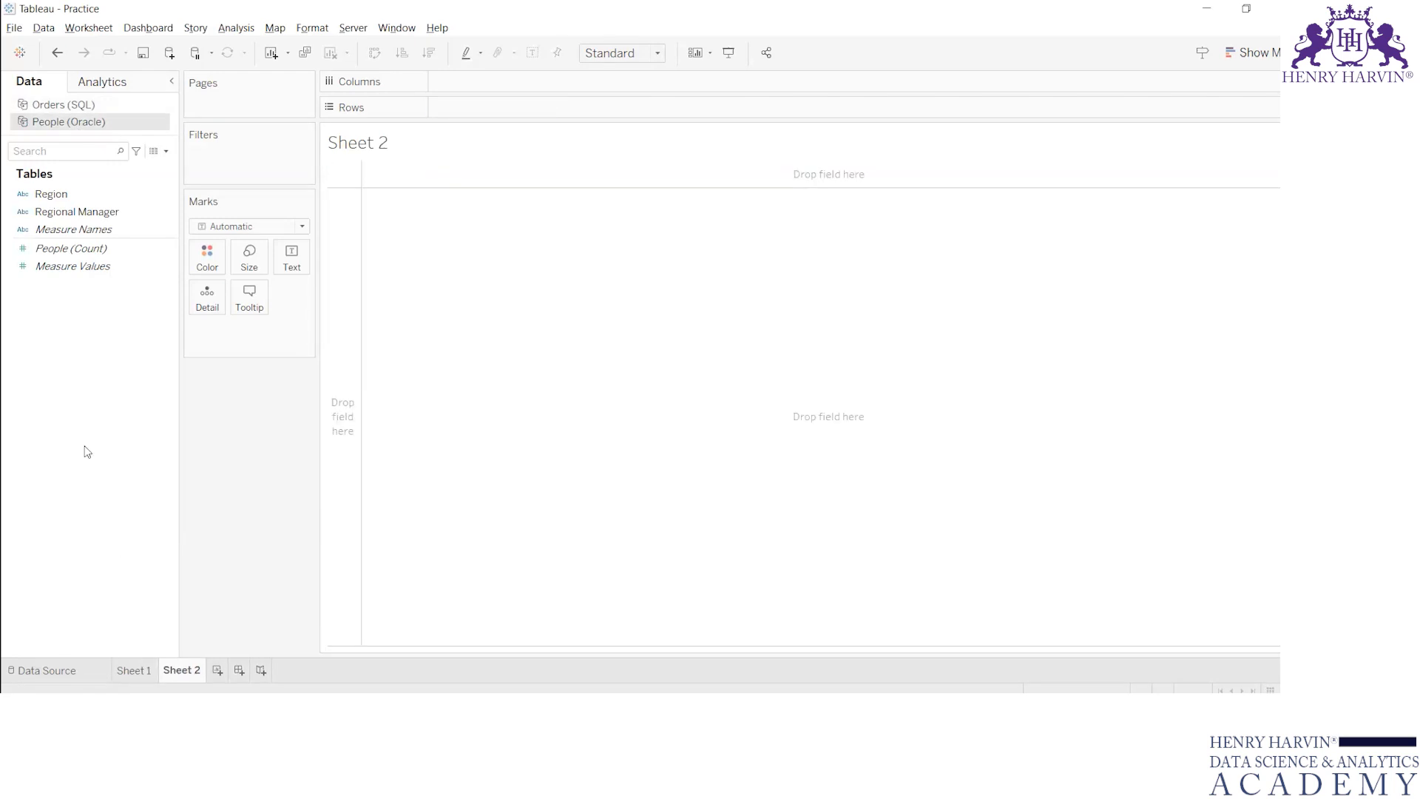
click(72, 104)
click(136, 189)
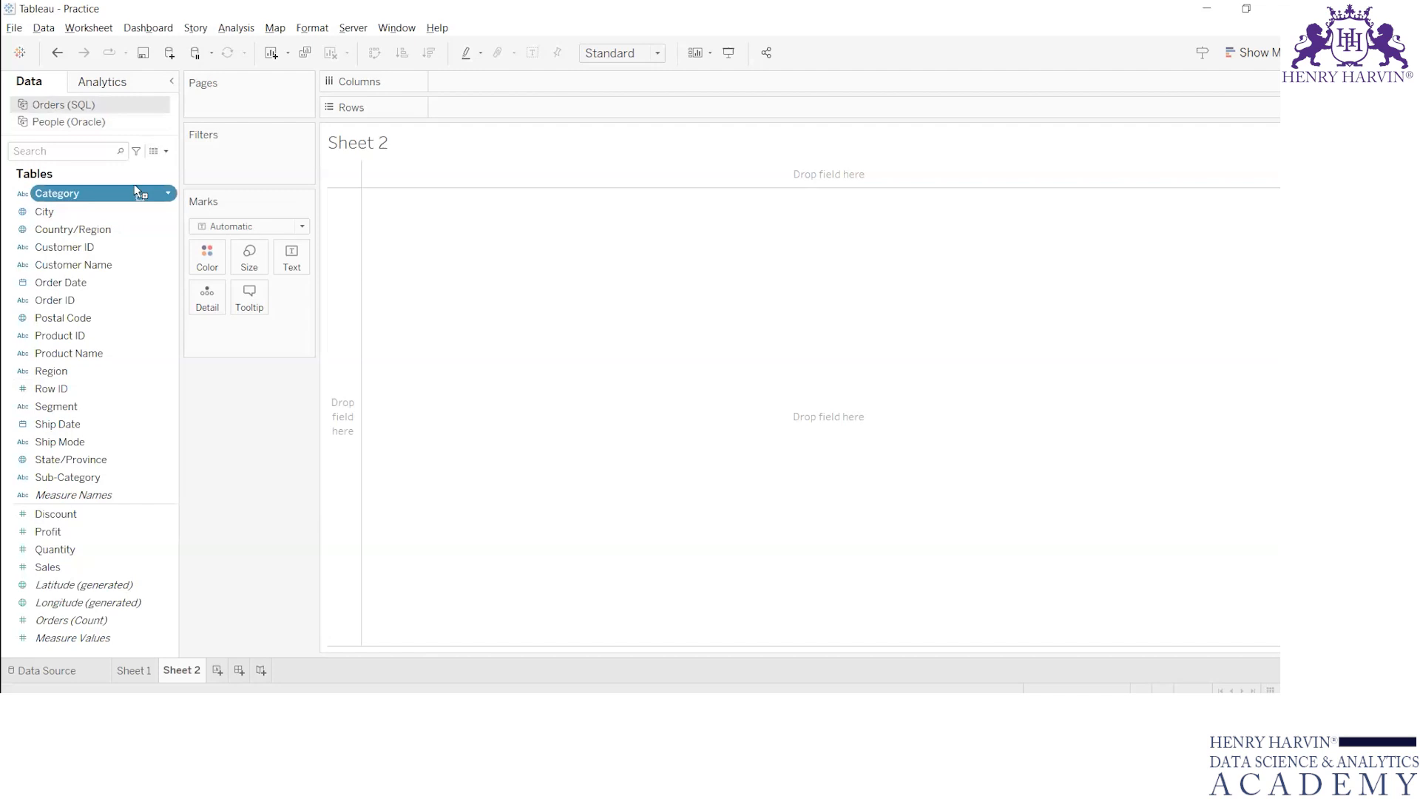
drag(135, 190, 545, 107)
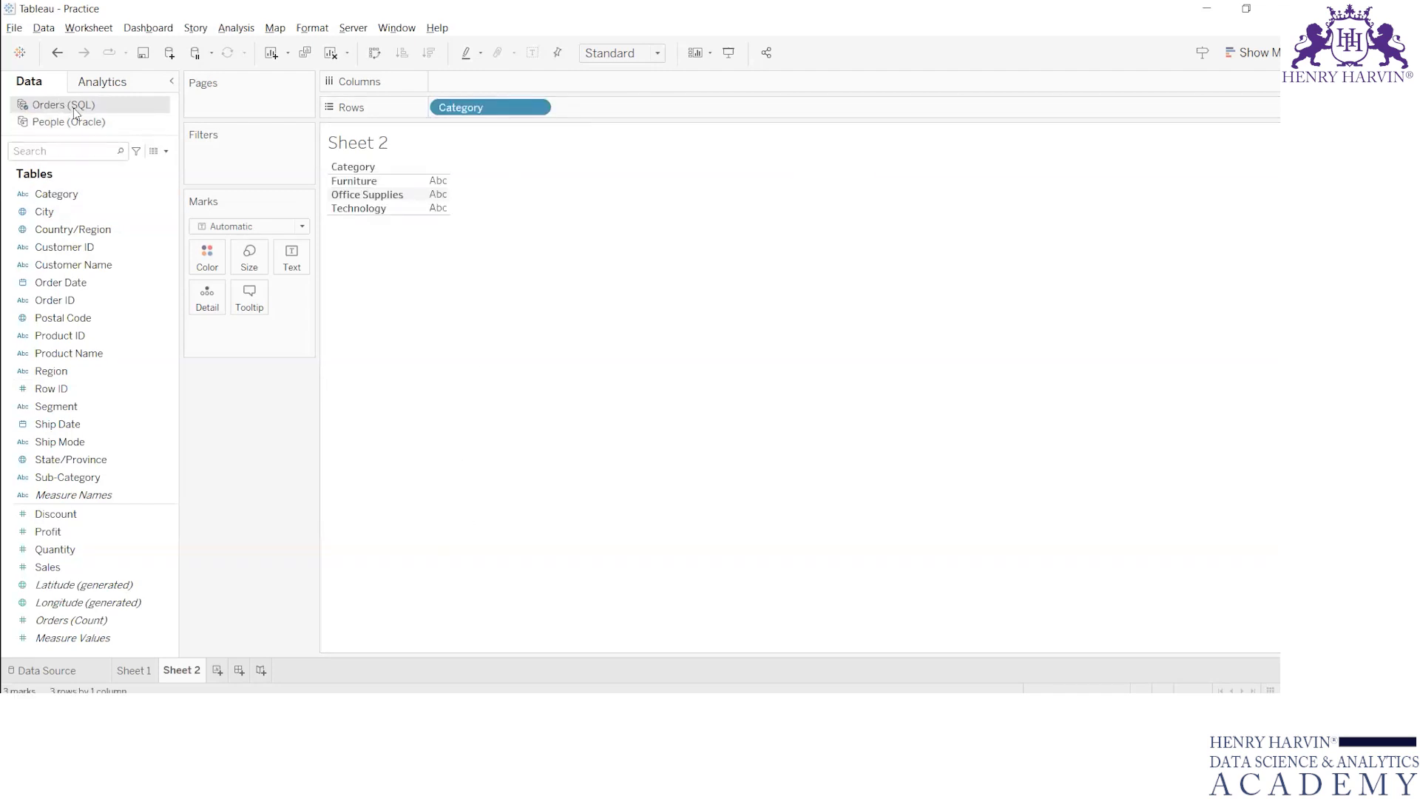
- Compare the primary data sources of Sheet 1 and Sheet 2, and remove Category from the rows of Sheet 2
click(147, 672)
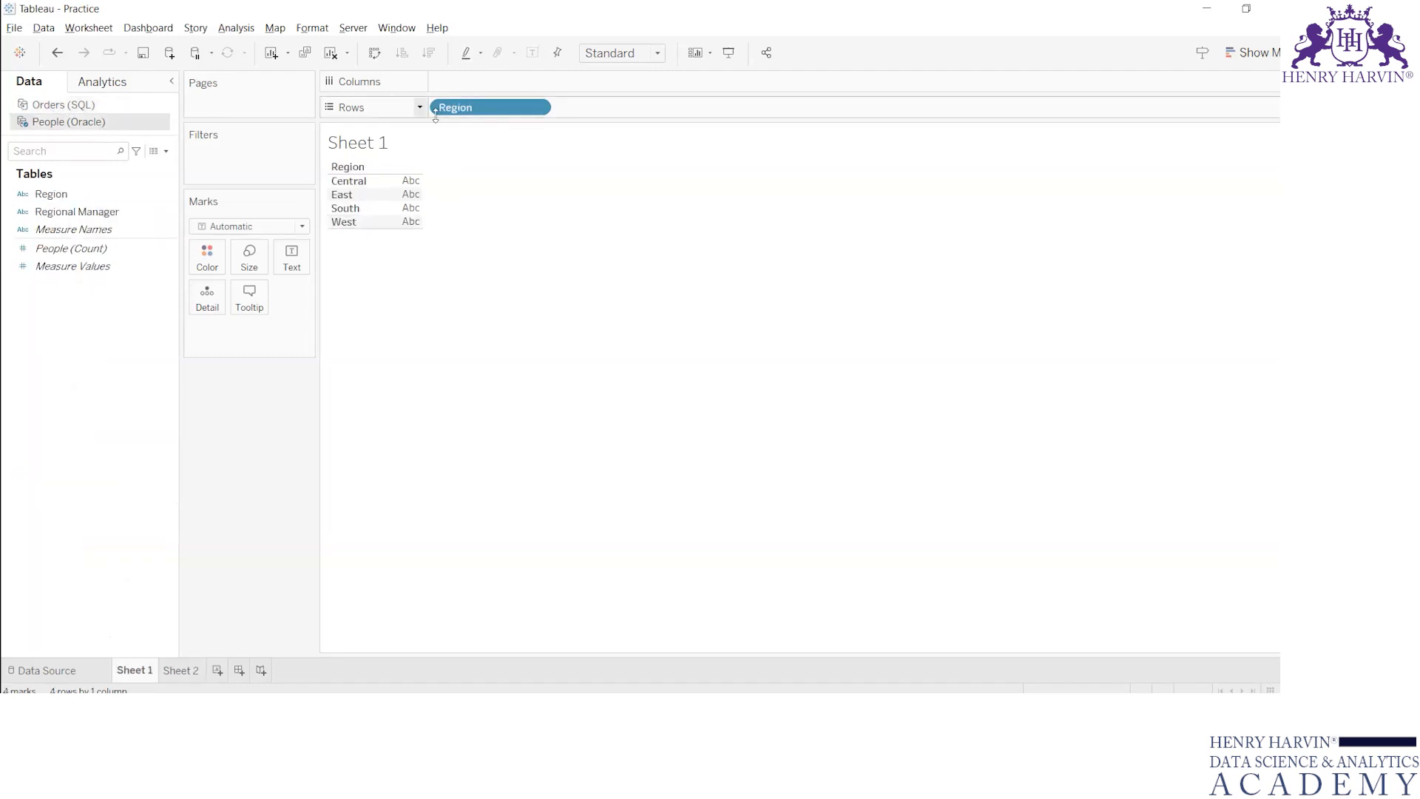
click(191, 671)
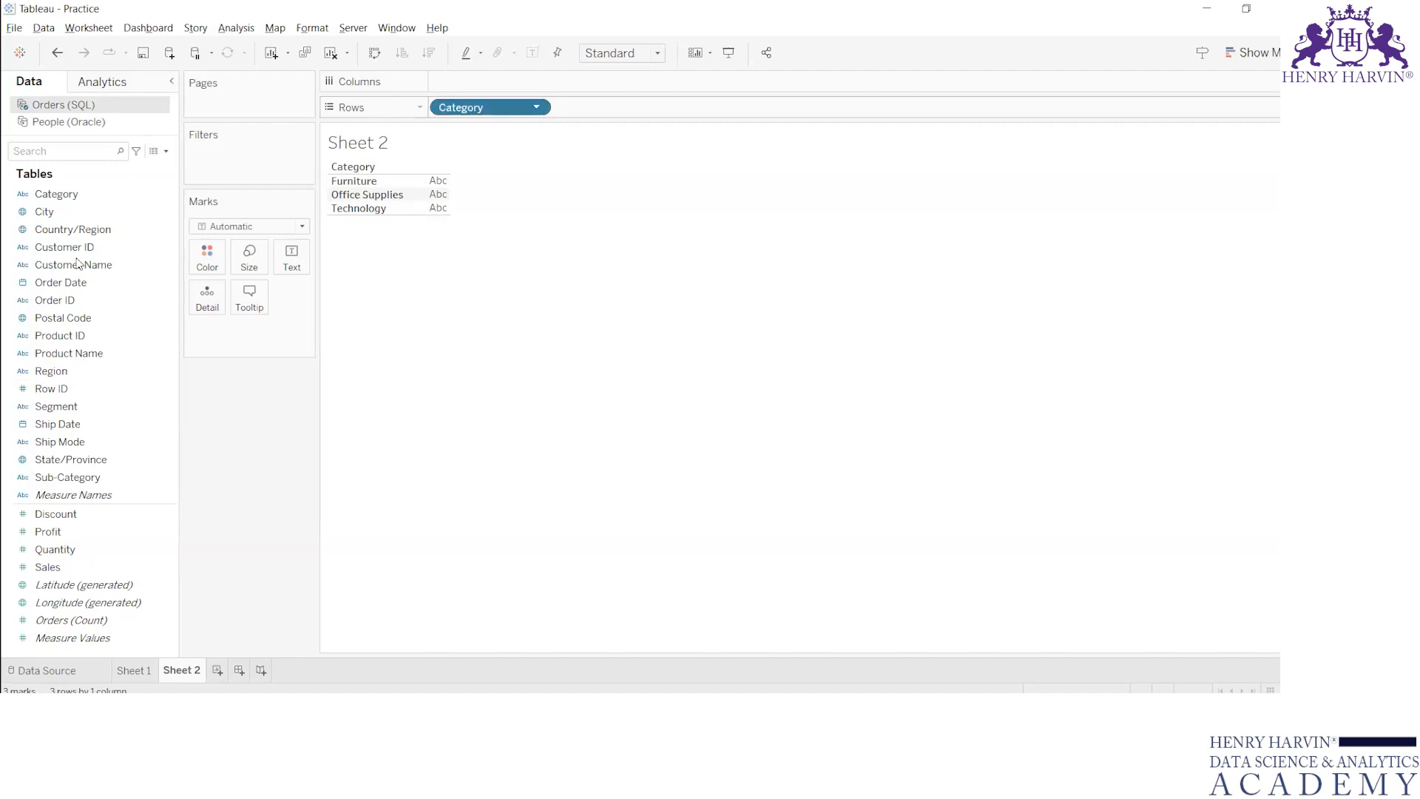
drag(481, 108, 79, 264)
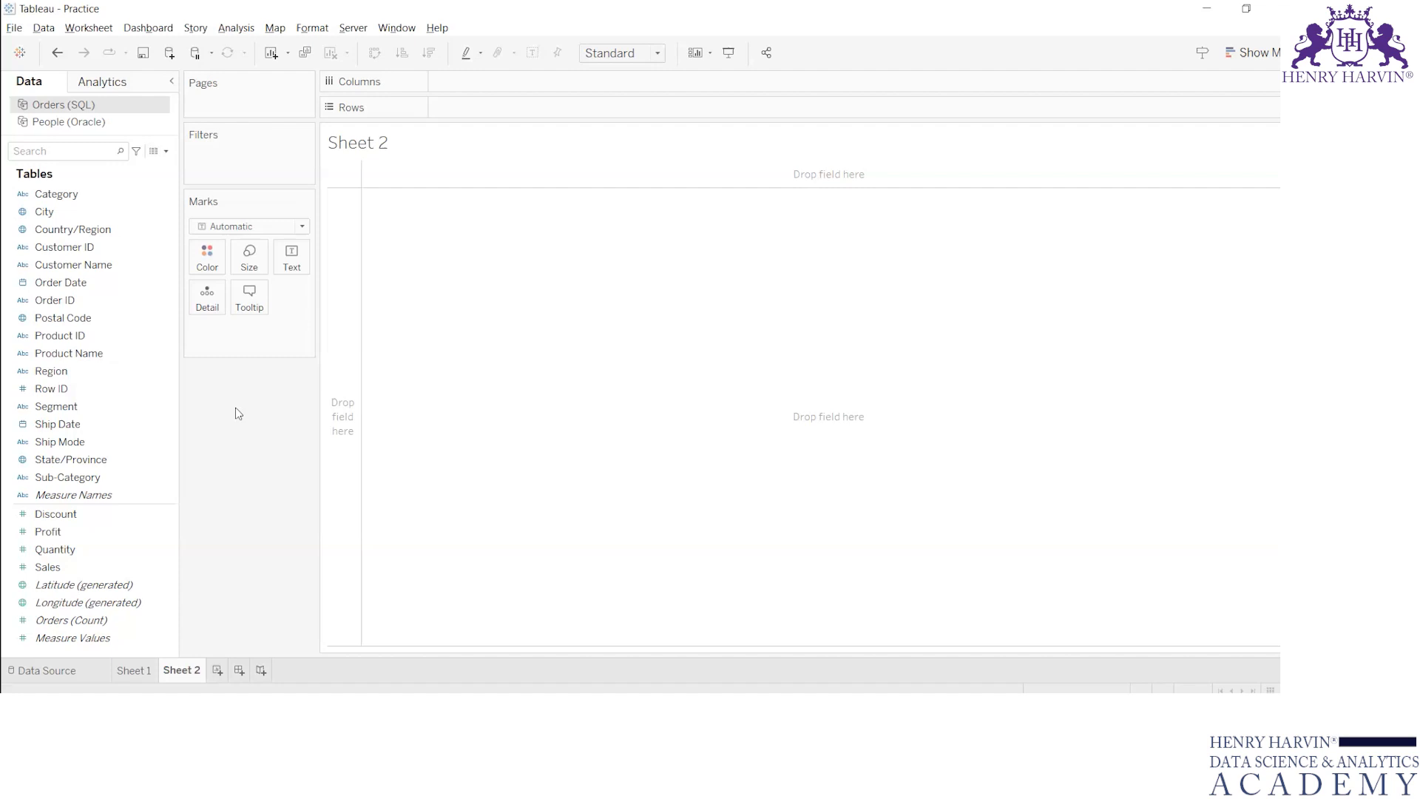
- Place Category from Orders (SQL) on Sheet 2's rows and display the People (Oracle) fields
click(68, 194)
drag(68, 194, 510, 105)
click(76, 123)
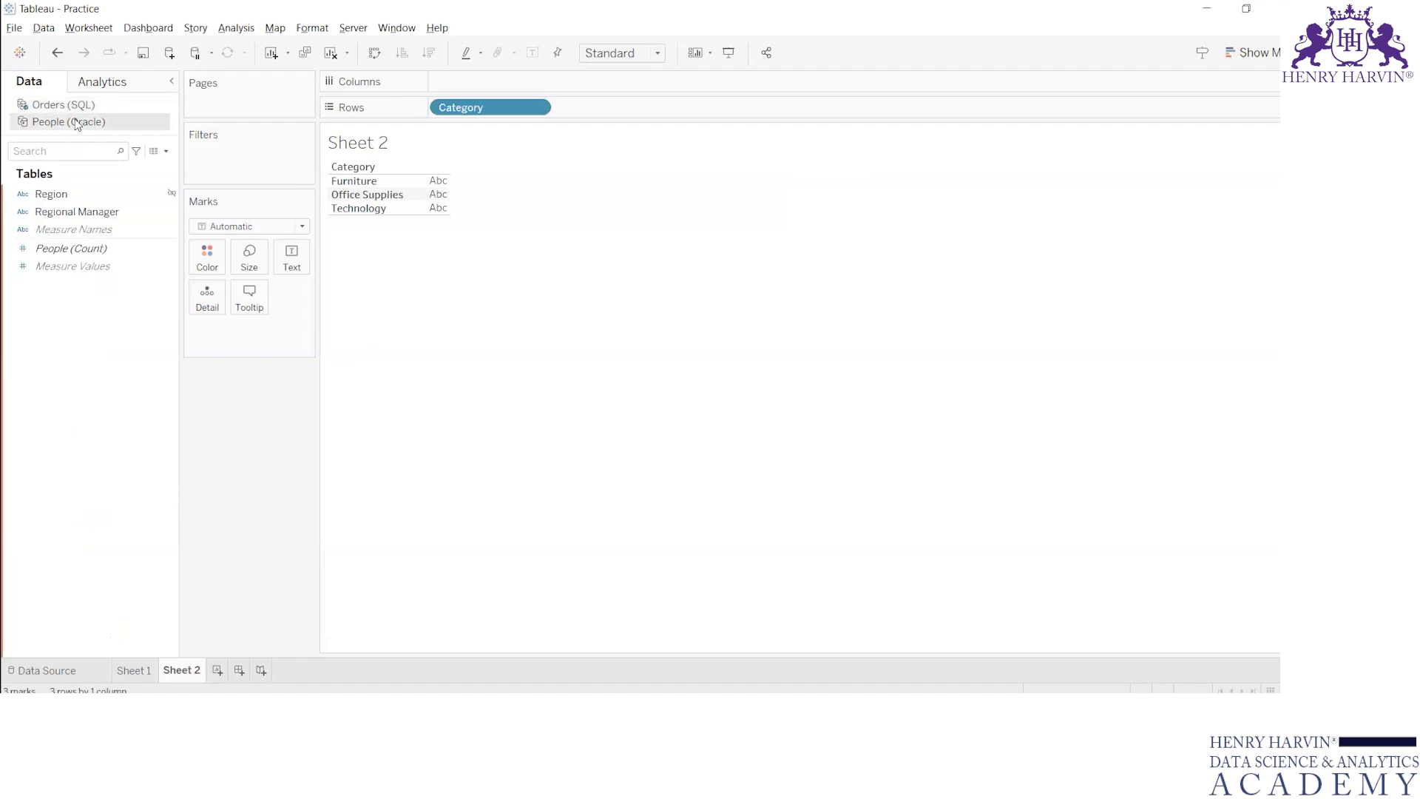
- Search the Orders (SQL) fields for "reg" and replace Category on Sheet 2's rows with Region
drag(479, 110, 81, 118)
click(67, 105)
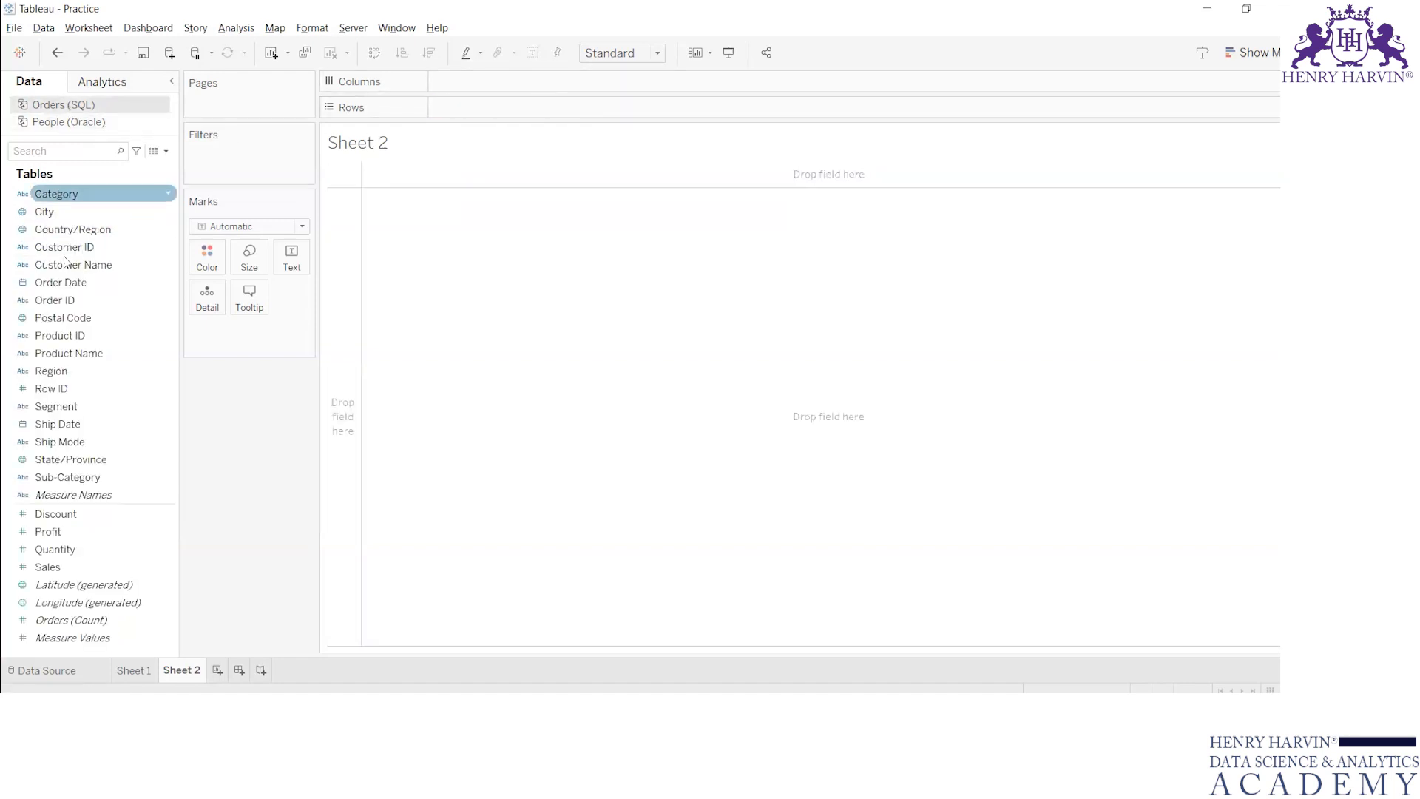
click(77, 151)
text(reg)
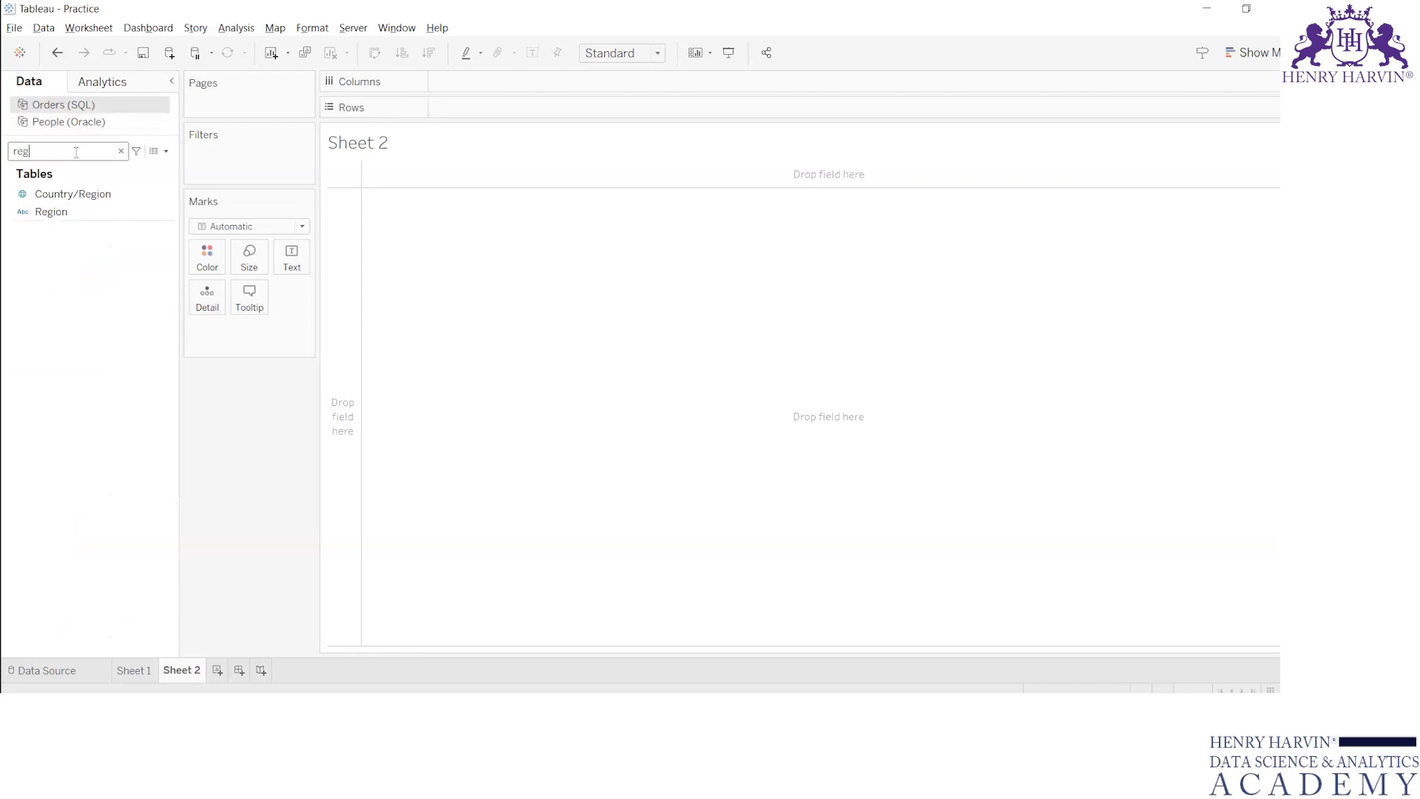
drag(64, 210, 517, 111)
- Blend Regional Manager from People (Oracle) into Sheet 2's columns and rows, and clear the sheet
click(69, 122)
click(71, 217)
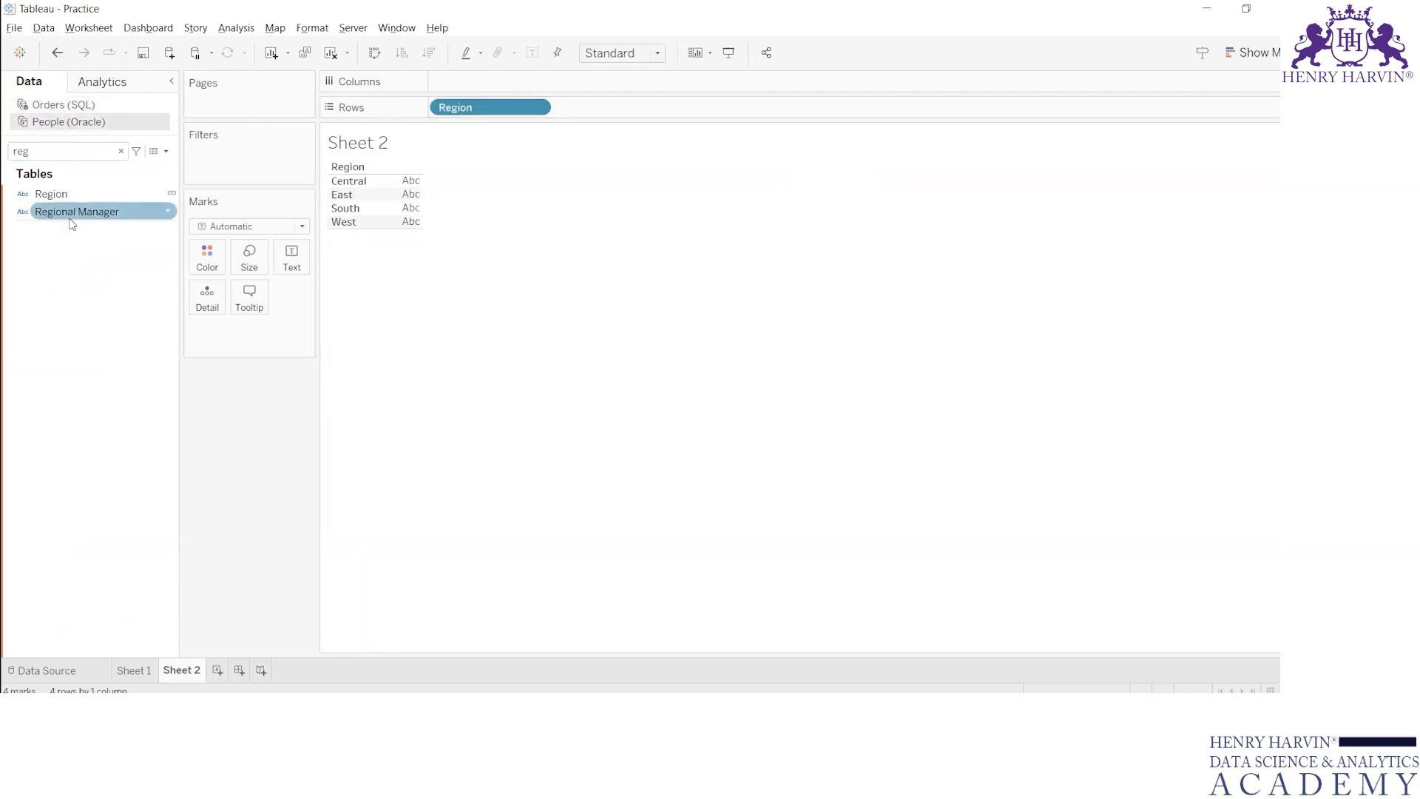
drag(70, 219, 495, 86)
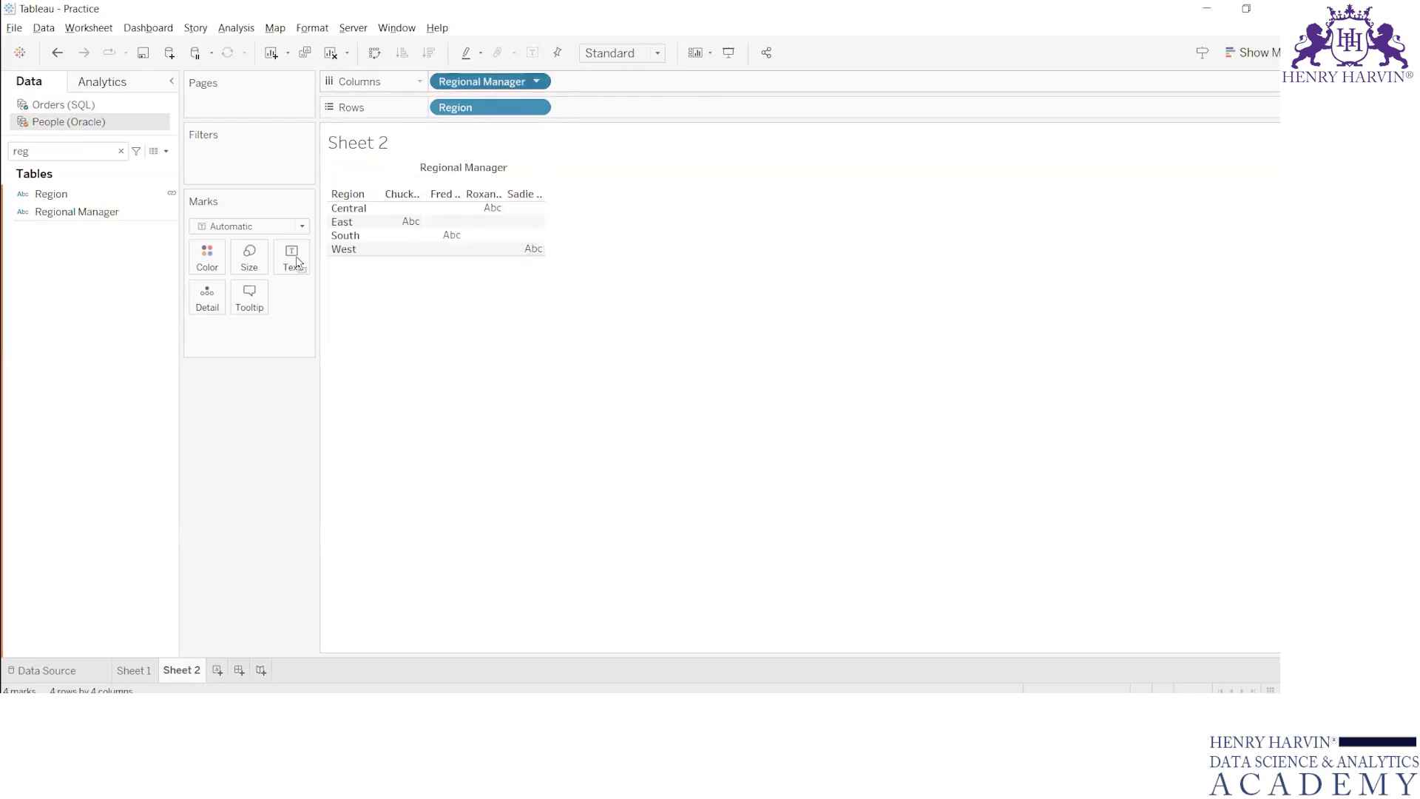
drag(302, 265, 448, 227)
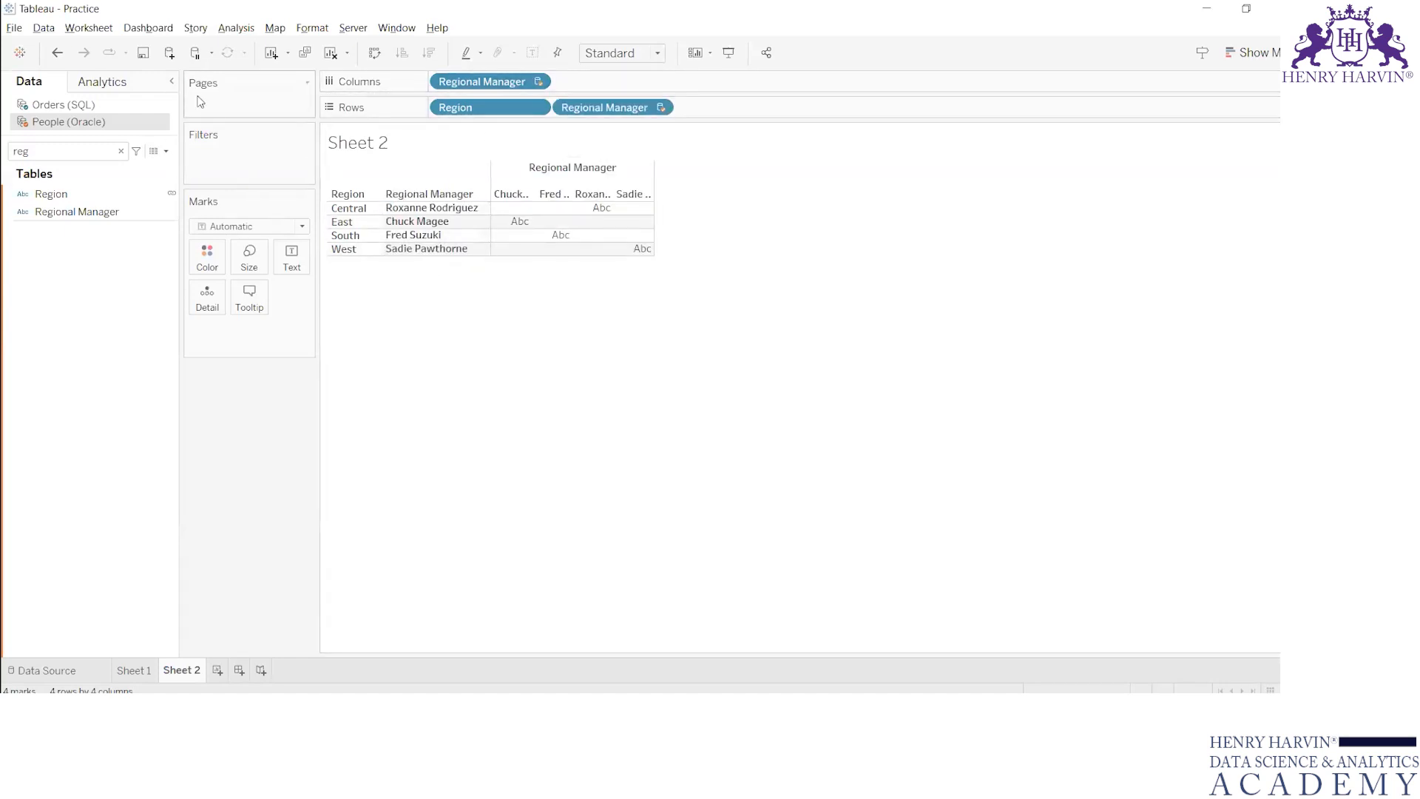
click(331, 53)
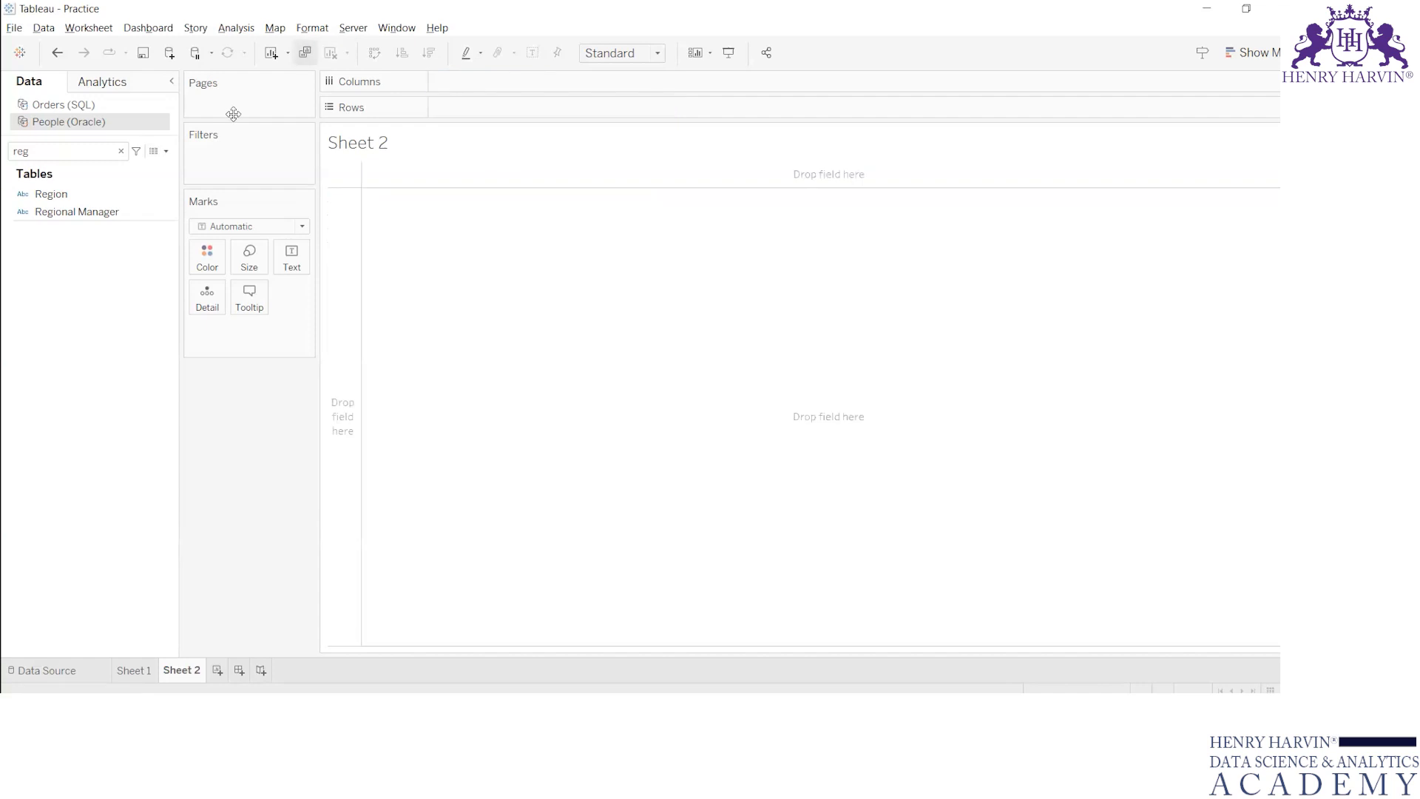
- Place Region from People (Oracle) on Sheet 2's rows and clear the field search for Orders (SQL)
click(108, 105)
click(73, 194)
click(73, 209)
click(71, 124)
drag(70, 193, 482, 105)
click(102, 106)
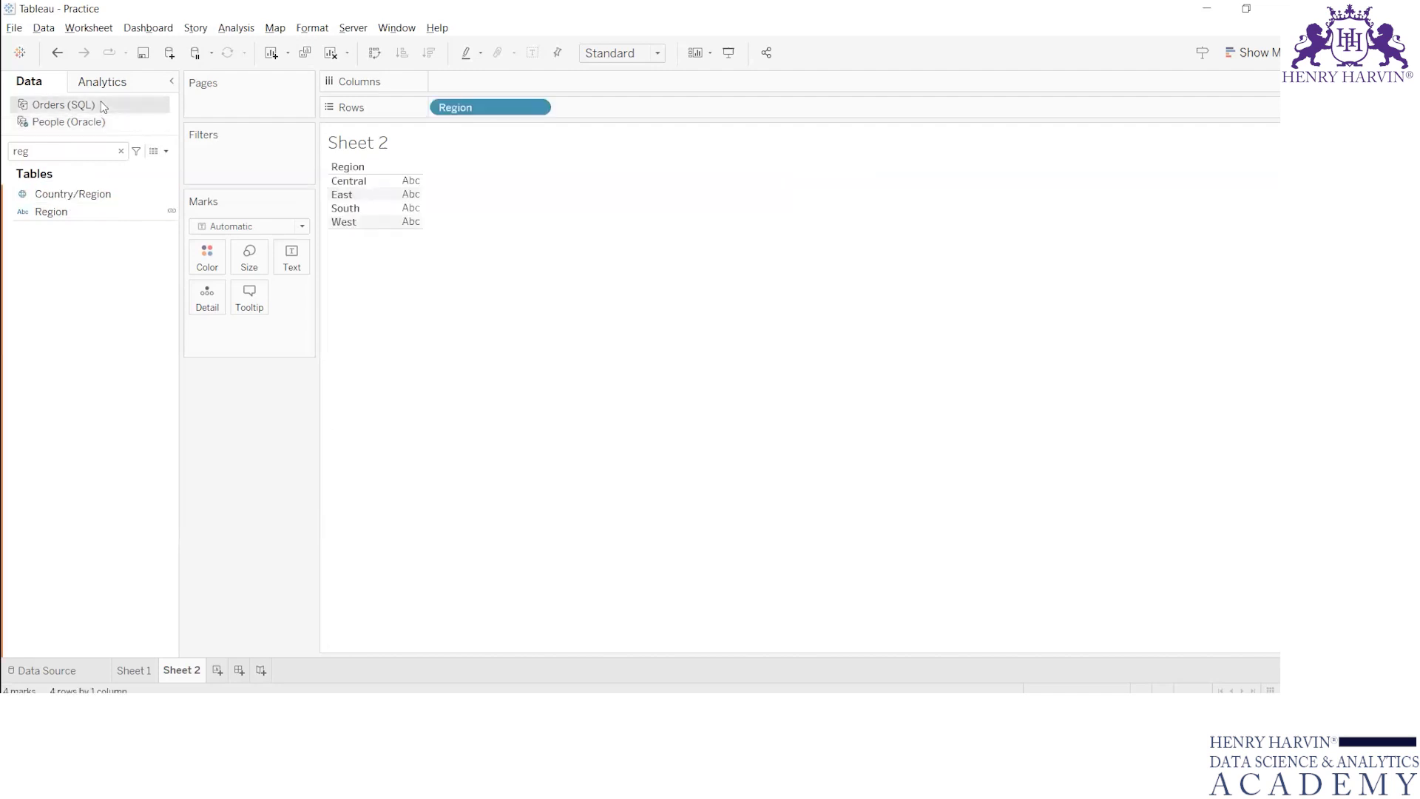
click(120, 152)
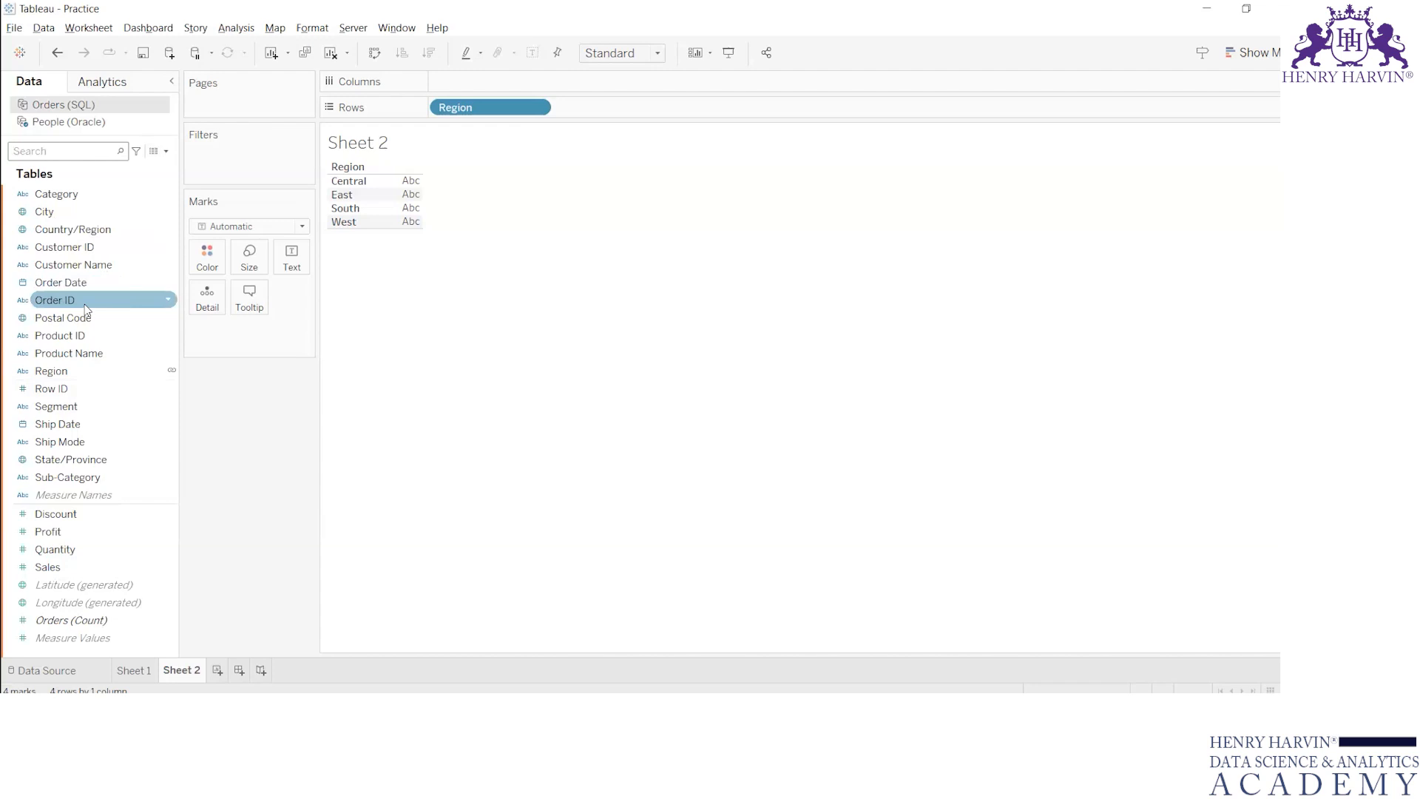
- Add Category from Orders (SQL) after Region on Sheet 2's rows, and remove it again
click(119, 194)
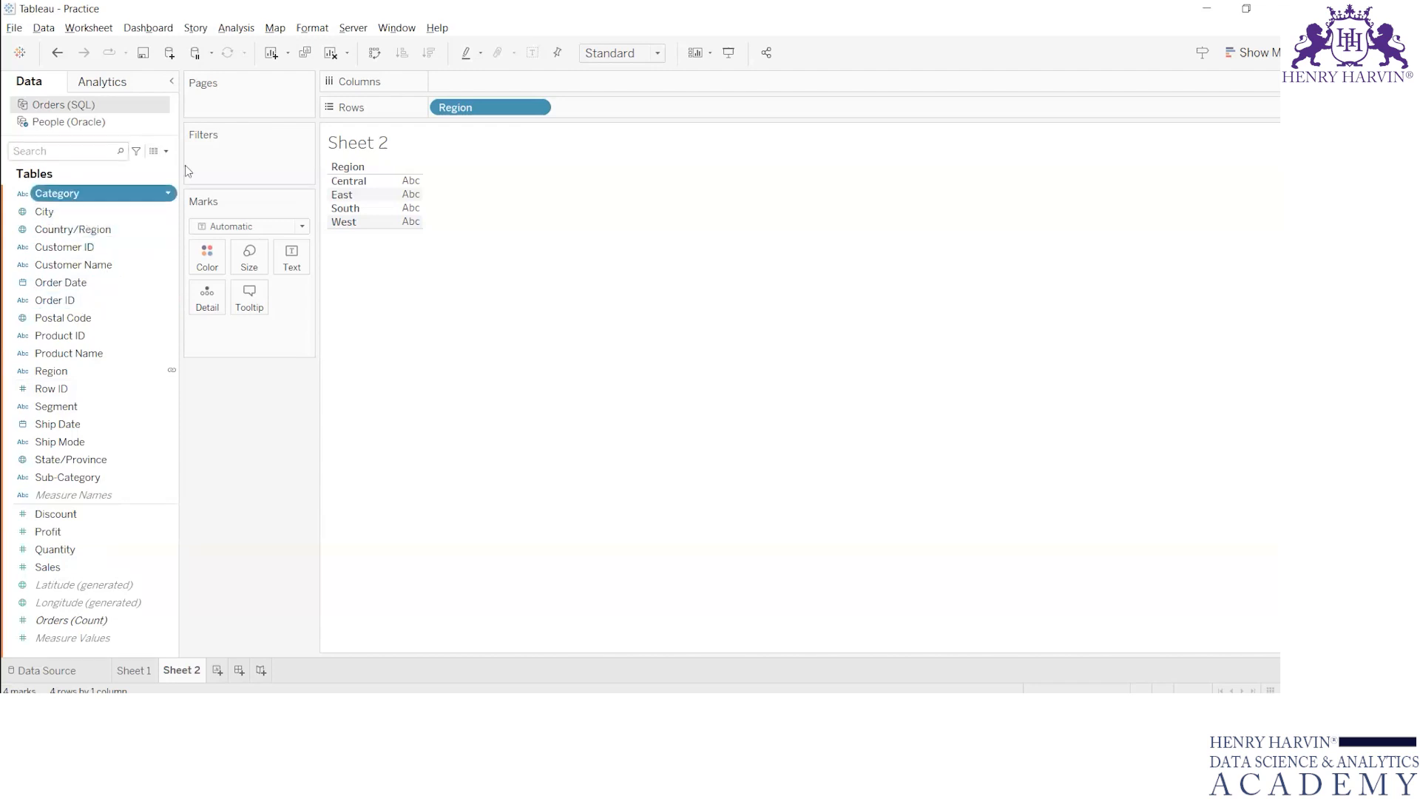
drag(185, 165, 641, 107)
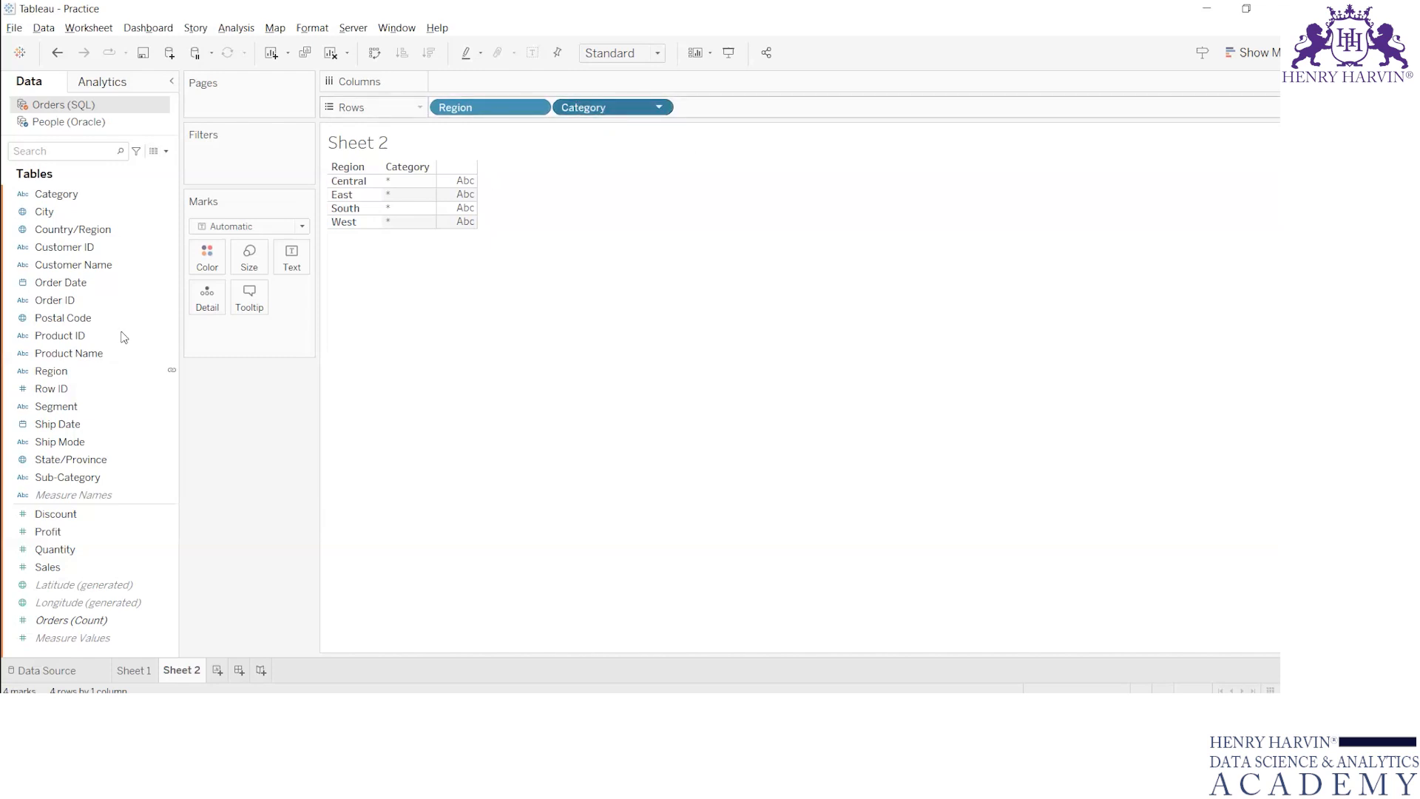
key(Delete)
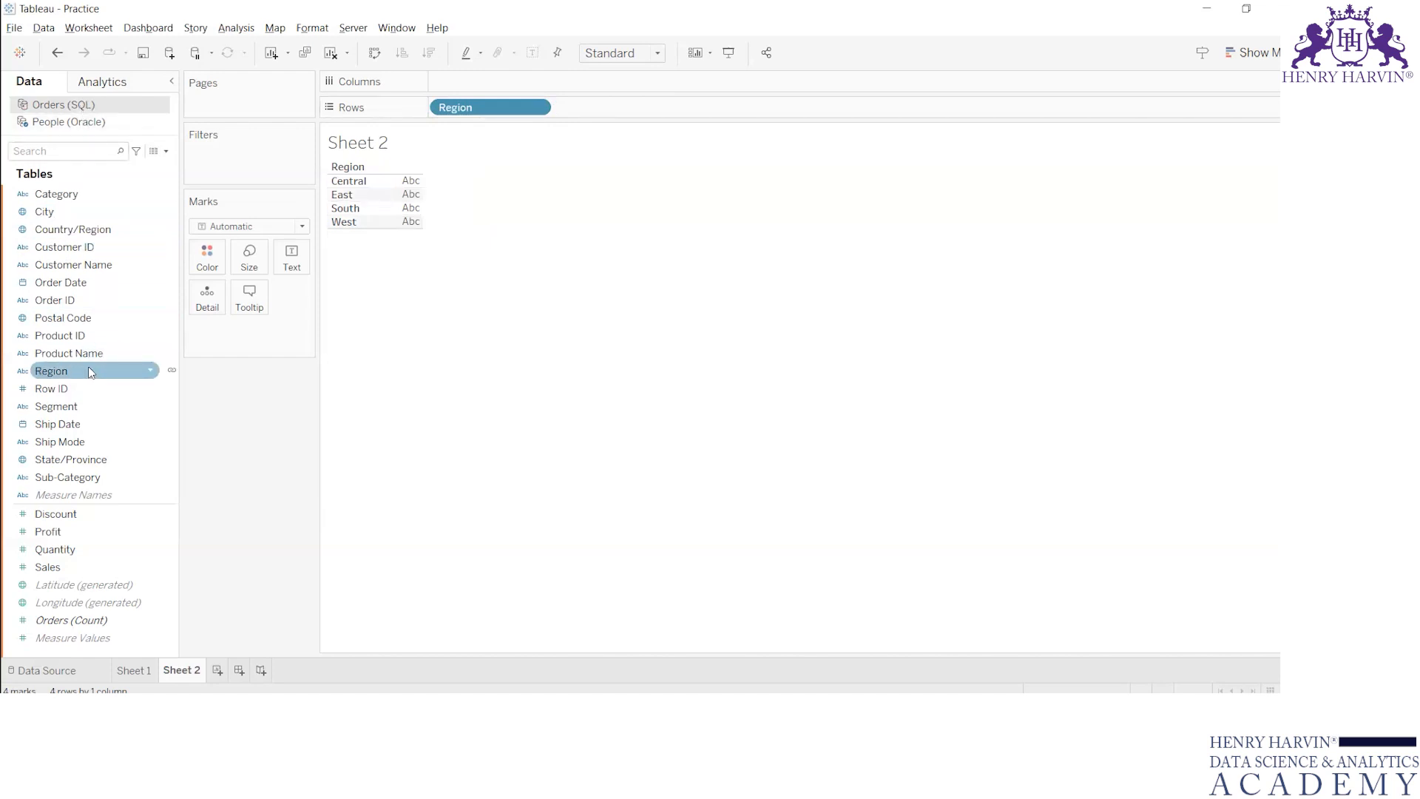
- Replace Region with Category from Orders (SQL) on Sheet 2's rows and try to add Regional Manager from People (Oracle) after it
drag(453, 110, 5, 359)
drag(75, 194, 477, 107)
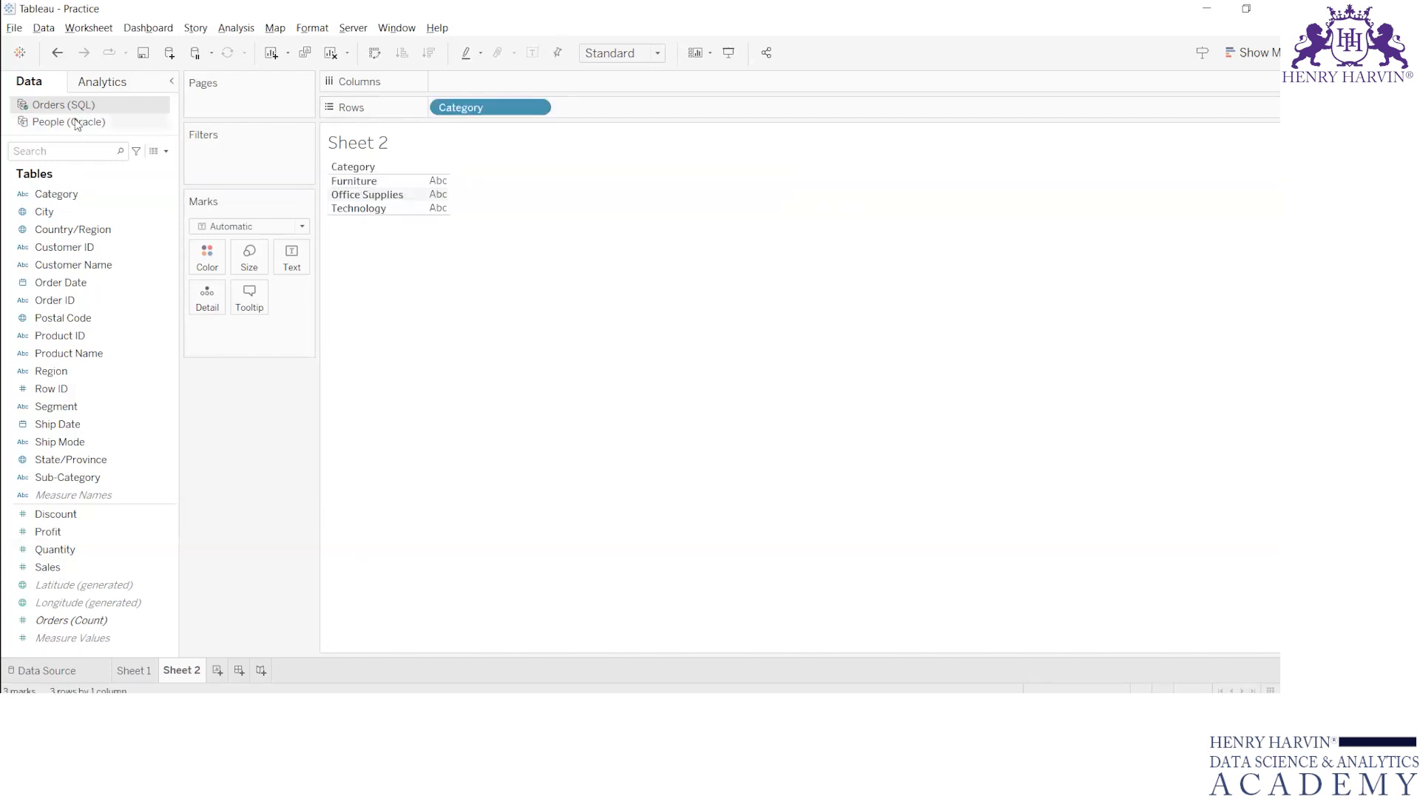
click(77, 124)
drag(156, 205, 673, 113)
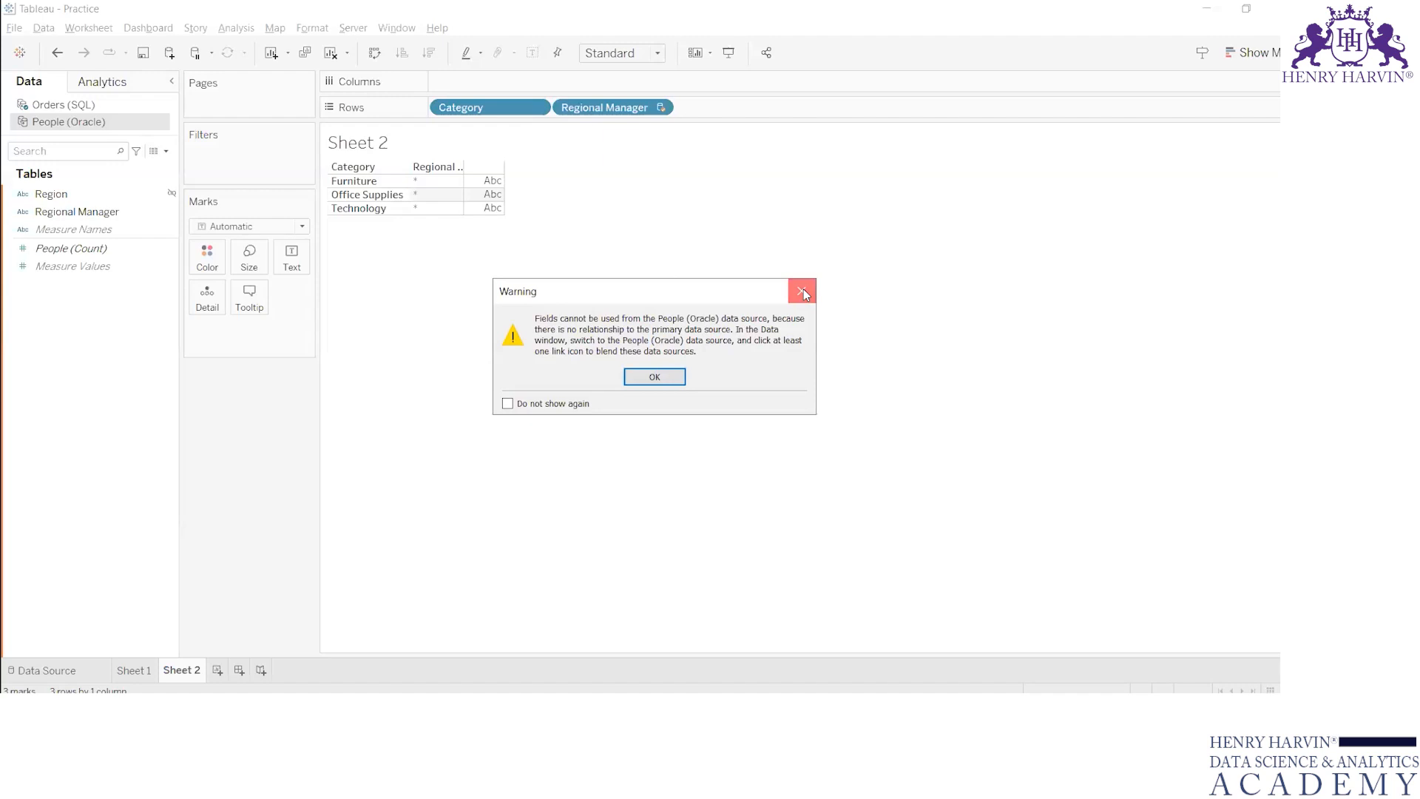
click(802, 292)
- Move Category after Regional Manager on Sheet 2's rows, and clear the sheet
drag(476, 104, 743, 109)
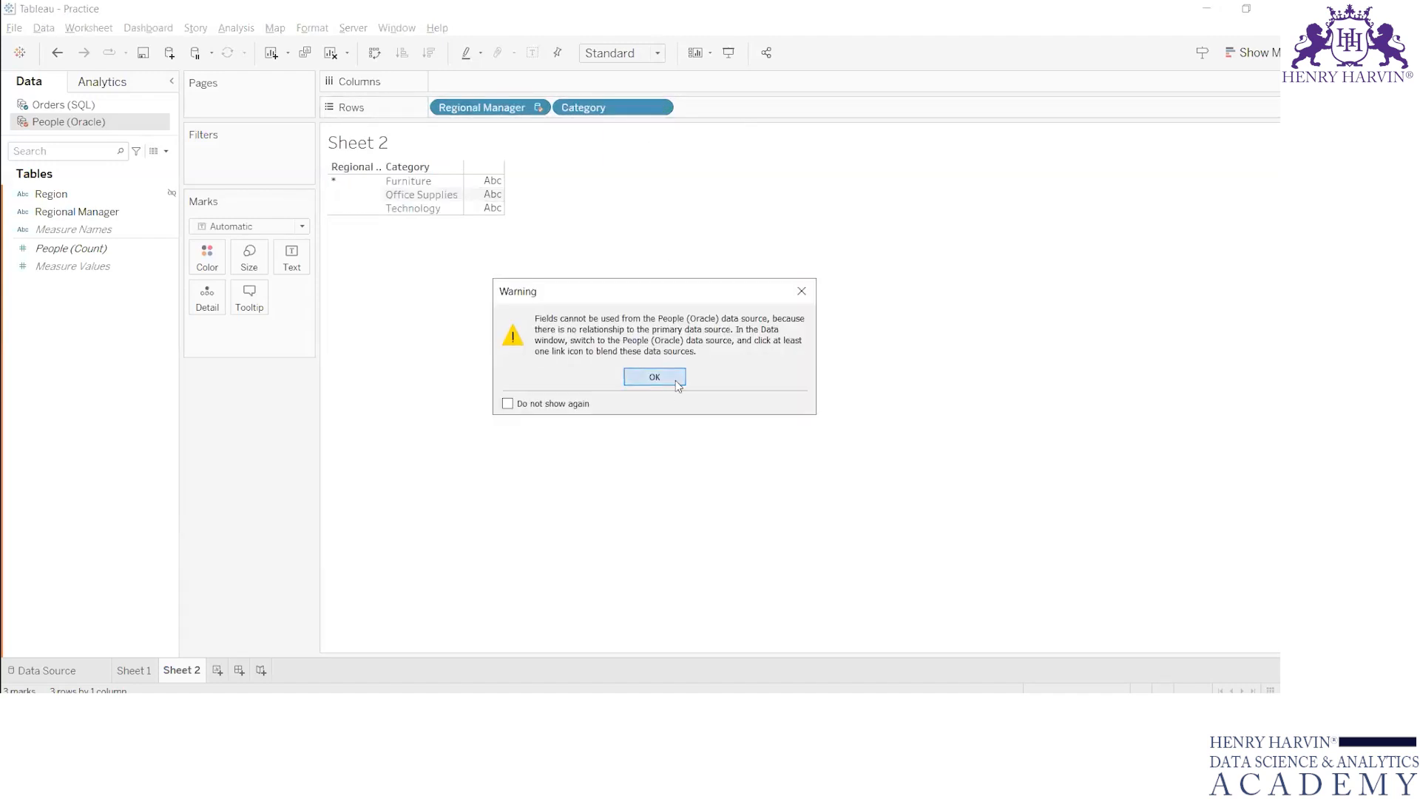
click(677, 383)
click(331, 53)
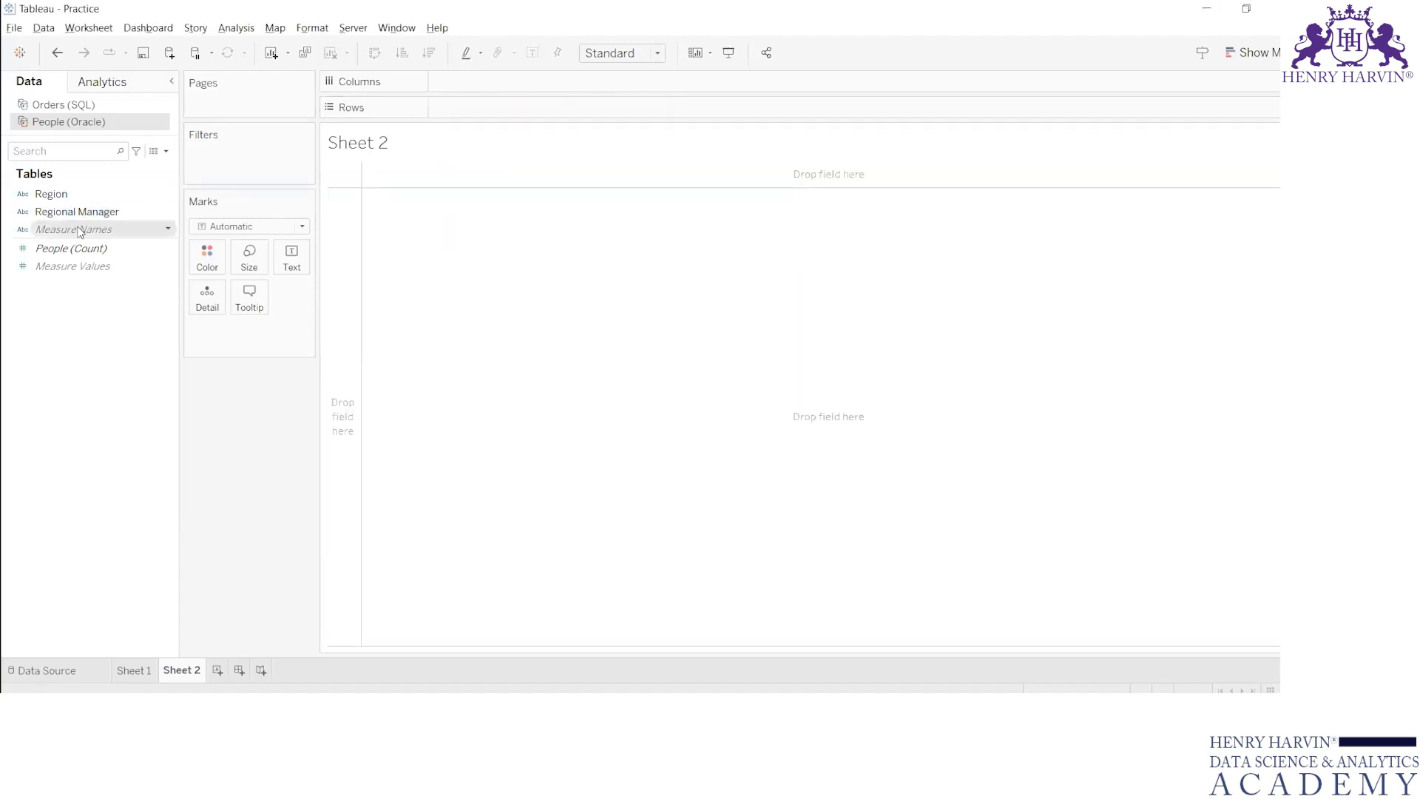
- Compare the fields of both data sources and place Regional Manager from People (Oracle) on Sheet 2's rows
click(64, 104)
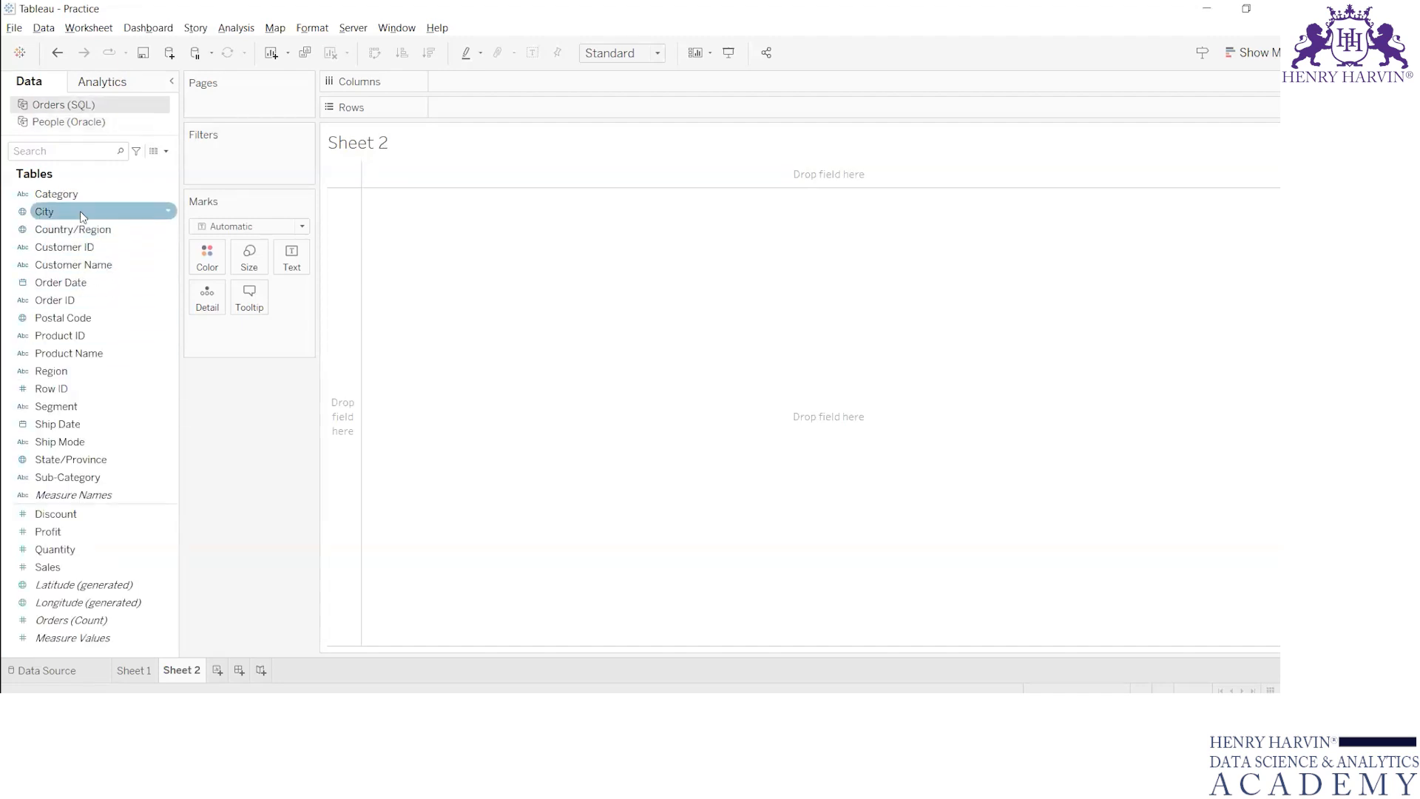
click(82, 122)
drag(198, 187, 493, 106)
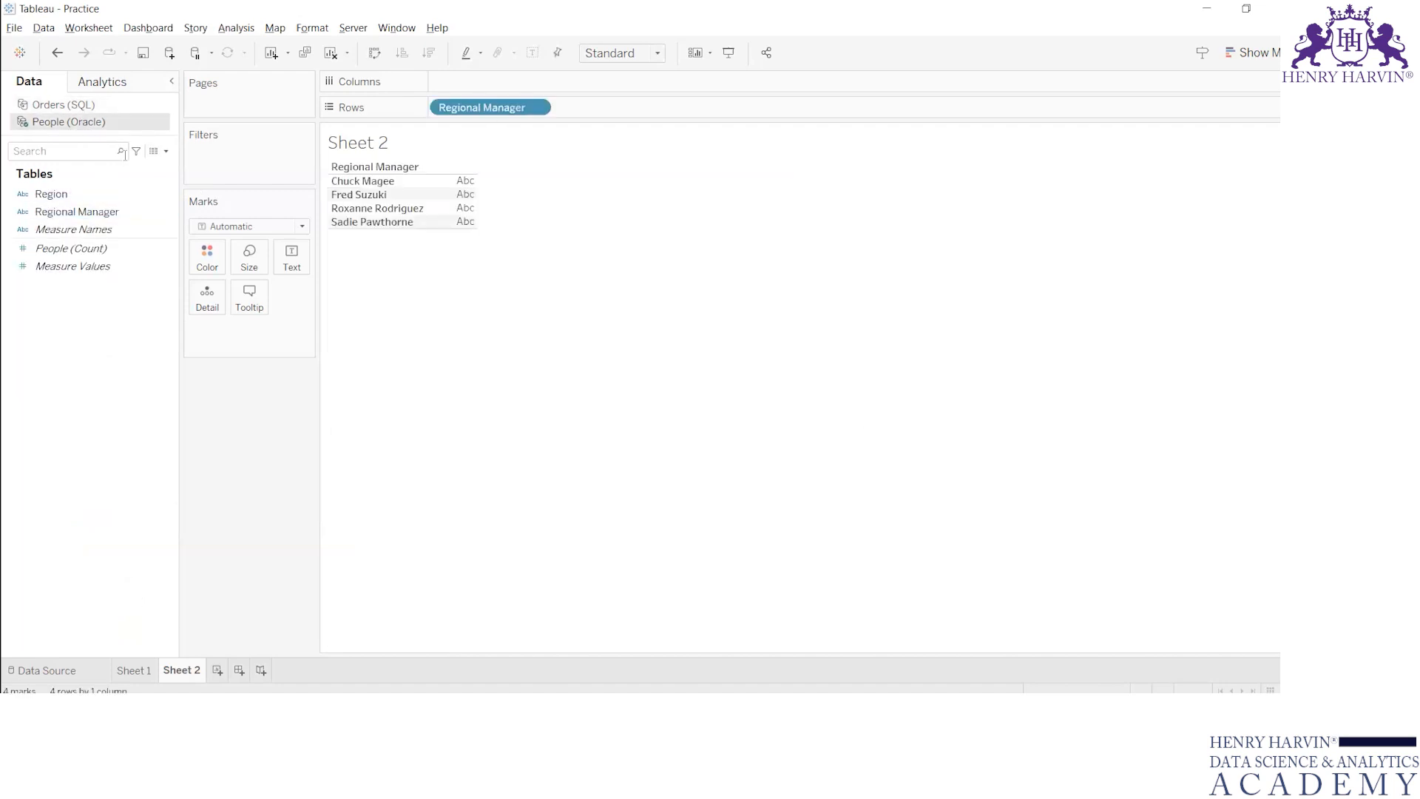
- Blend Region from Orders (SQL) into Sheet 2's columns and move Regional Manager after it on the columns
click(71, 106)
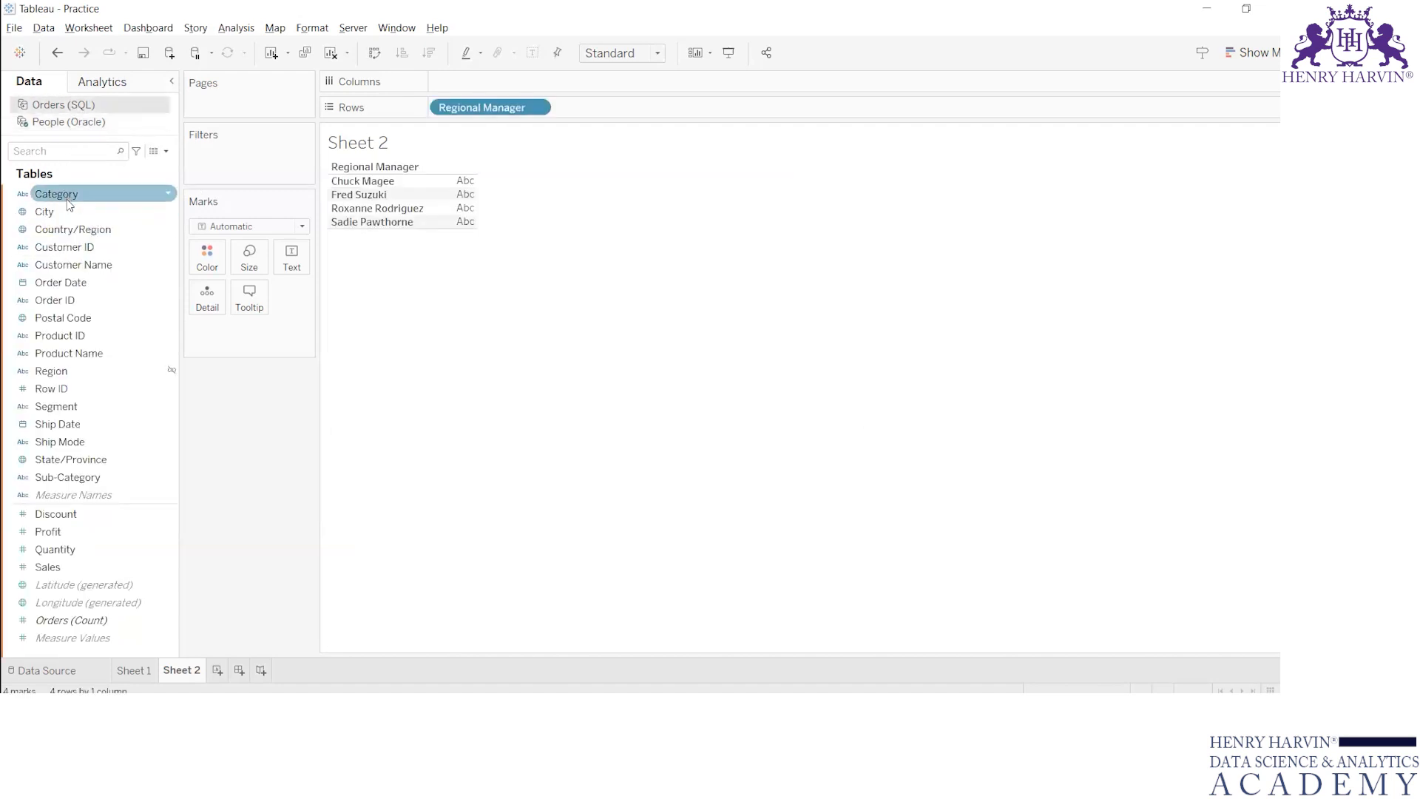
click(79, 371)
drag(281, 261, 521, 287)
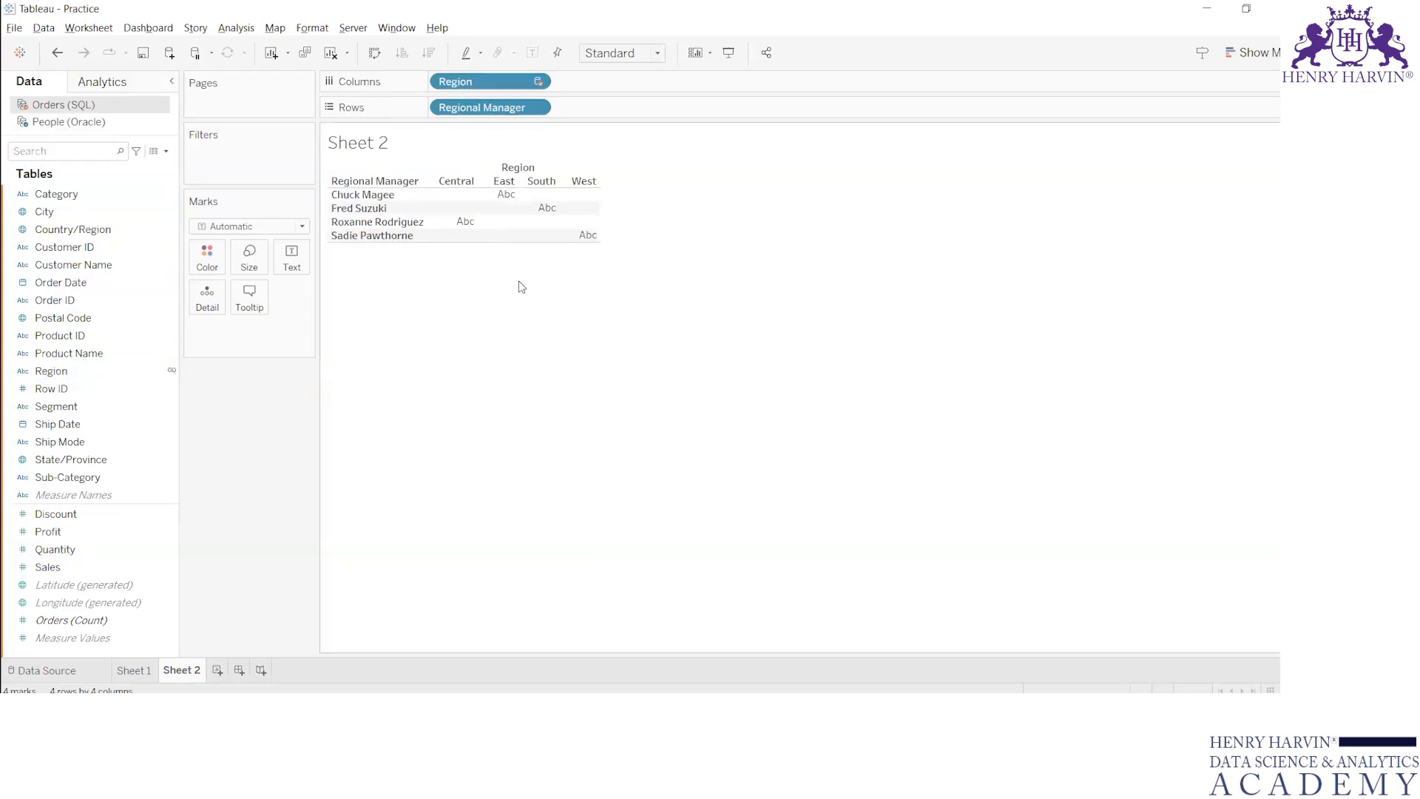
drag(482, 110, 642, 86)
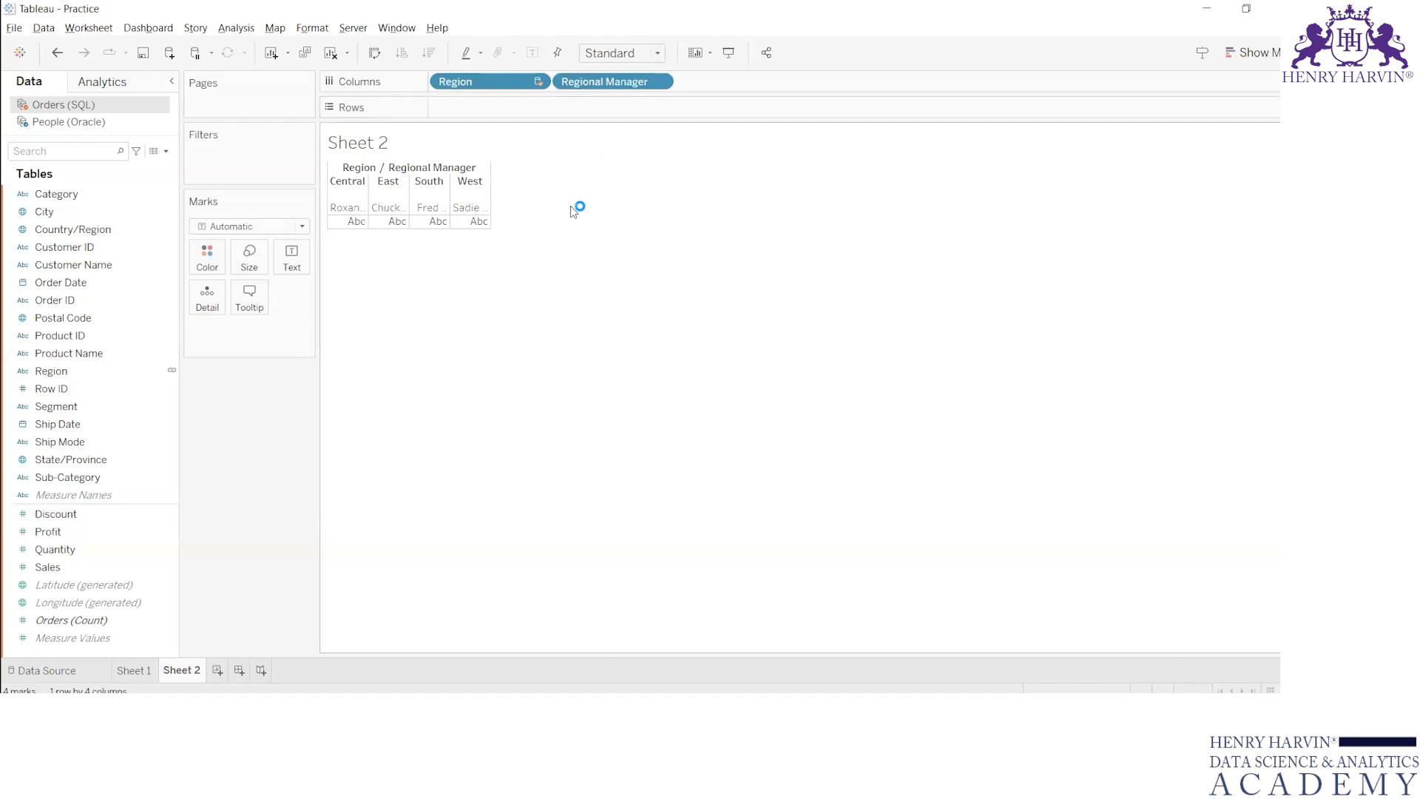
- Clear Sheet 2 and place Region from Orders (SQL) on its rows
click(330, 53)
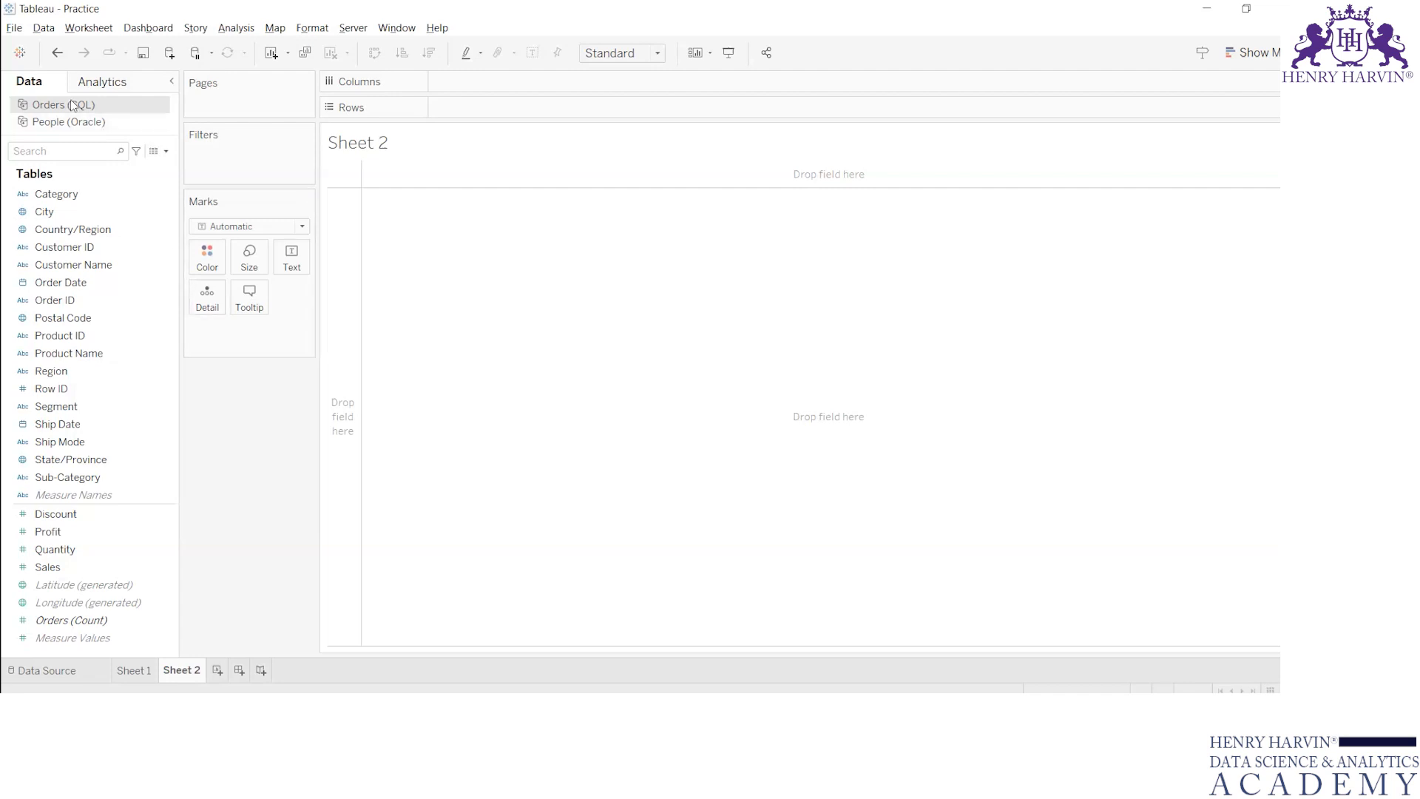
click(72, 122)
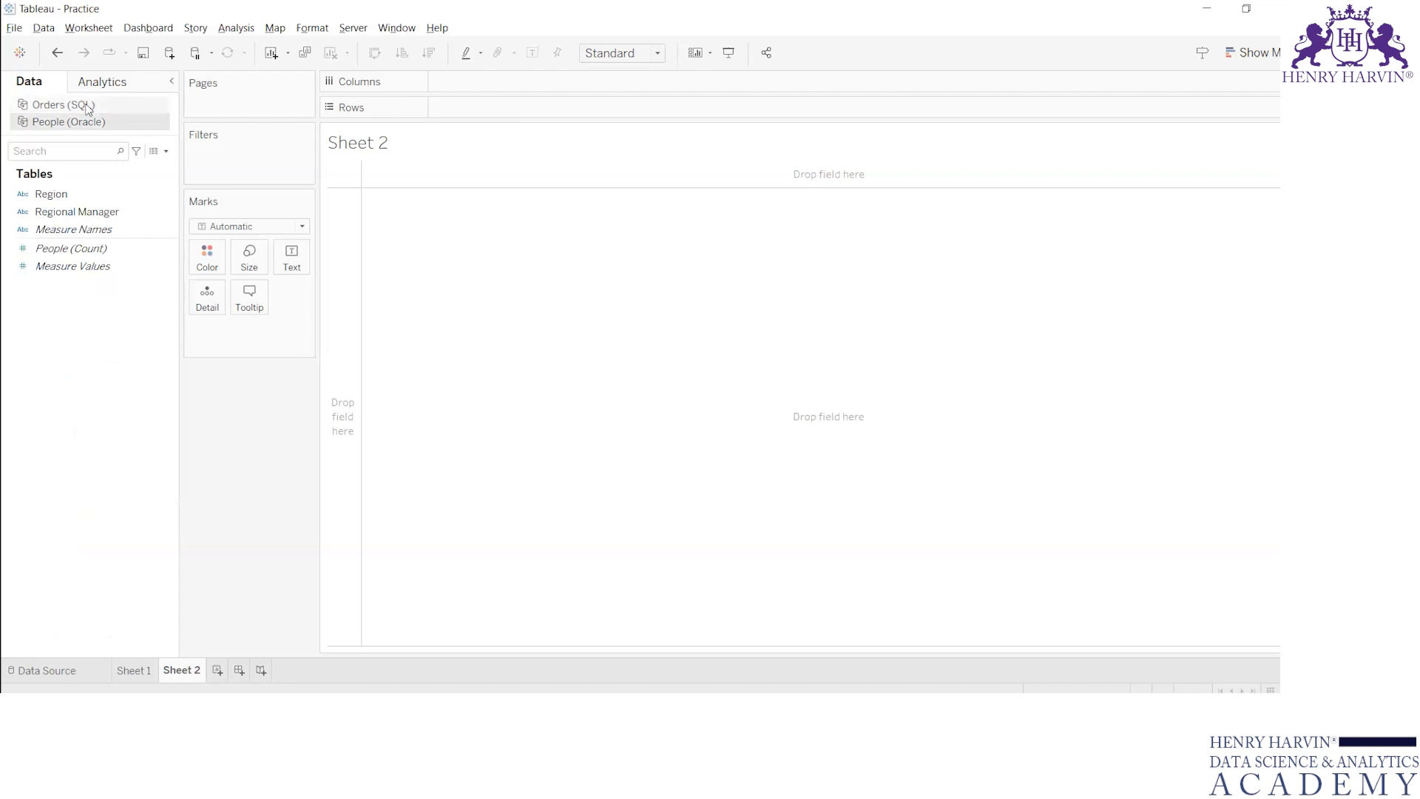
click(86, 106)
click(142, 248)
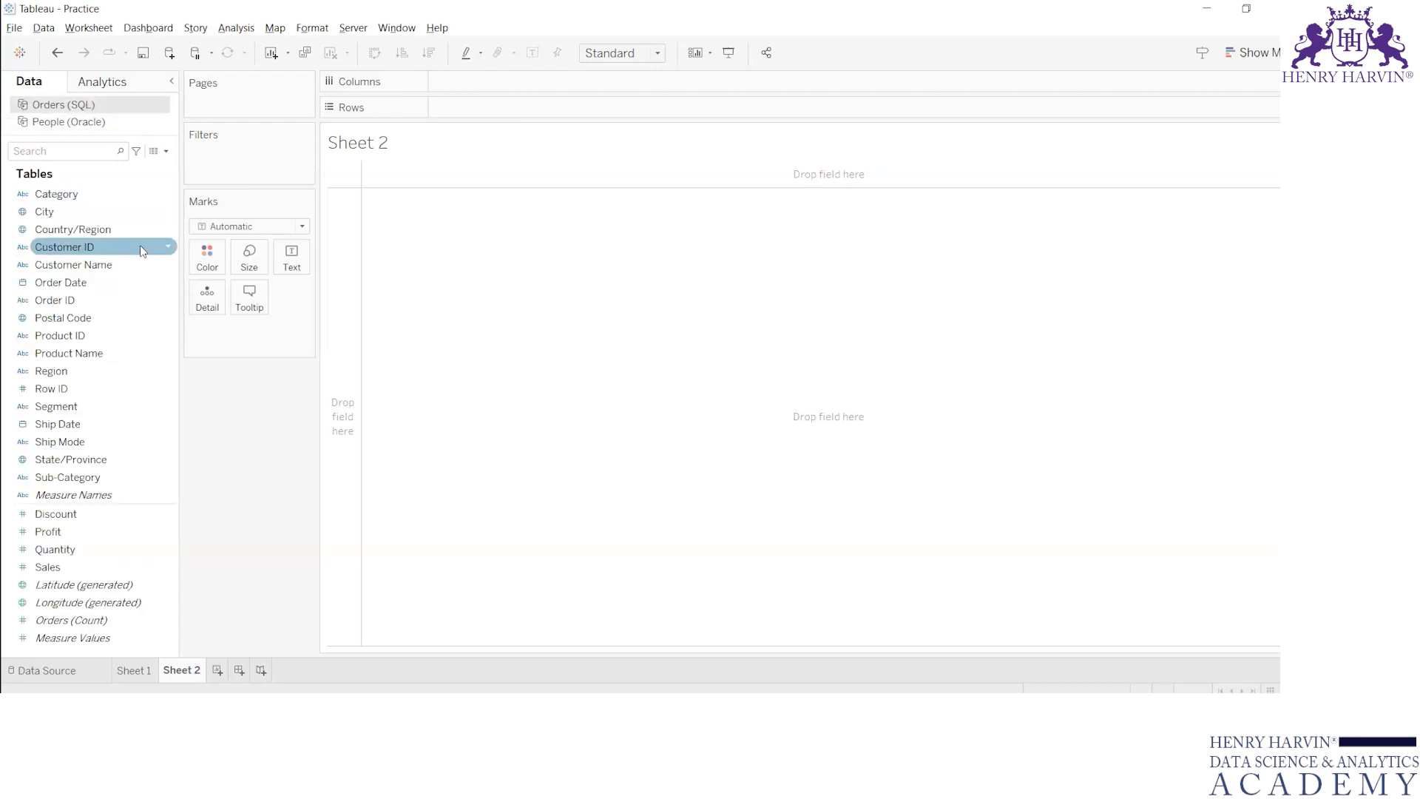
click(97, 366)
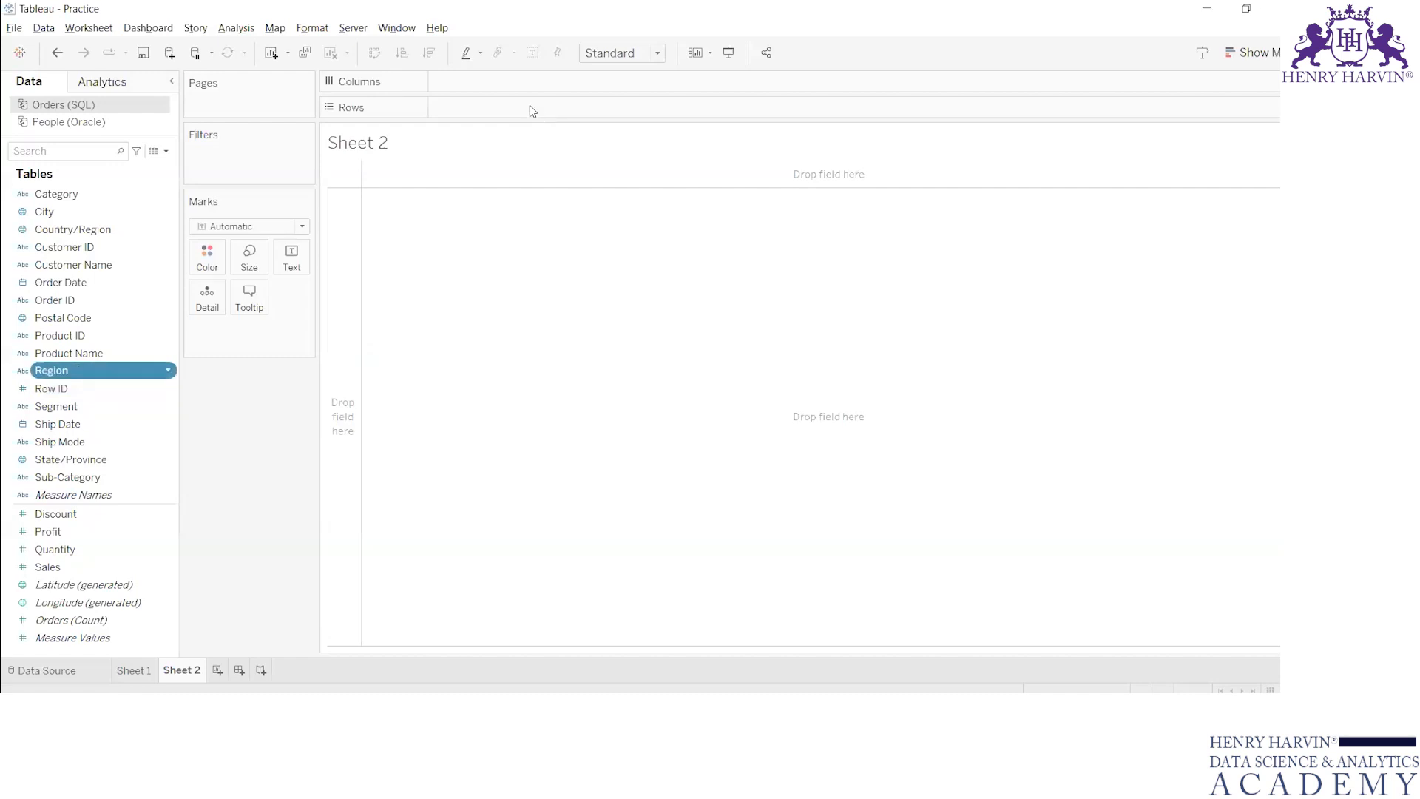
drag(530, 109, 531, 109)
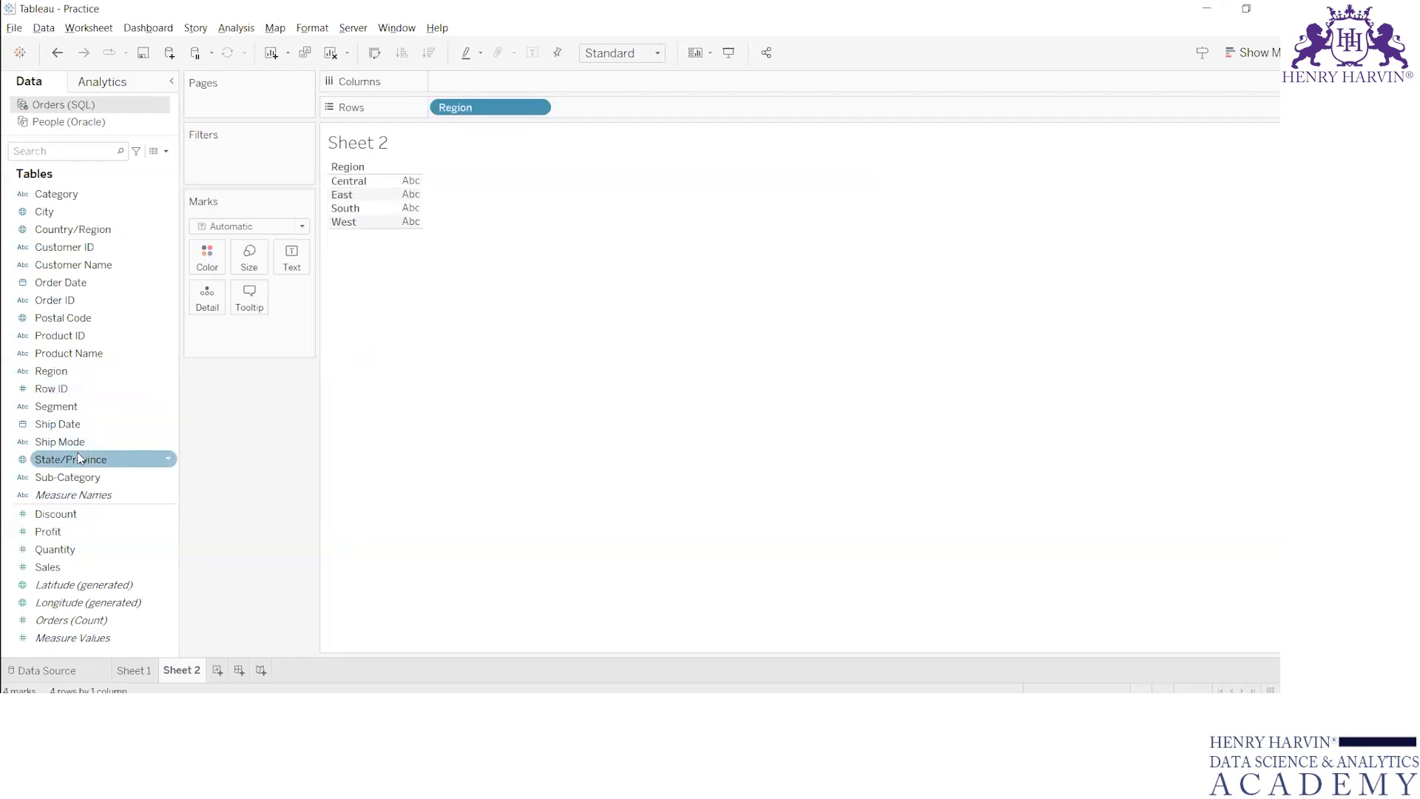
- Blend Regional Manager from People (Oracle) as text for each region, and widen the column to fit the full names
click(82, 123)
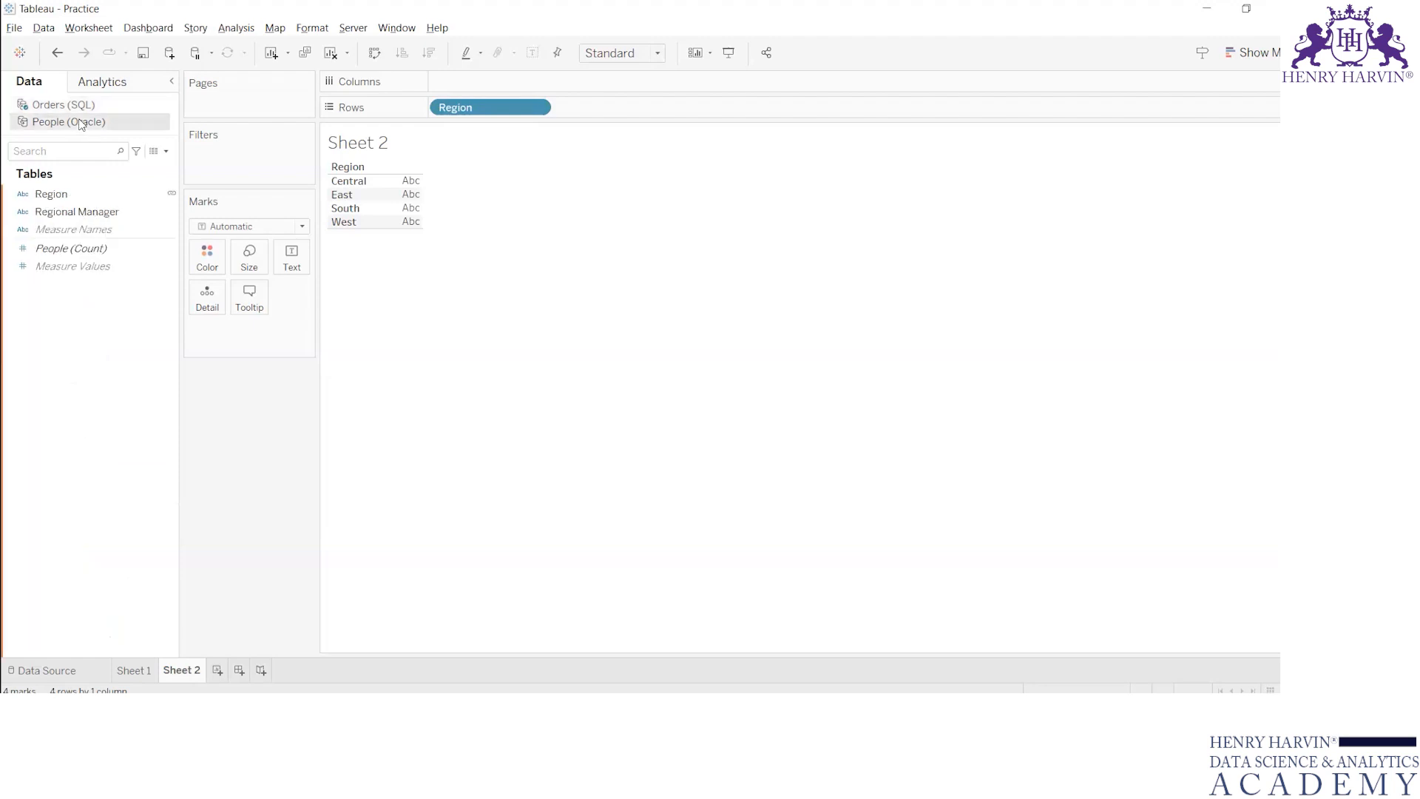
click(62, 211)
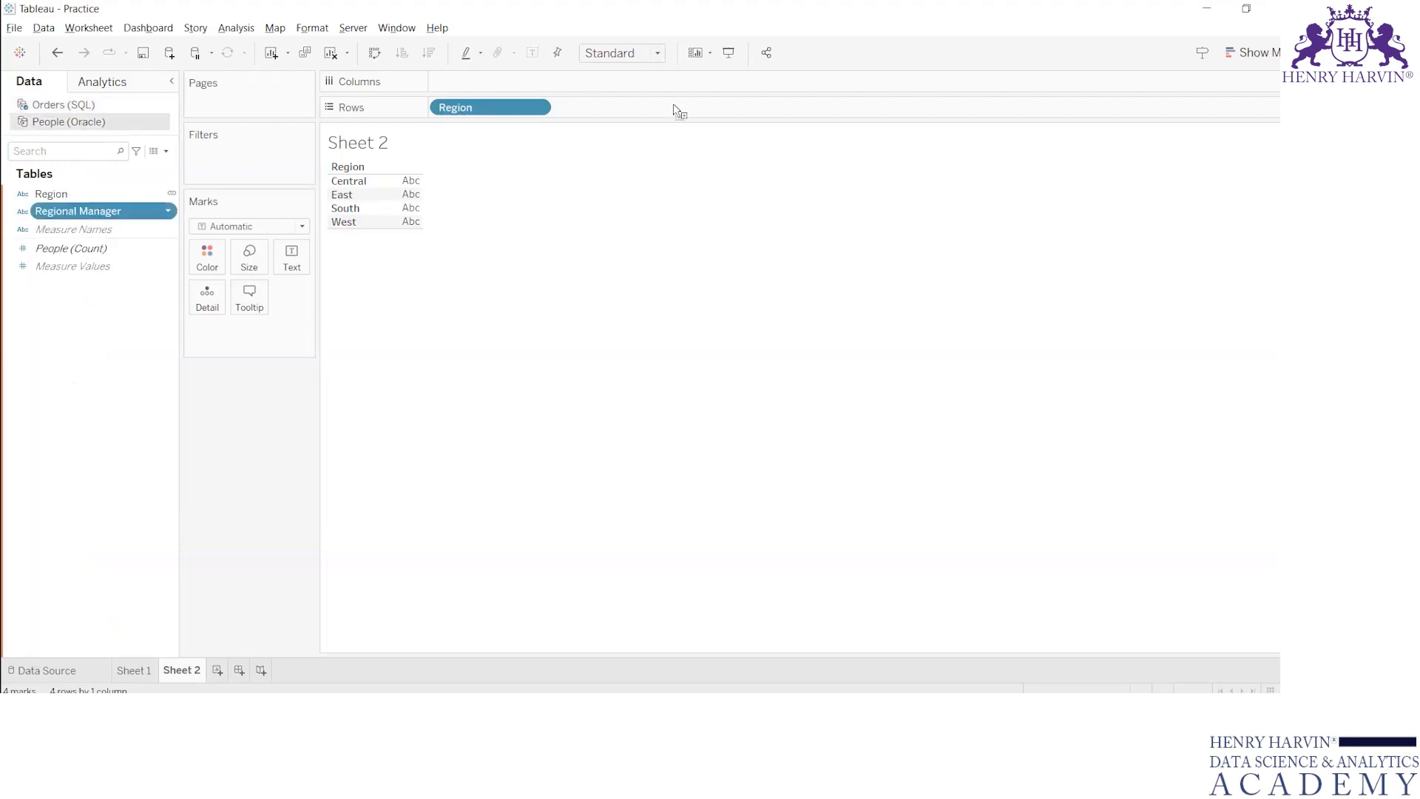
drag(551, 176, 409, 198)
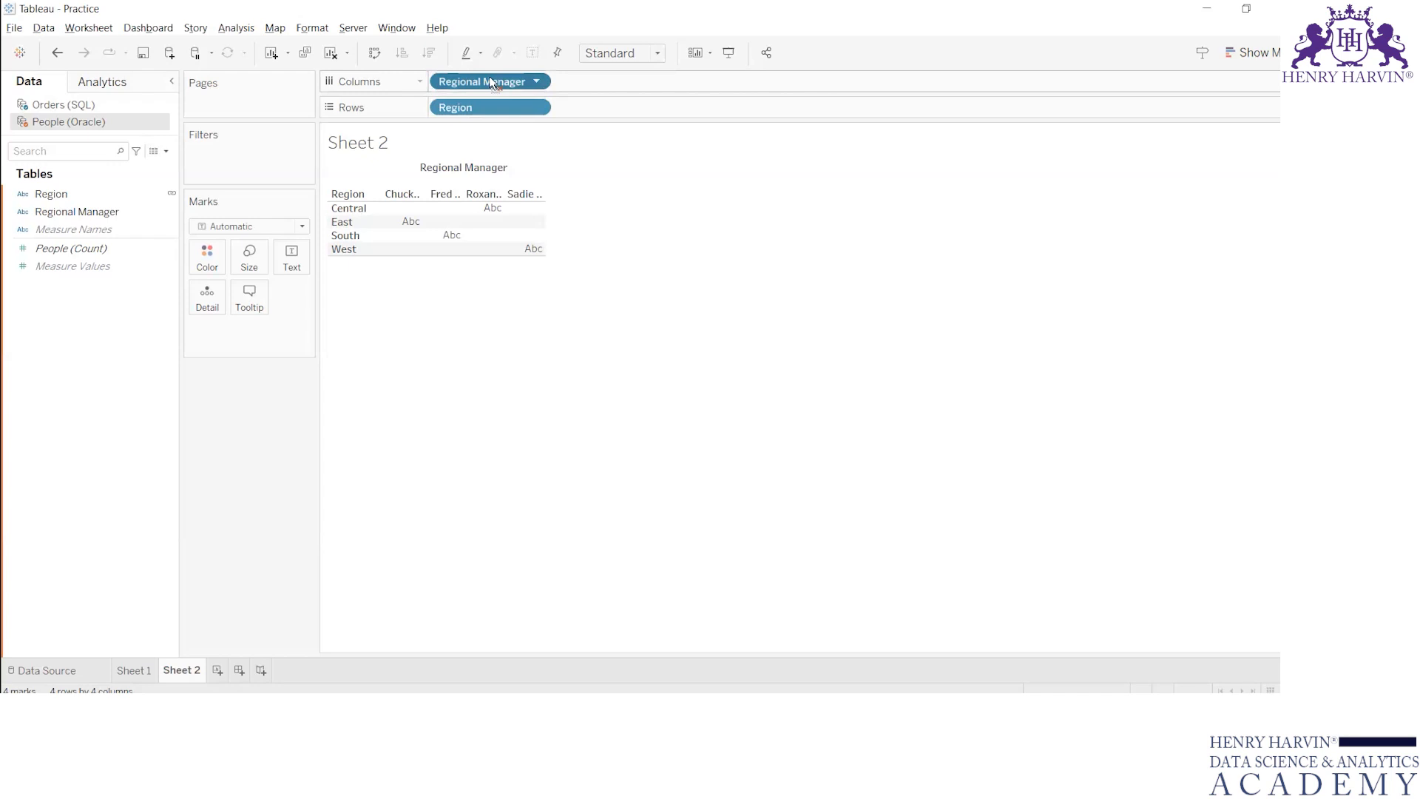
drag(318, 243, 292, 257)
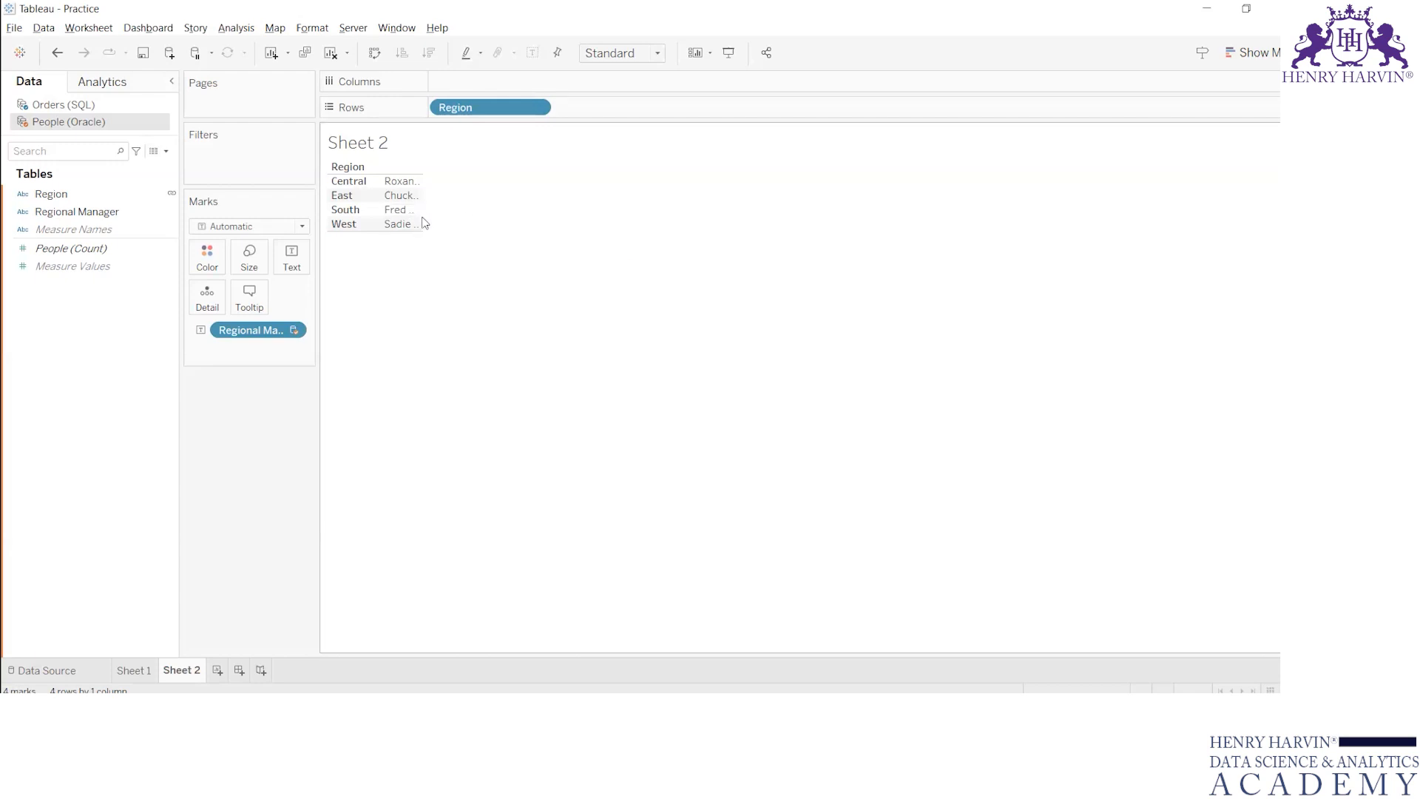
drag(422, 217, 576, 216)
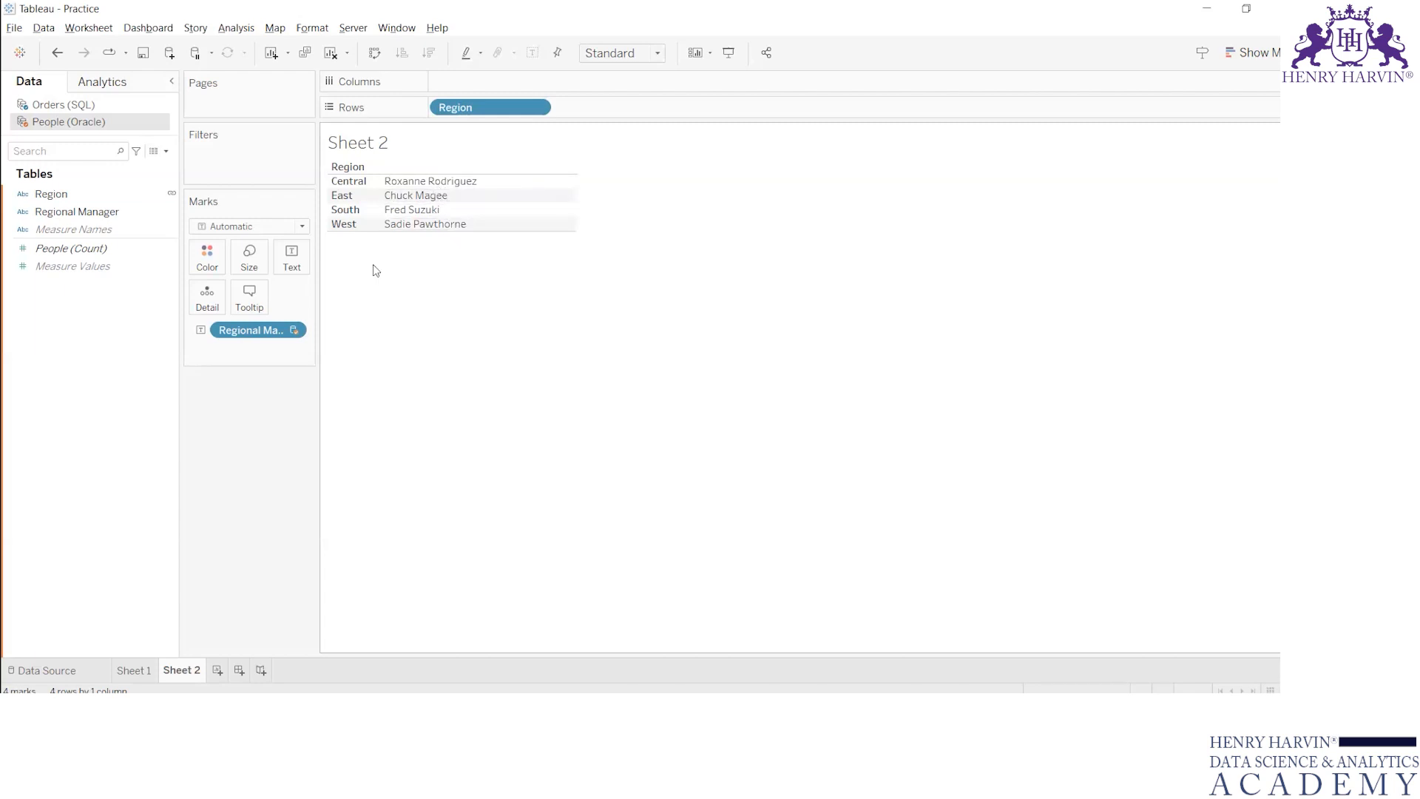
- Examine the blend relationship between primary source Orders (SQL) and secondary source People (Oracle), leaving it without changes
click(79, 106)
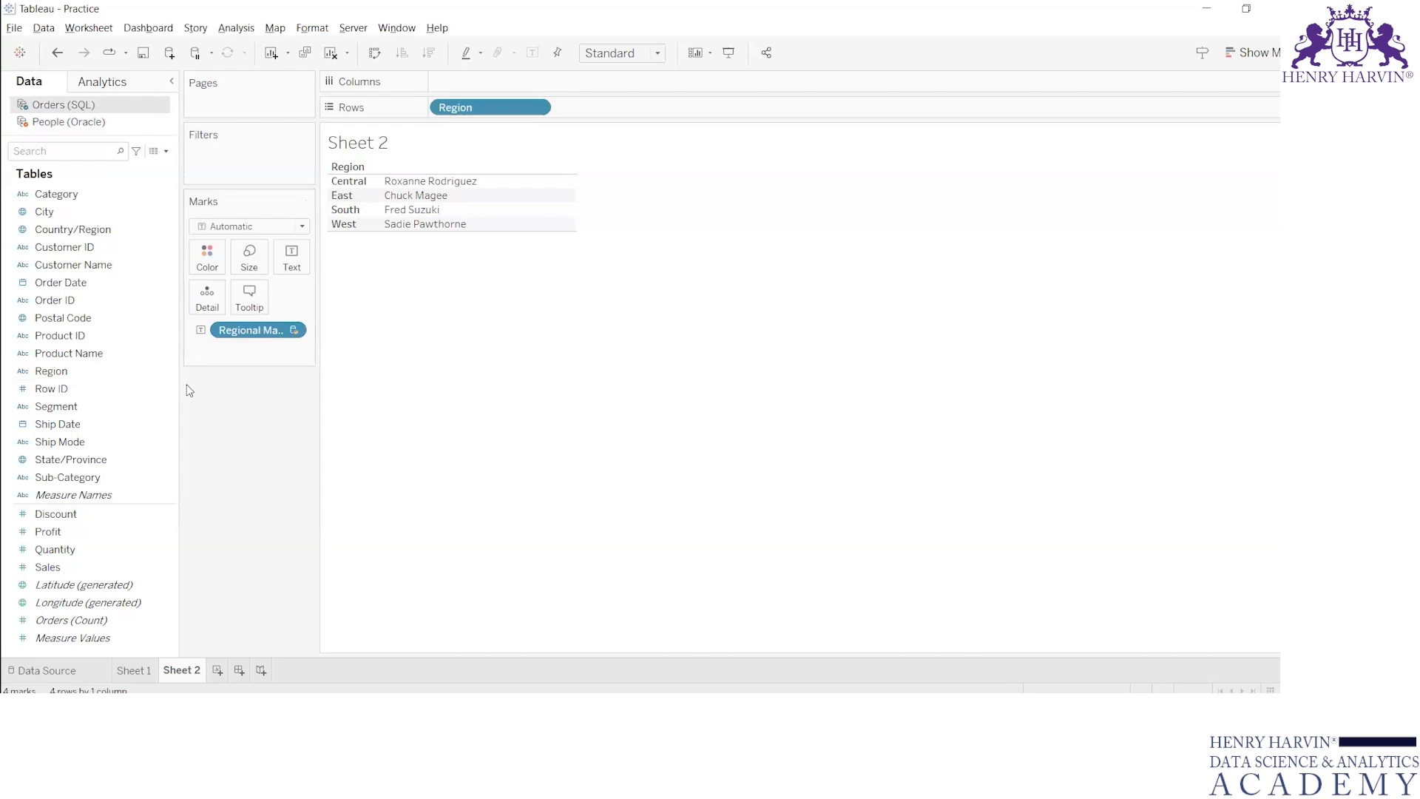
click(43, 28)
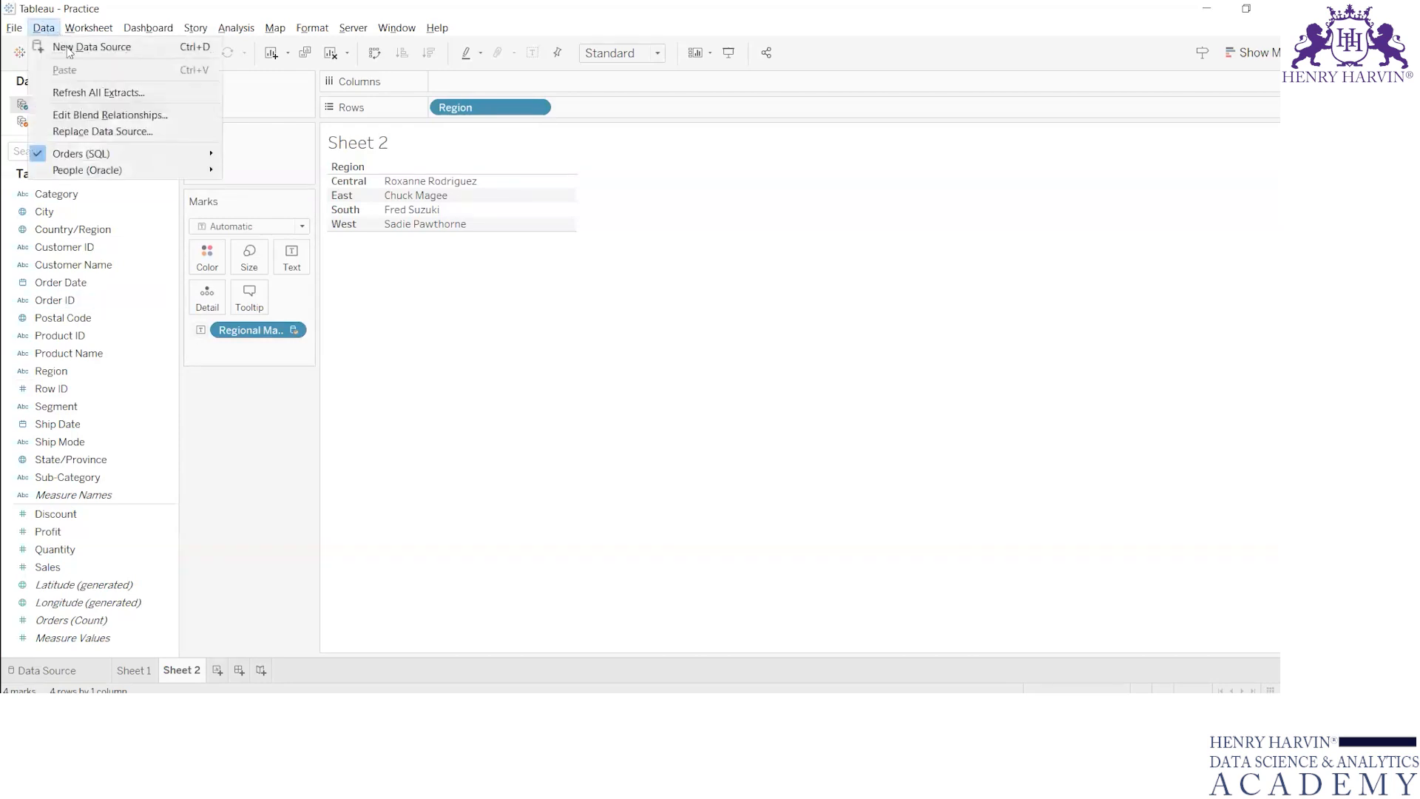
mouse_move(74, 30)
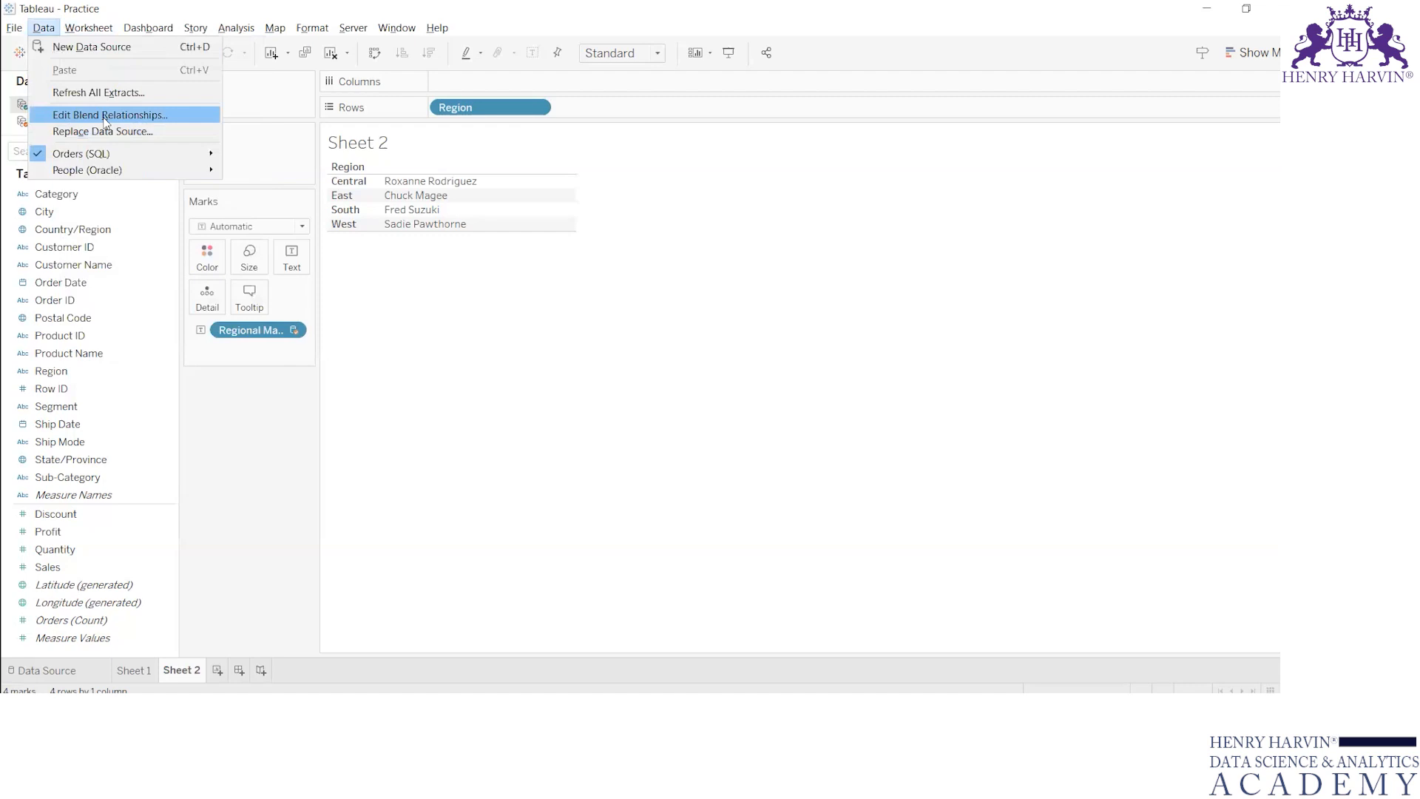
click(106, 116)
click(522, 330)
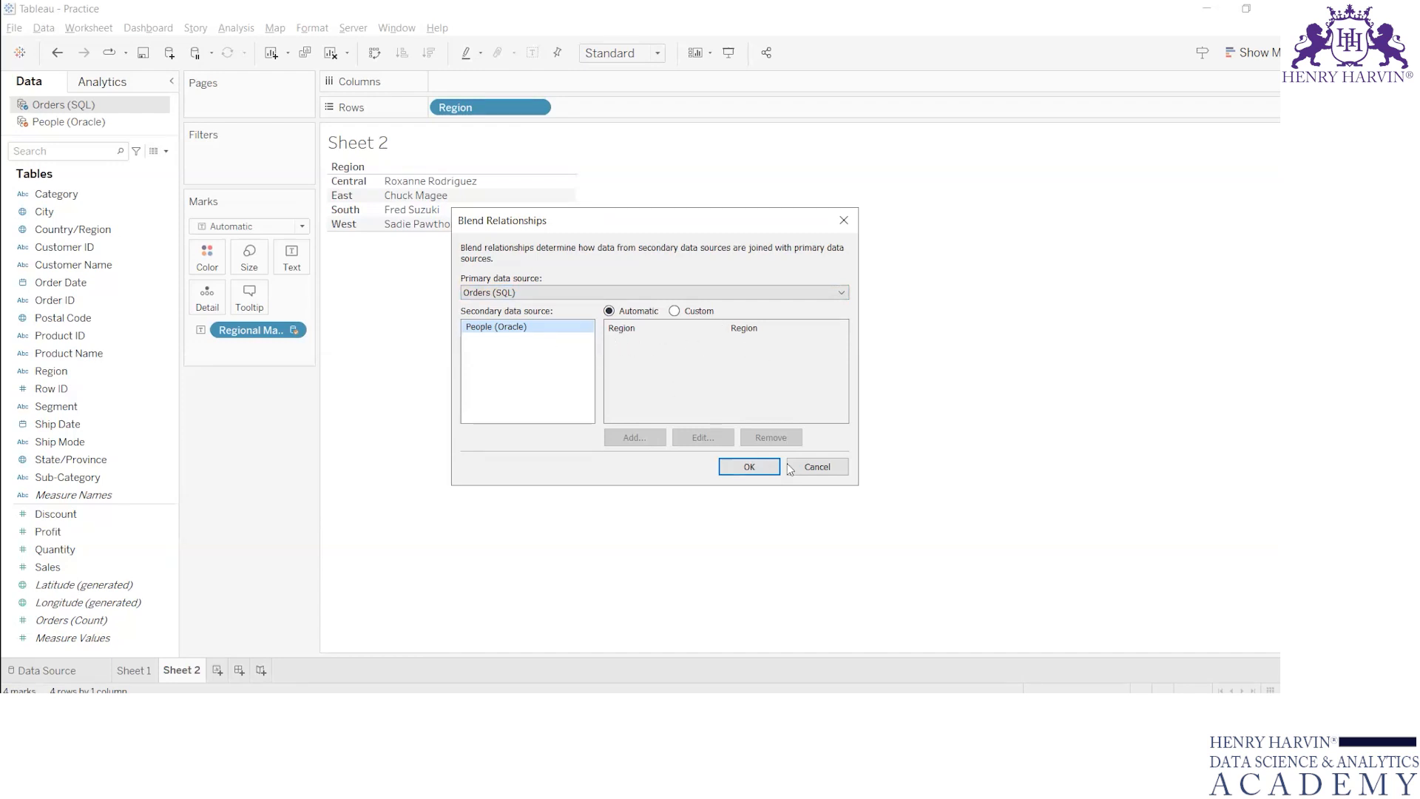
click(814, 473)
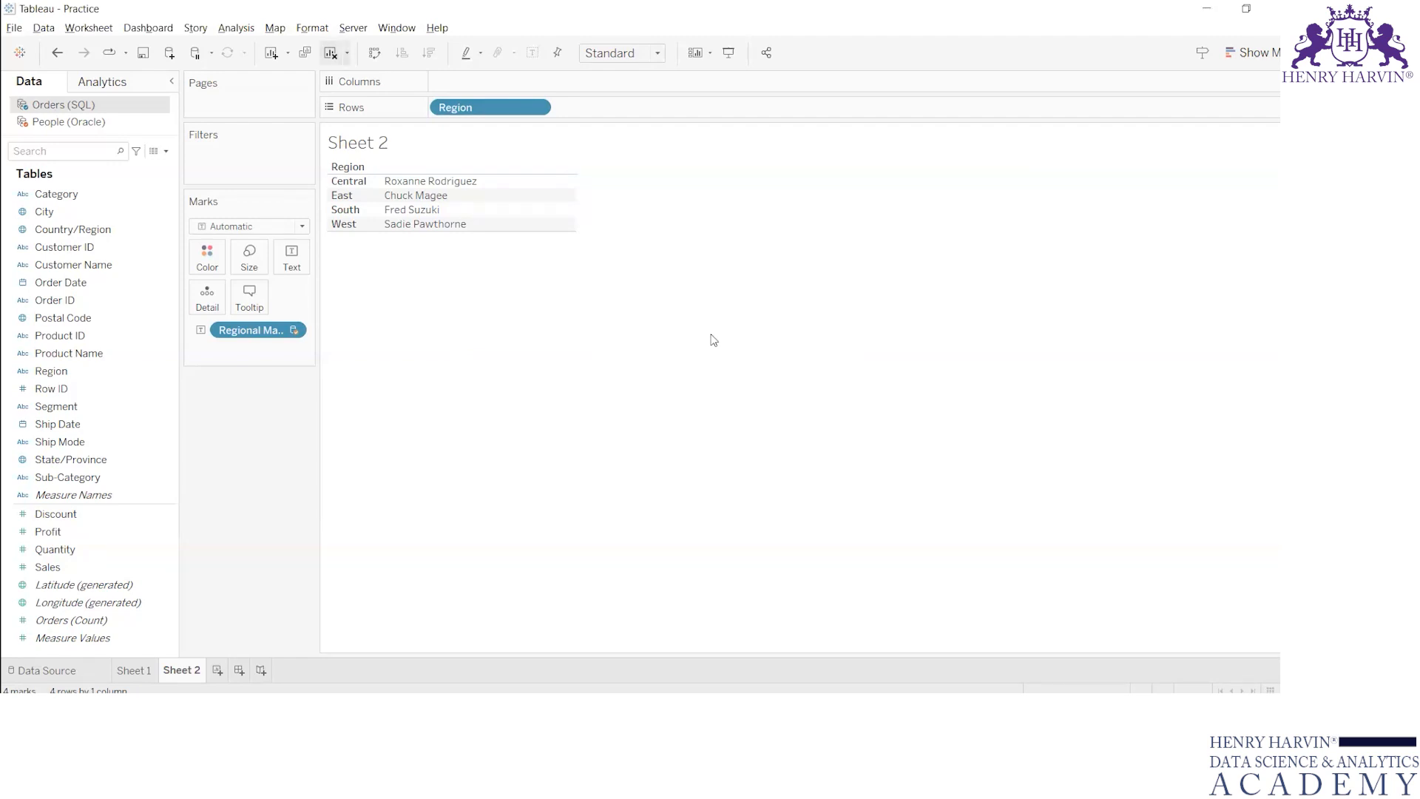
- Clear Sheet 2, open the Orders (SQL) data source with its table details collapsed, and refresh the extract
key(alt+shift+BackSpace)
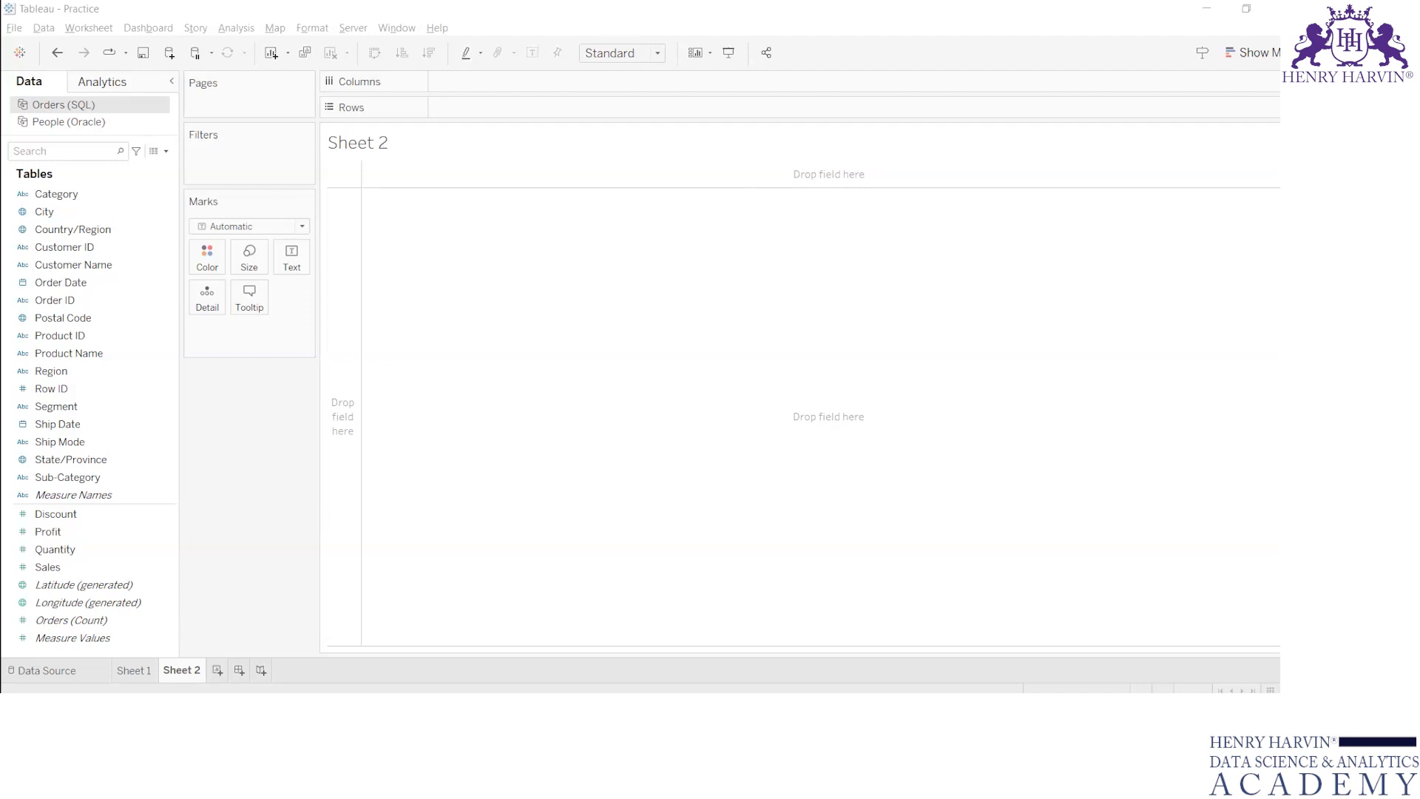
click(96, 676)
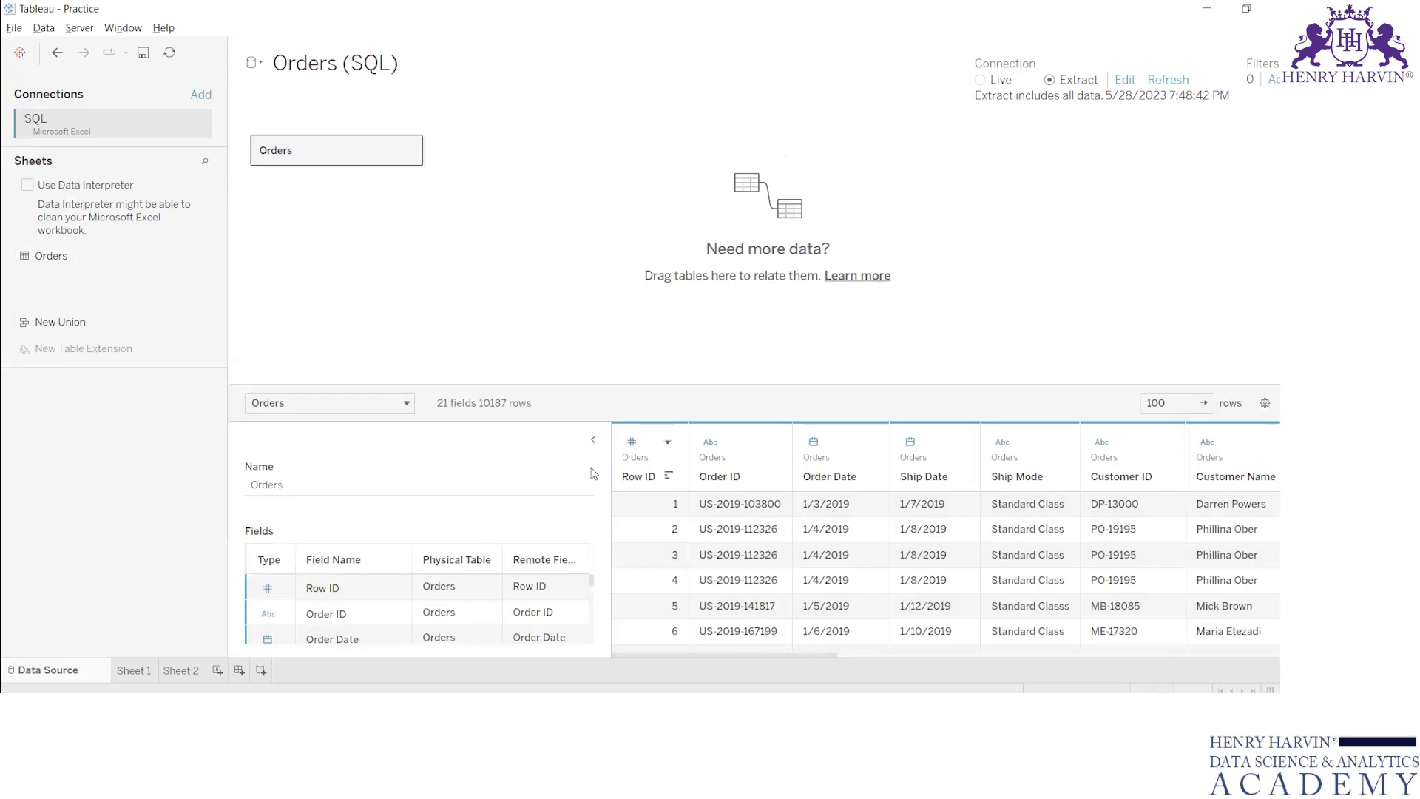
click(590, 447)
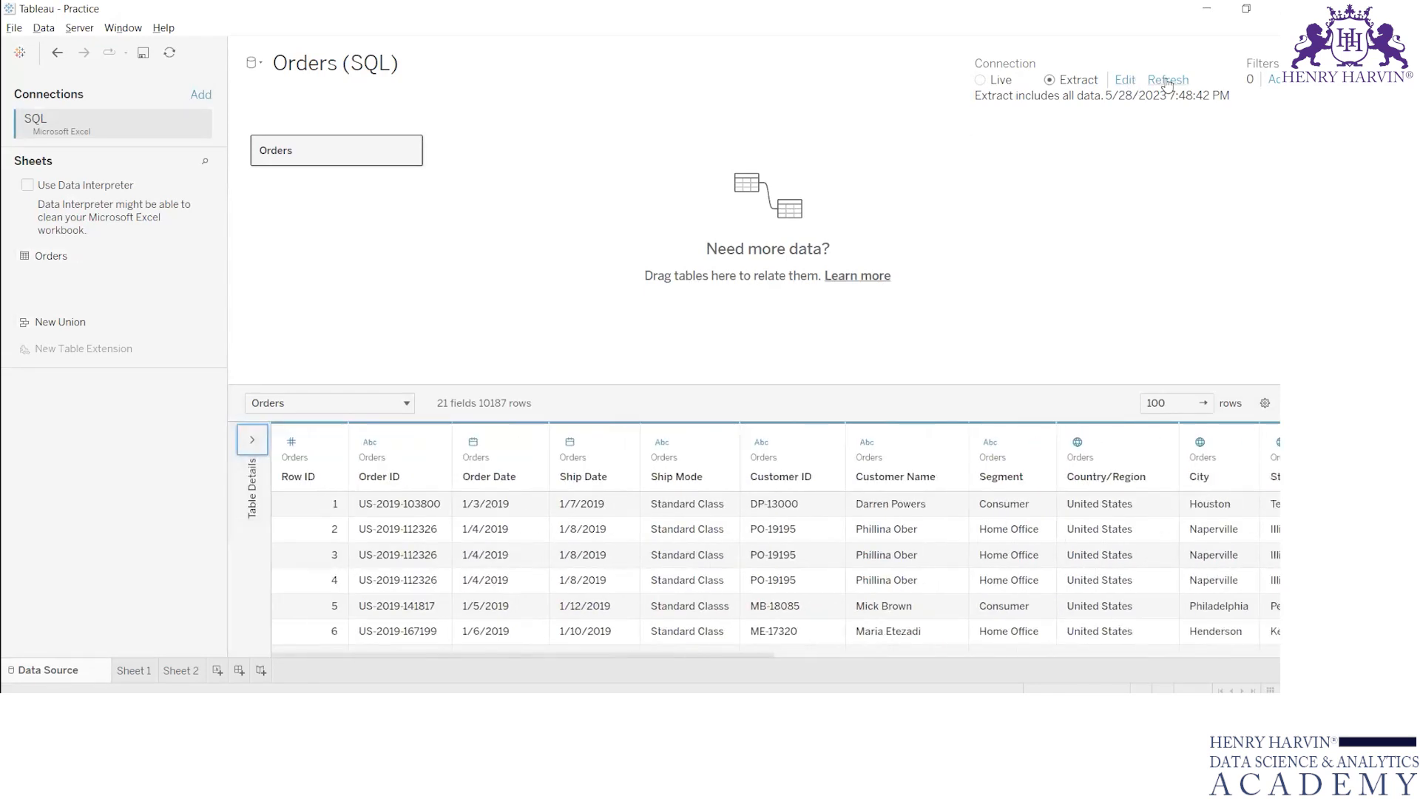
- Remove Region from Sheet 1's rows and display the Orders (SQL) fields
click(148, 670)
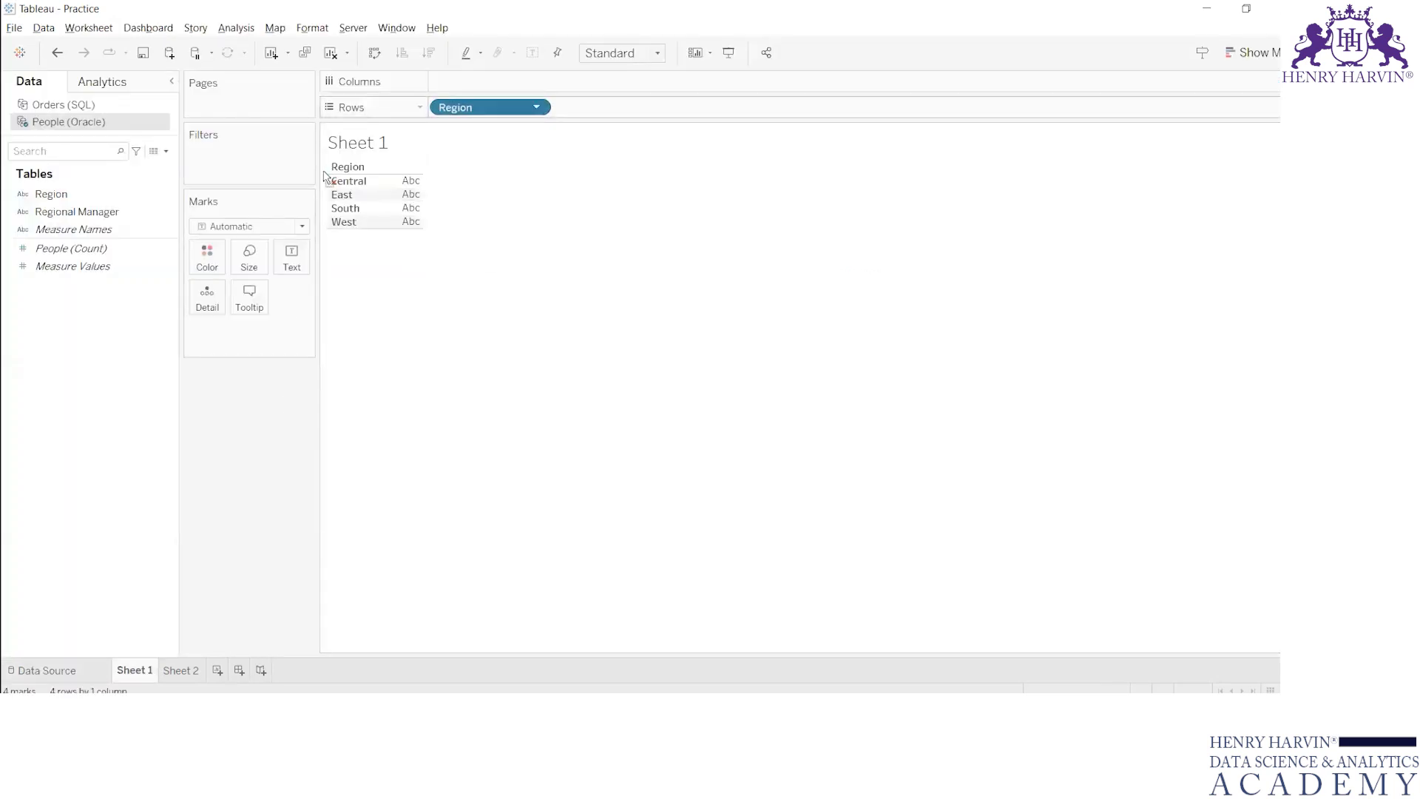
drag(4, 386, 6, 381)
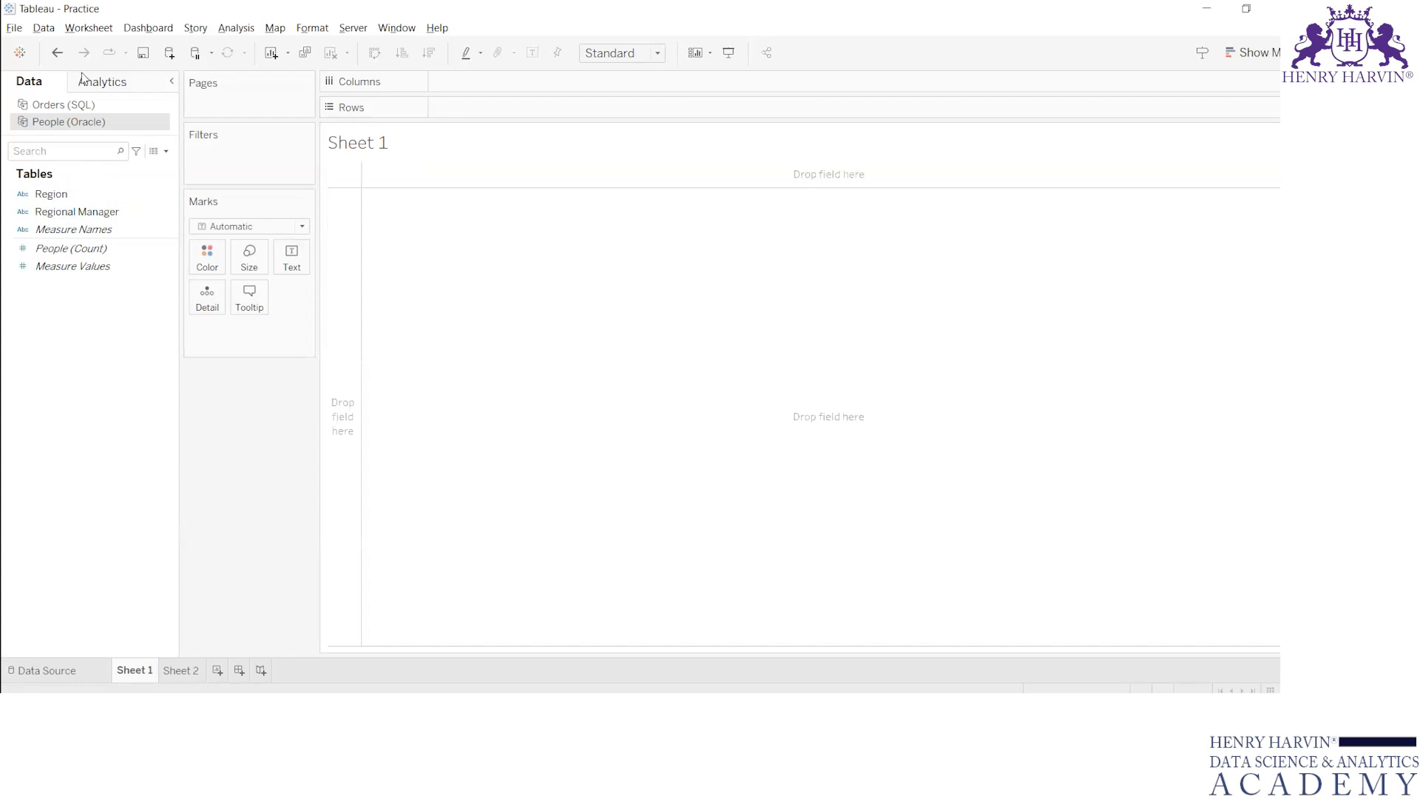
click(83, 108)
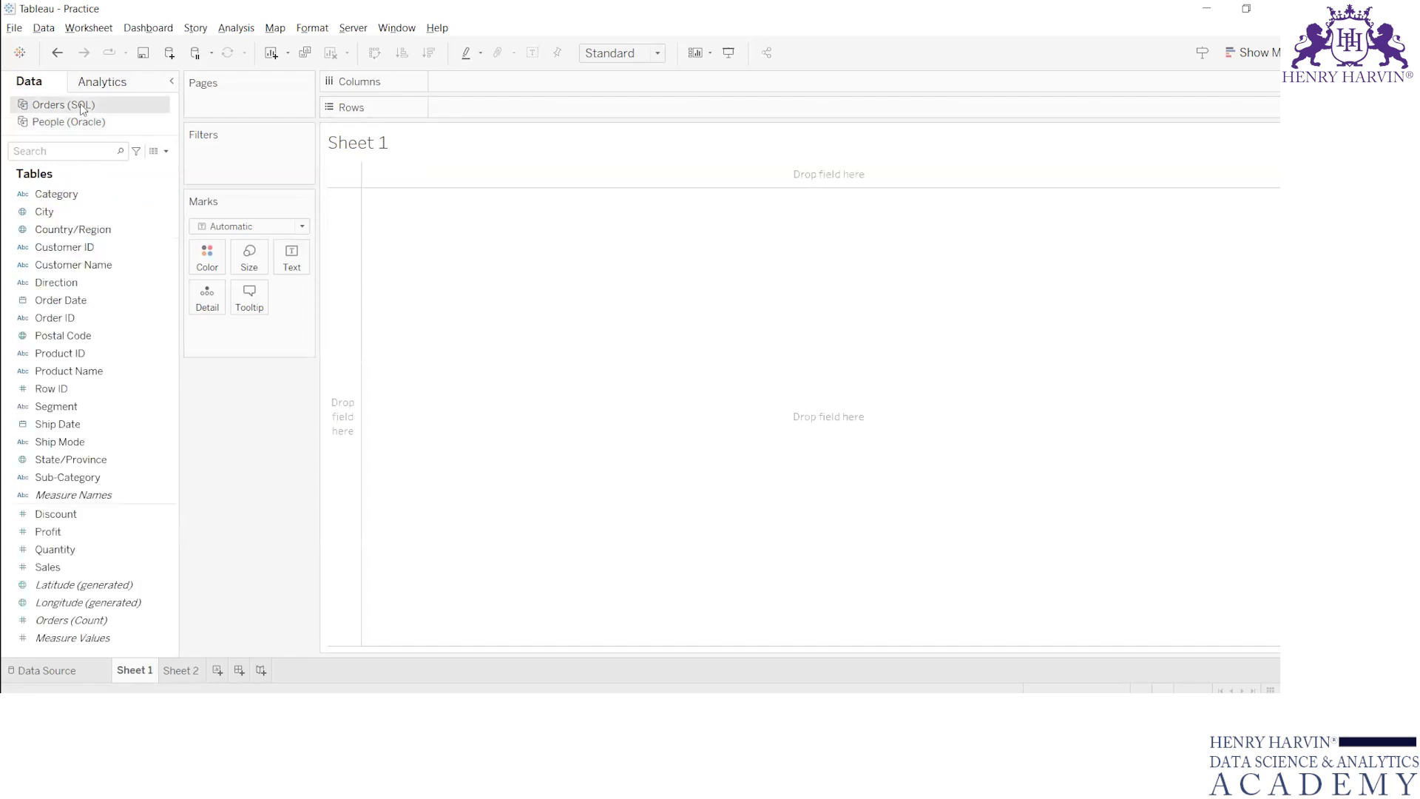
- Find the Direction field in Orders (SQL), place it on Sheet 1's rows, and clear the field search
click(87, 158)
text(dire)
click(71, 195)
drag(68, 194, 474, 110)
double_click(94, 146)
key(BackSpace)
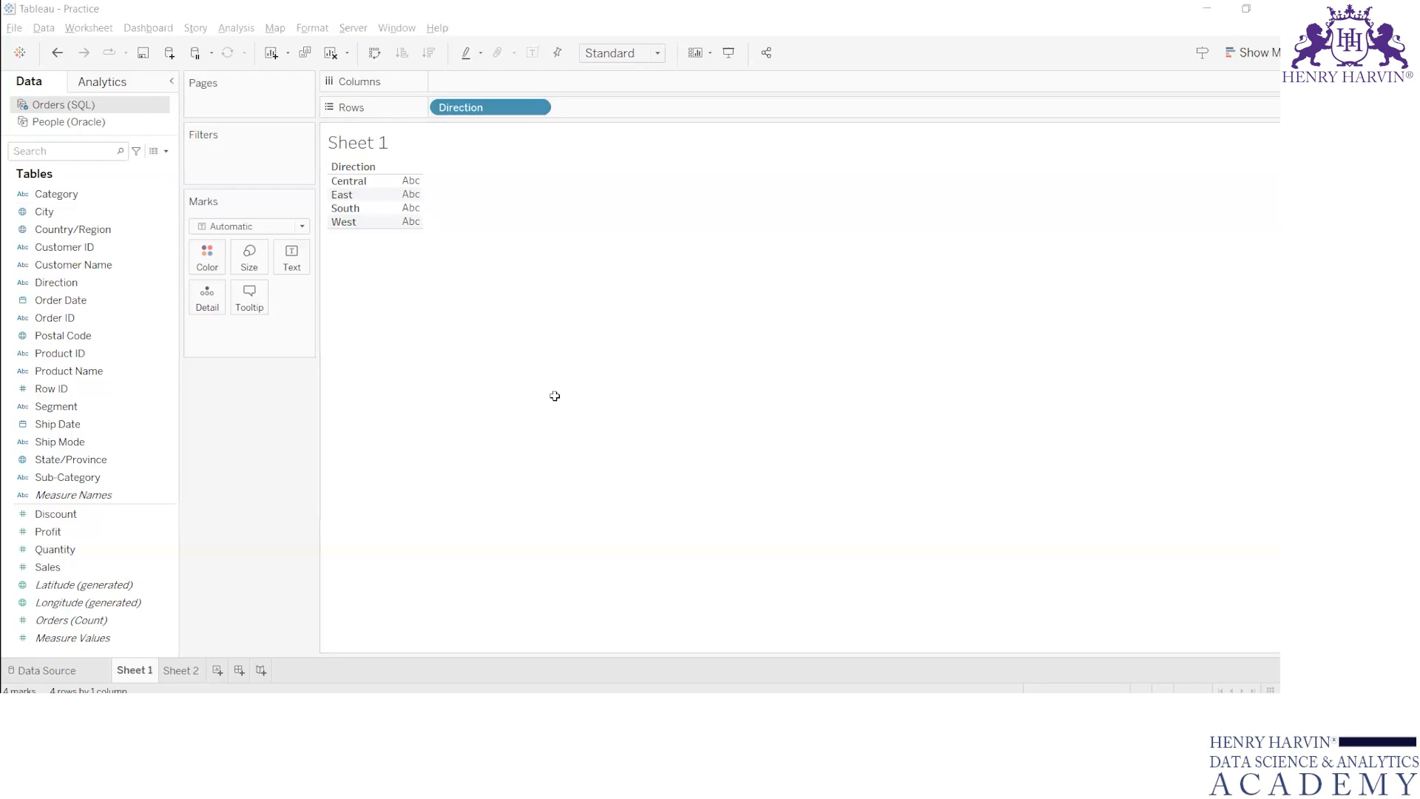
- Add Regional Manager from People (Oracle) as text beside each Direction value, and dismiss the blend relationship warning
click(111, 122)
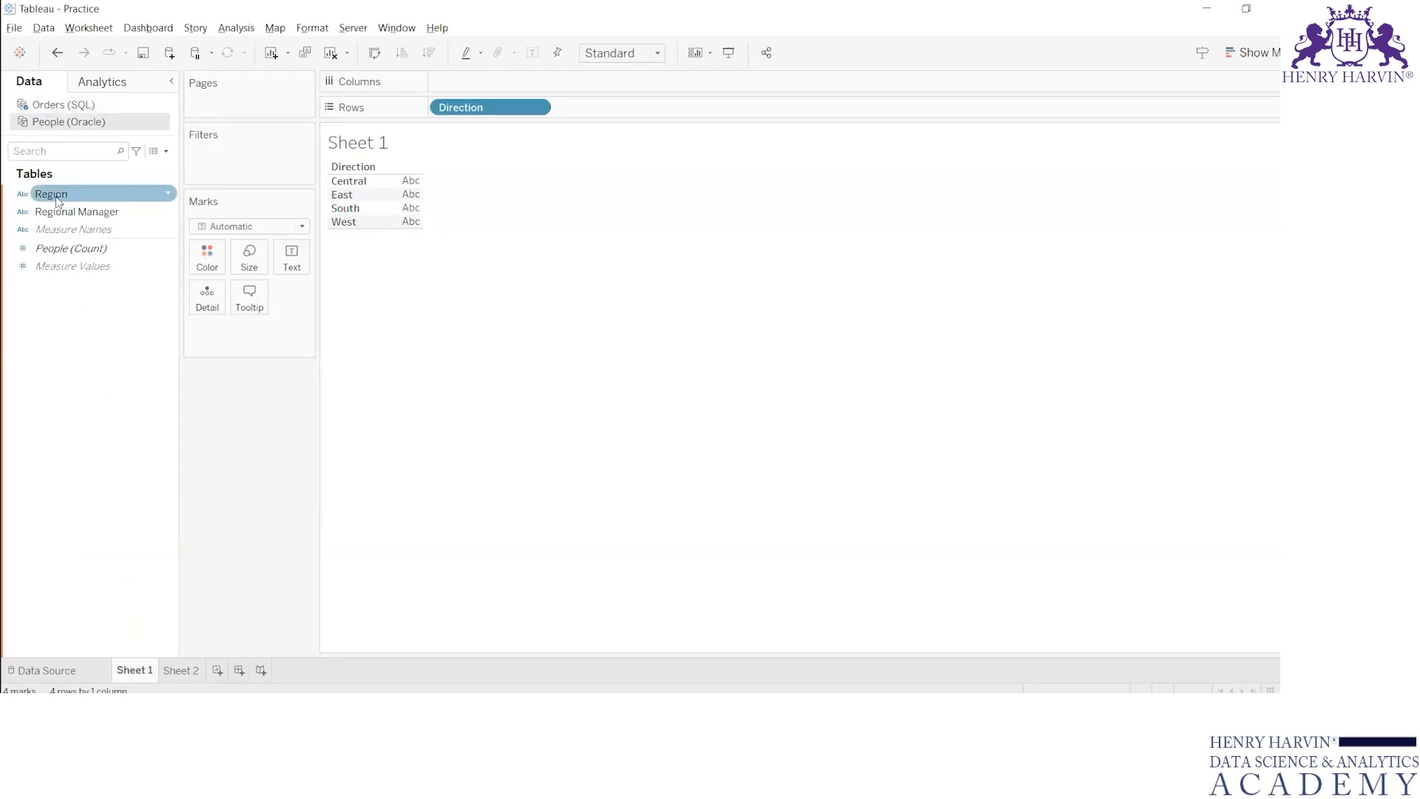
drag(66, 211, 298, 257)
click(655, 372)
mouse_move(70, 194)
mouse_down()
mouse_move(113, 212)
mouse_move(56, 173)
mouse_up()
click(69, 212)
drag(118, 223, 299, 264)
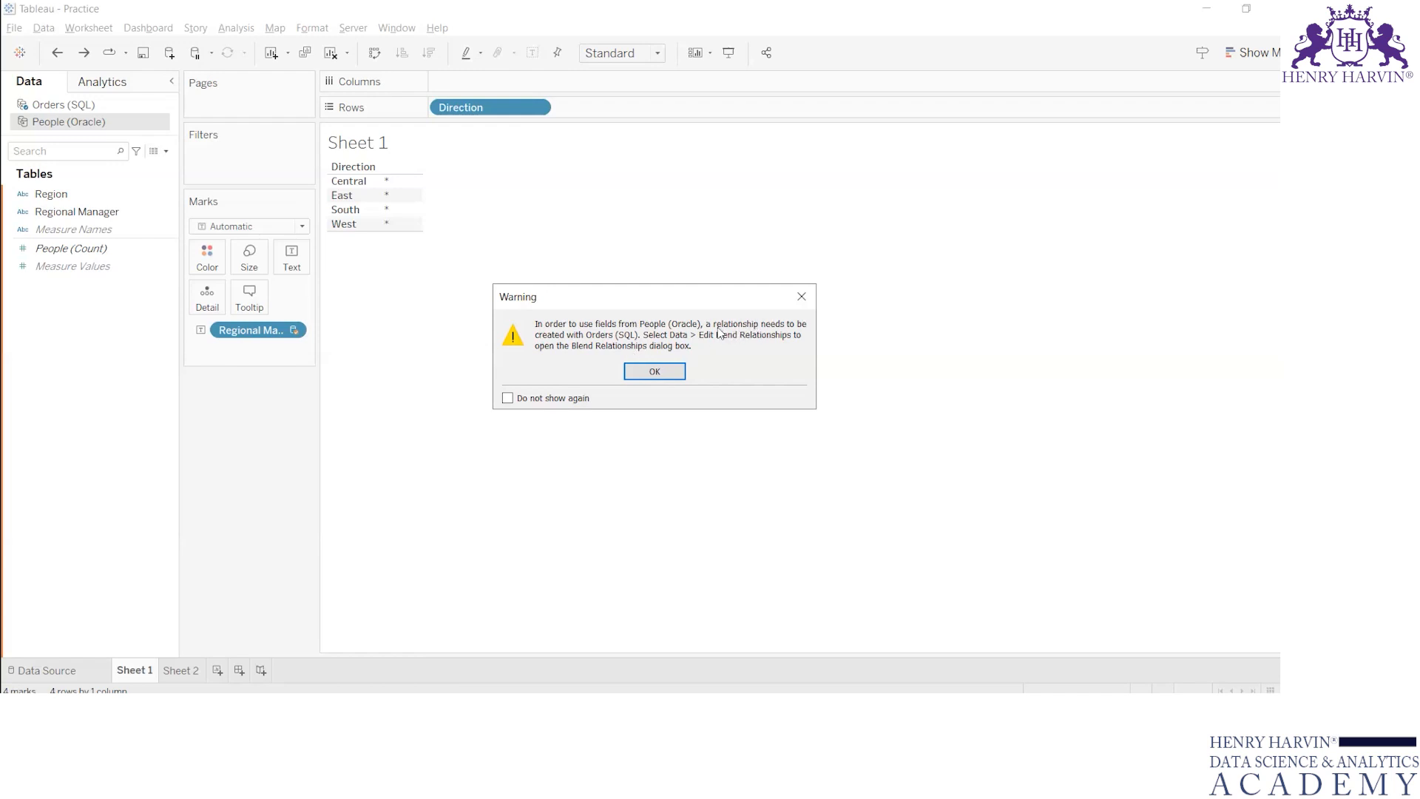
click(48, 34)
click(658, 371)
- Create a custom blend relationship mapping Direction in Orders (SQL) to Region in People (Oracle), and widen the column to fit the full names
click(44, 28)
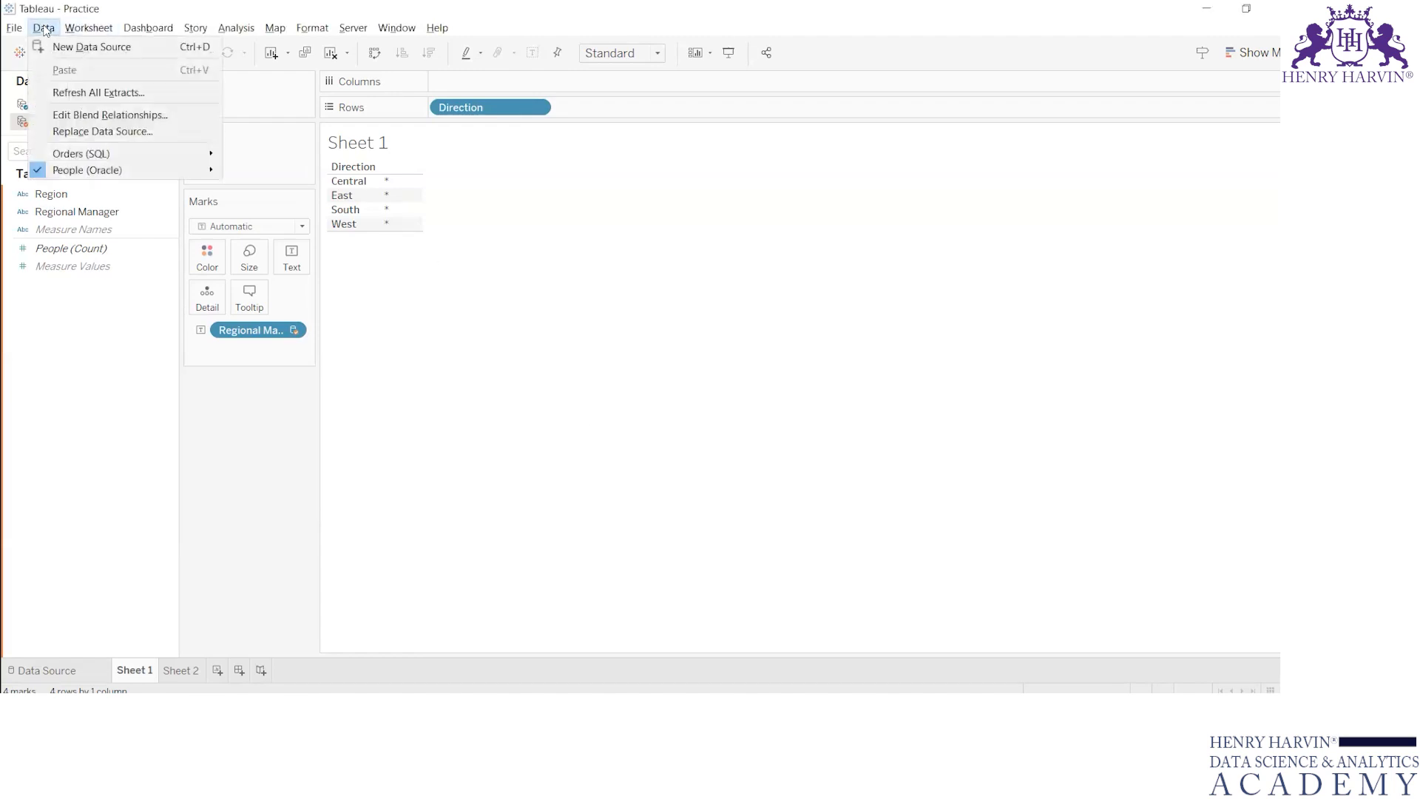
click(83, 118)
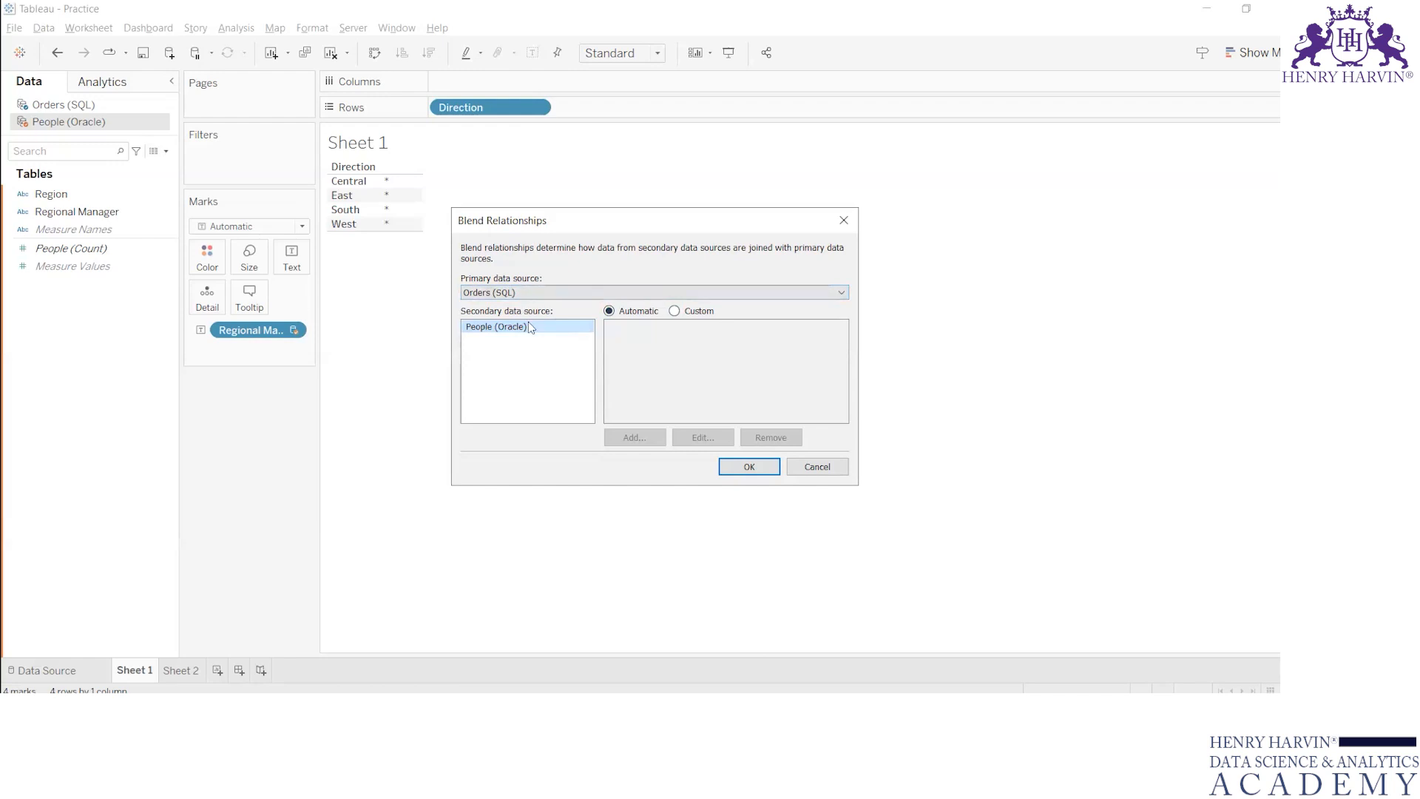
click(689, 313)
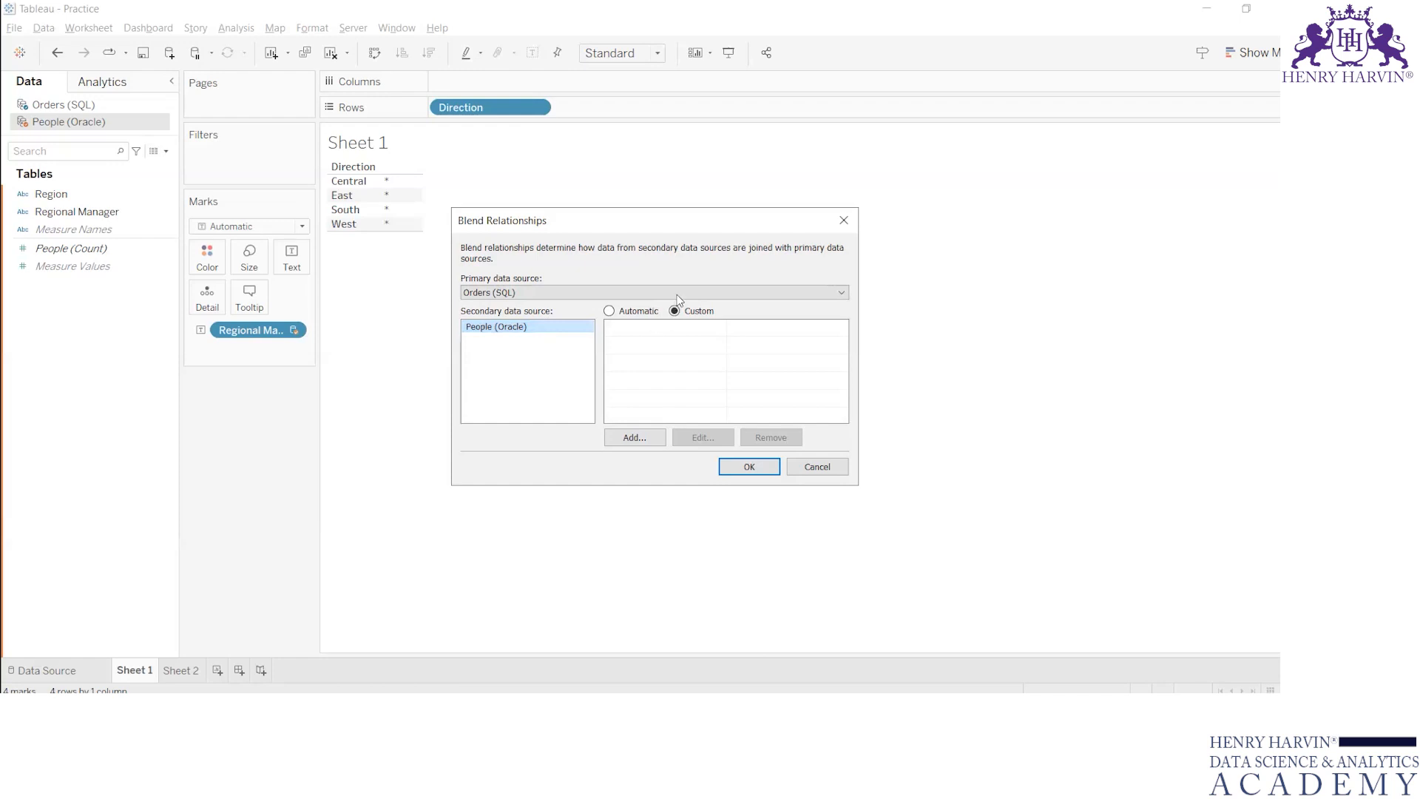
click(634, 436)
text(dire)
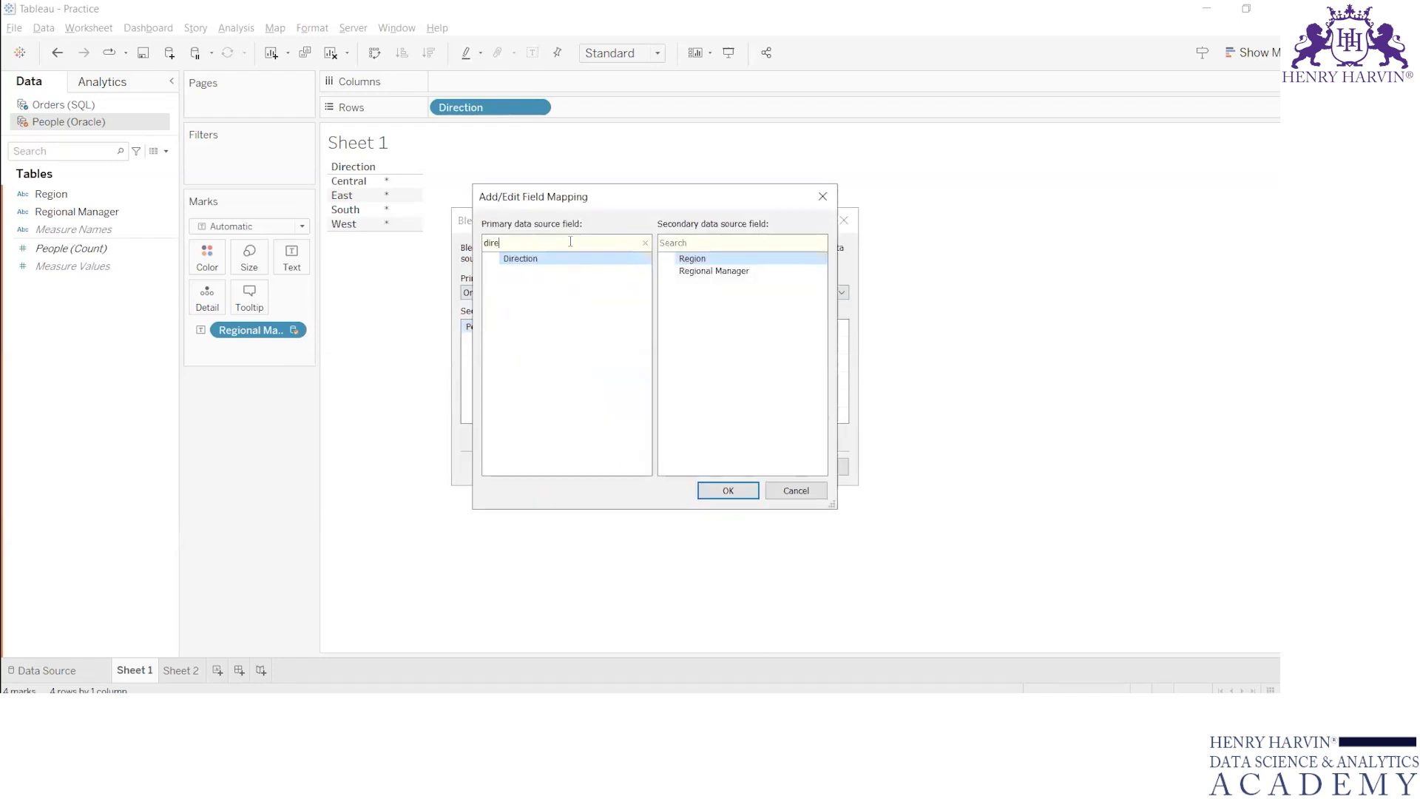
click(520, 261)
click(695, 260)
click(729, 490)
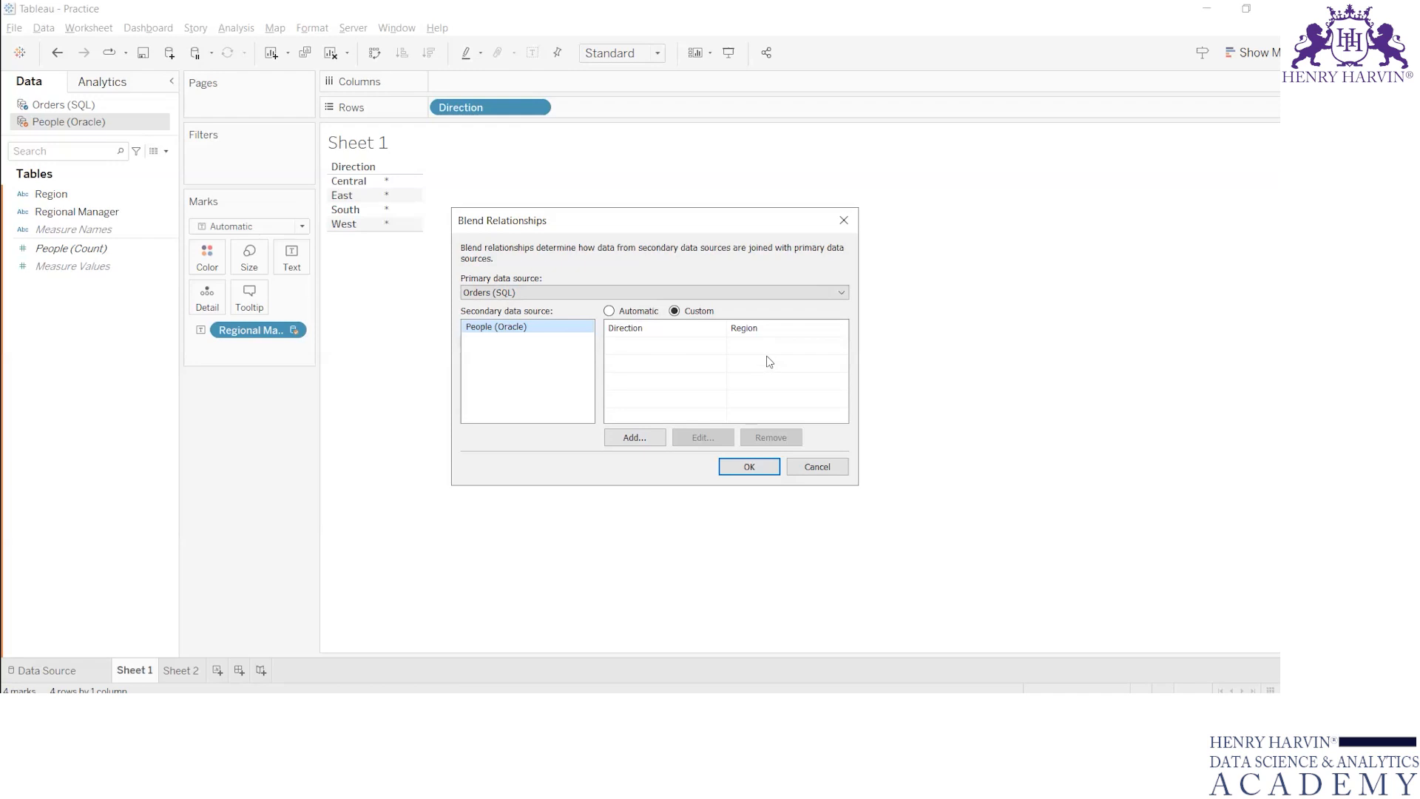
click(748, 466)
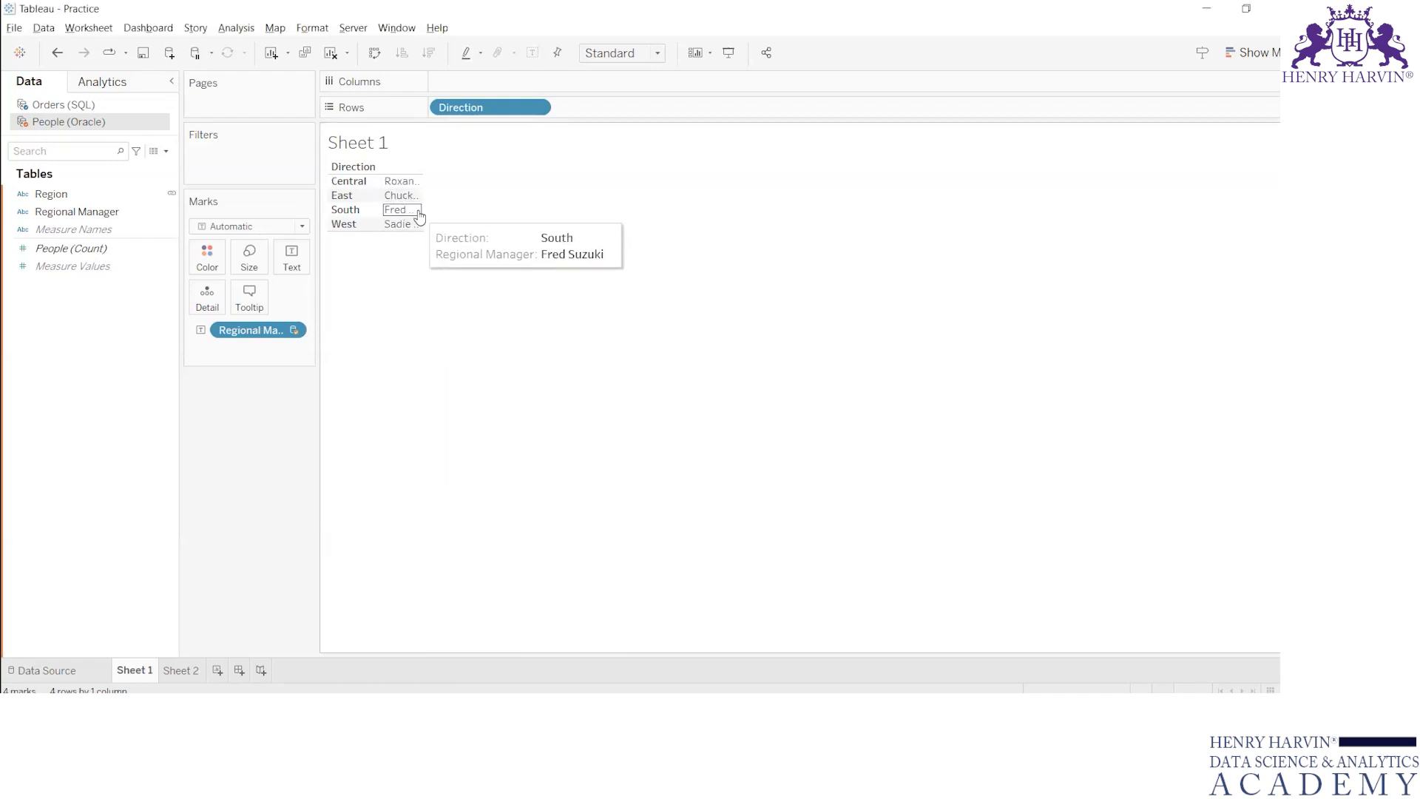
drag(422, 207, 507, 206)
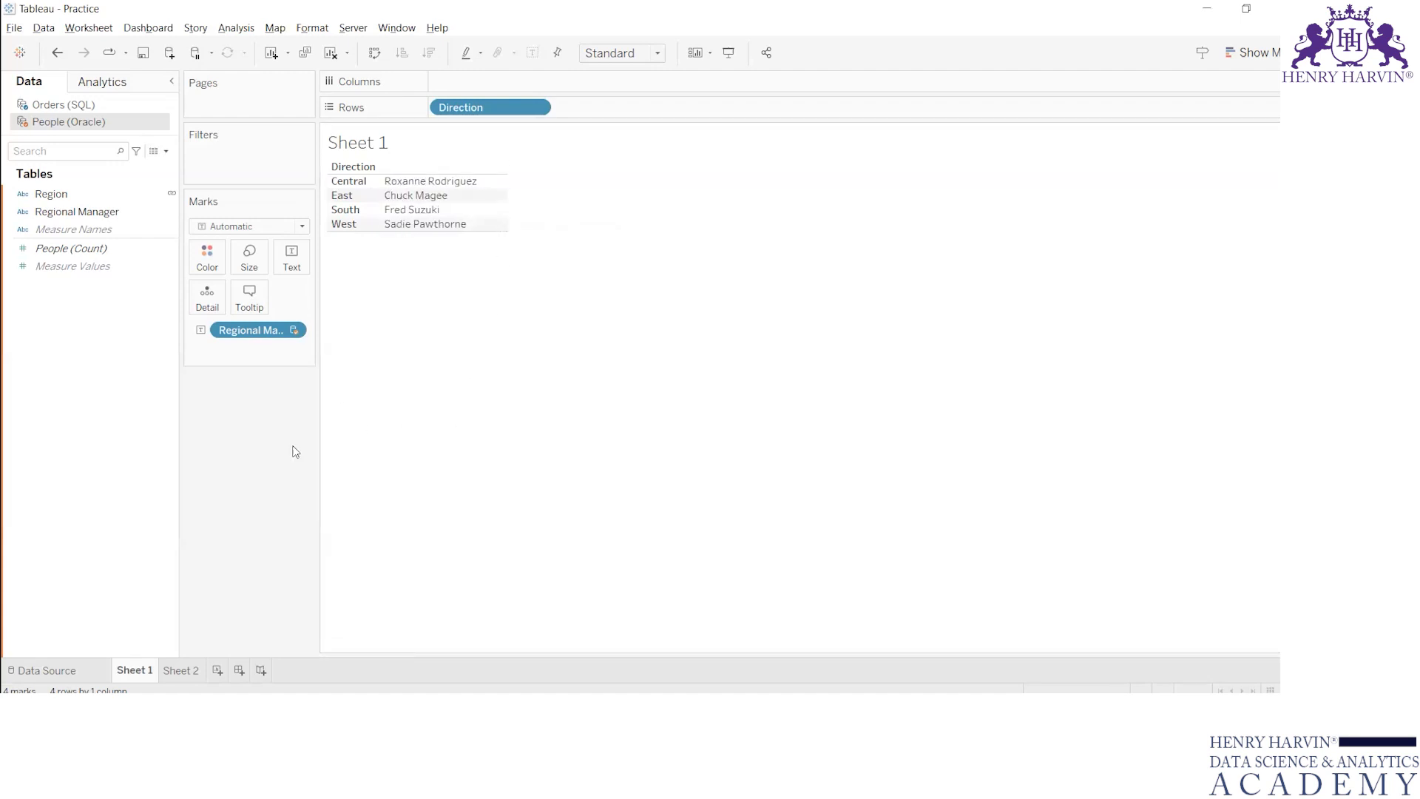
- Clear Sheet 1 and close the People (Oracle) data source
click(331, 52)
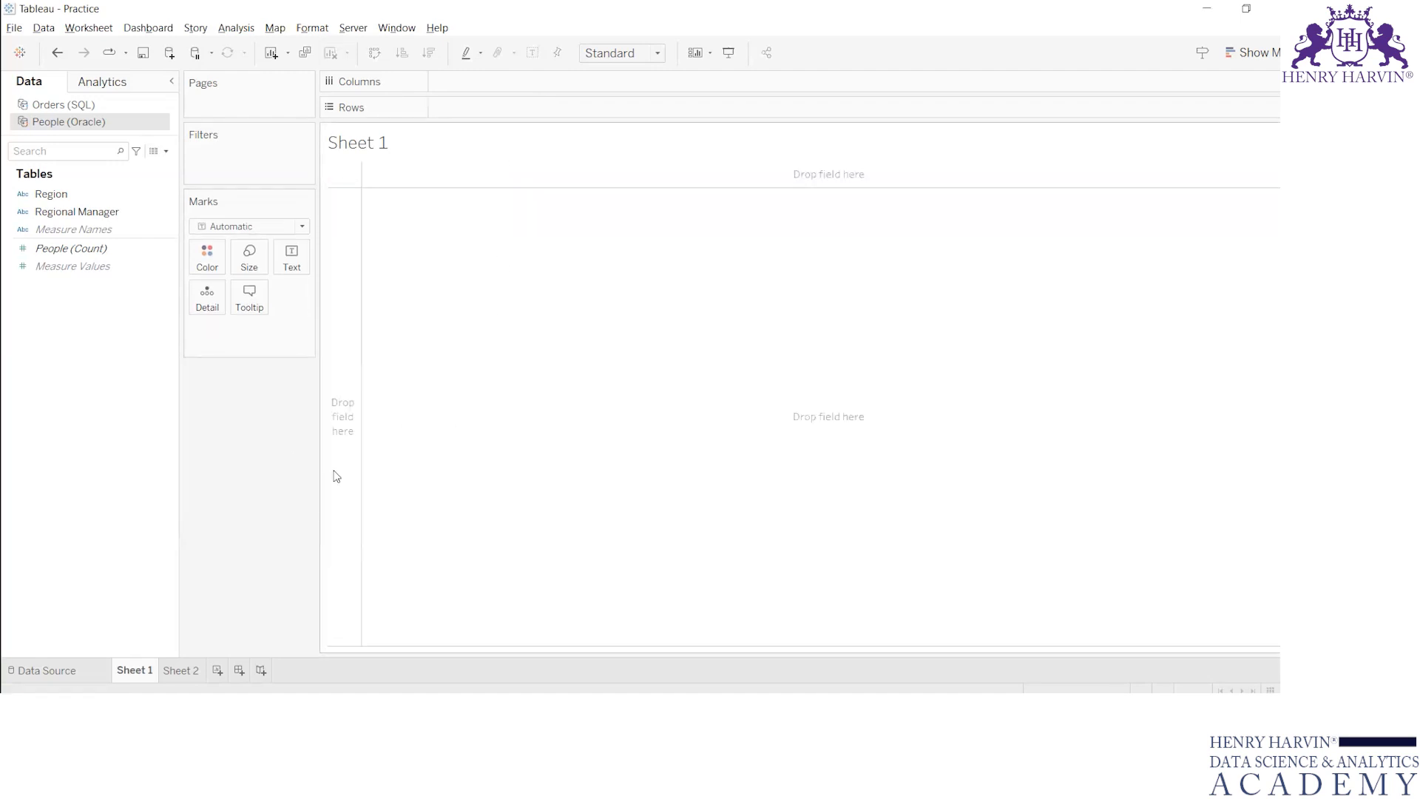
click(81, 679)
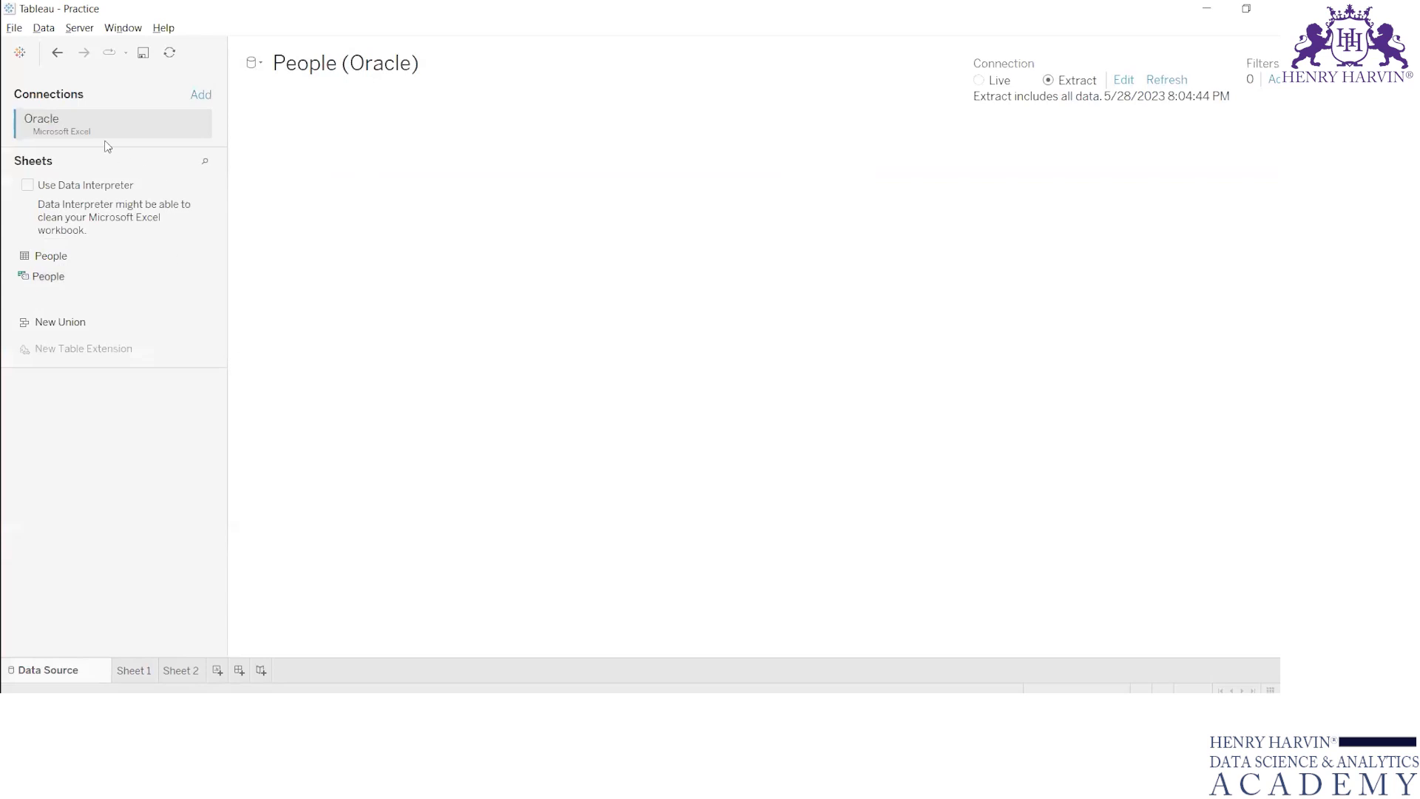
click(137, 673)
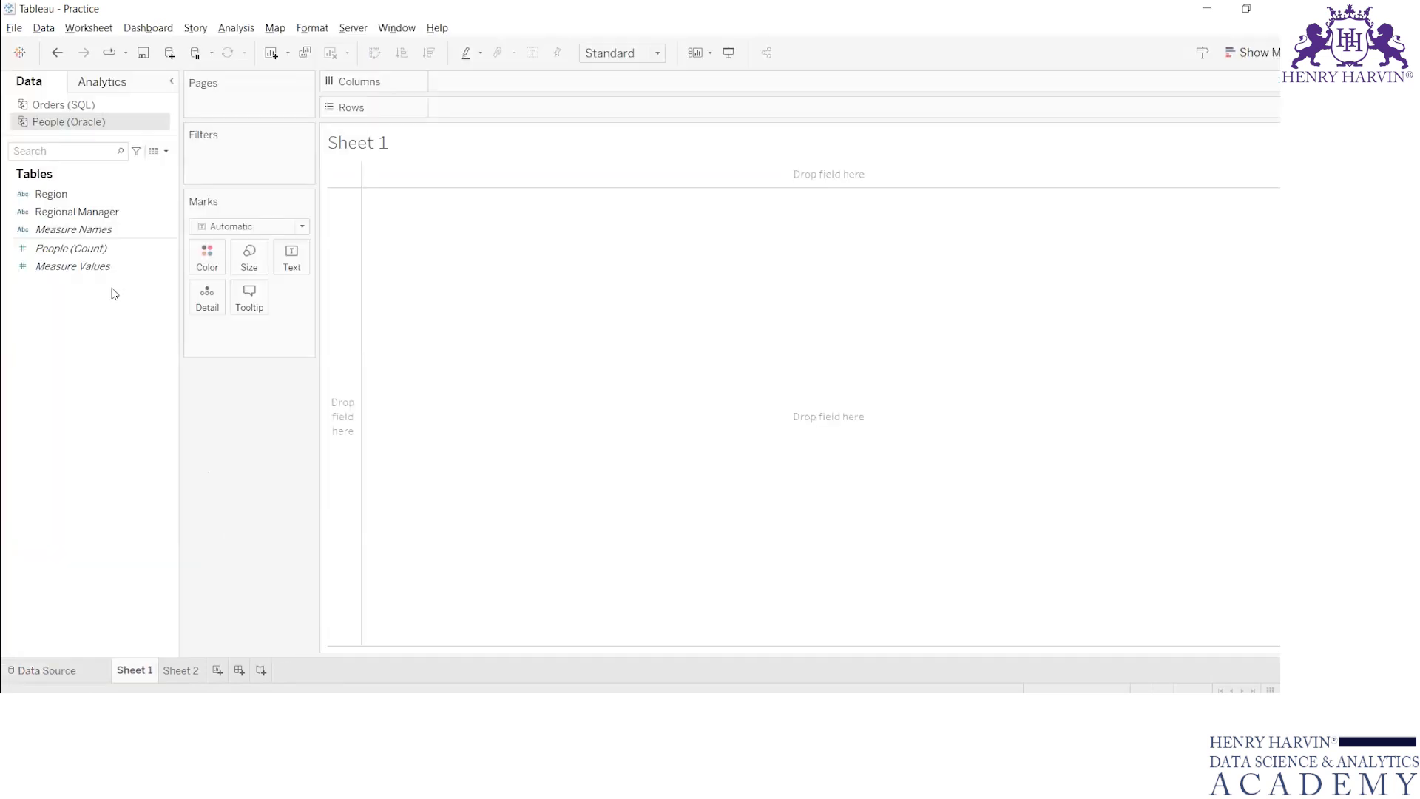
right_click(102, 123)
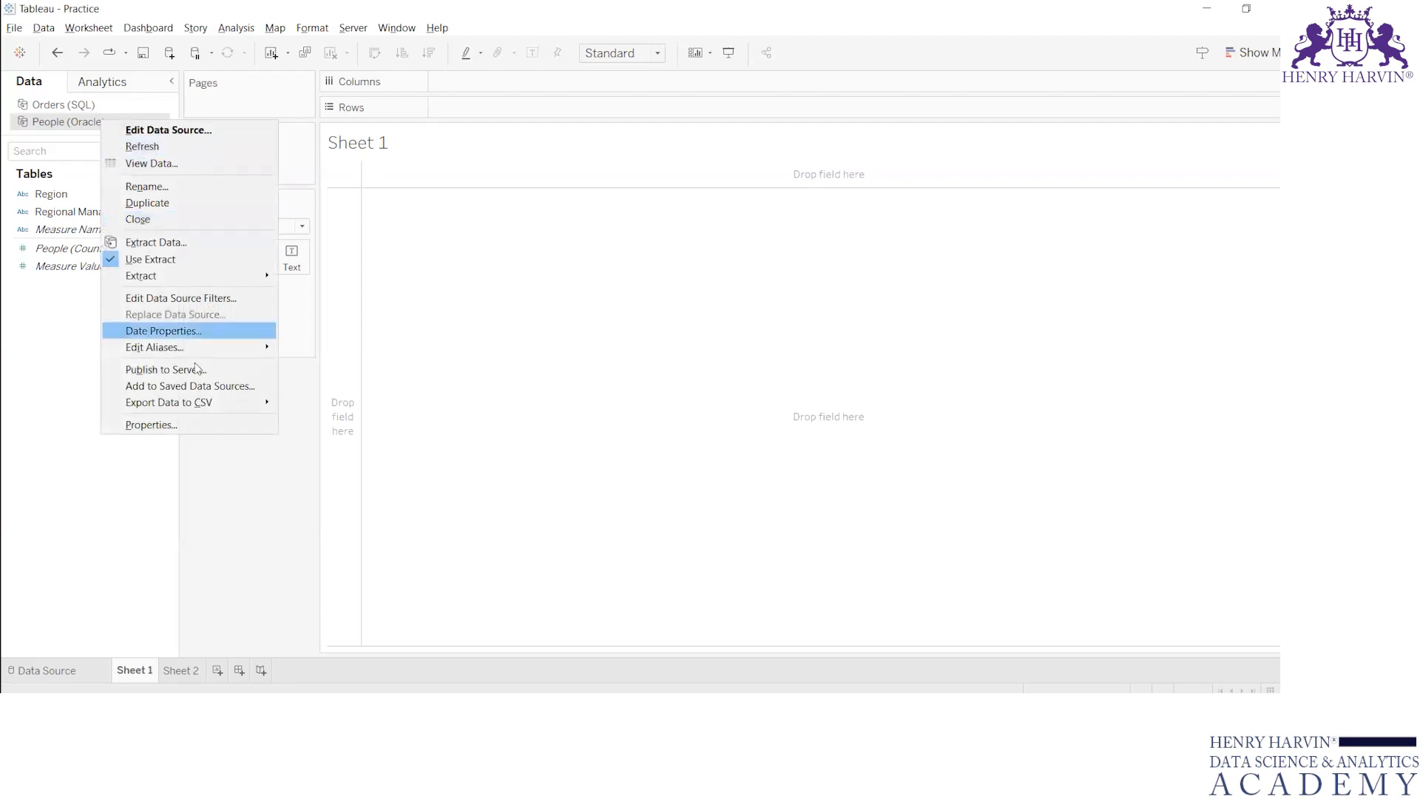
click(165, 222)
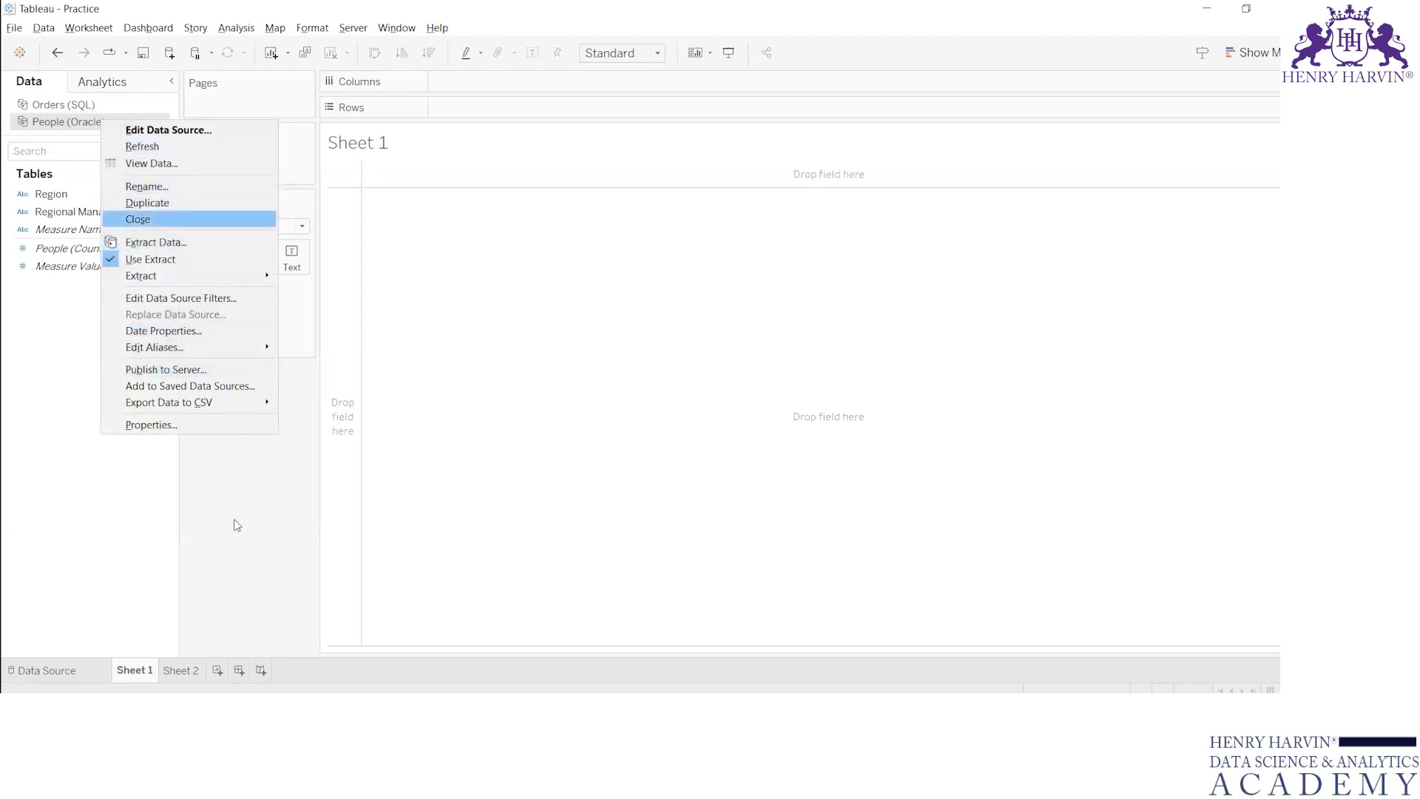
- Collapse the table details in the Orders (SQL) data source, and place Category on Sheet 1's rows
click(95, 677)
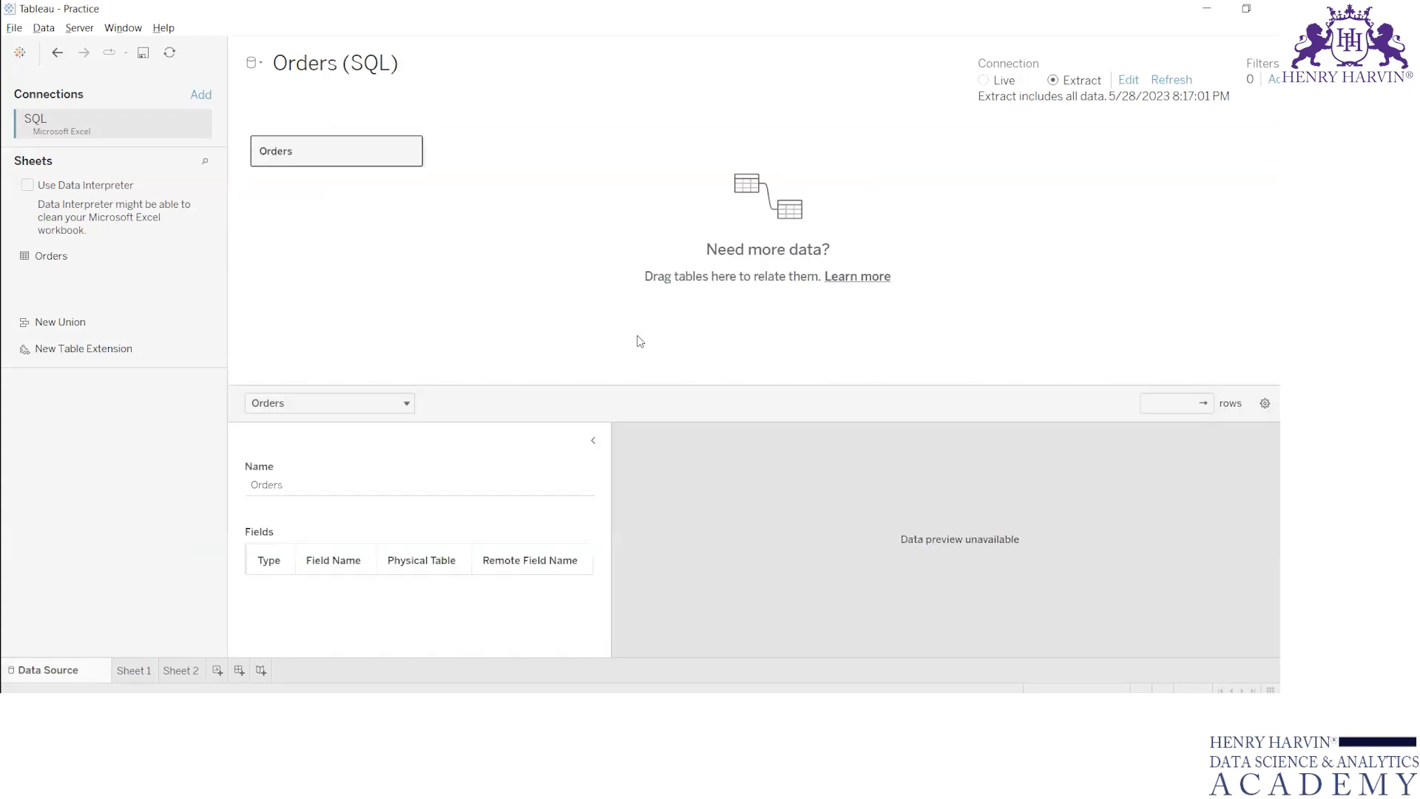
click(593, 440)
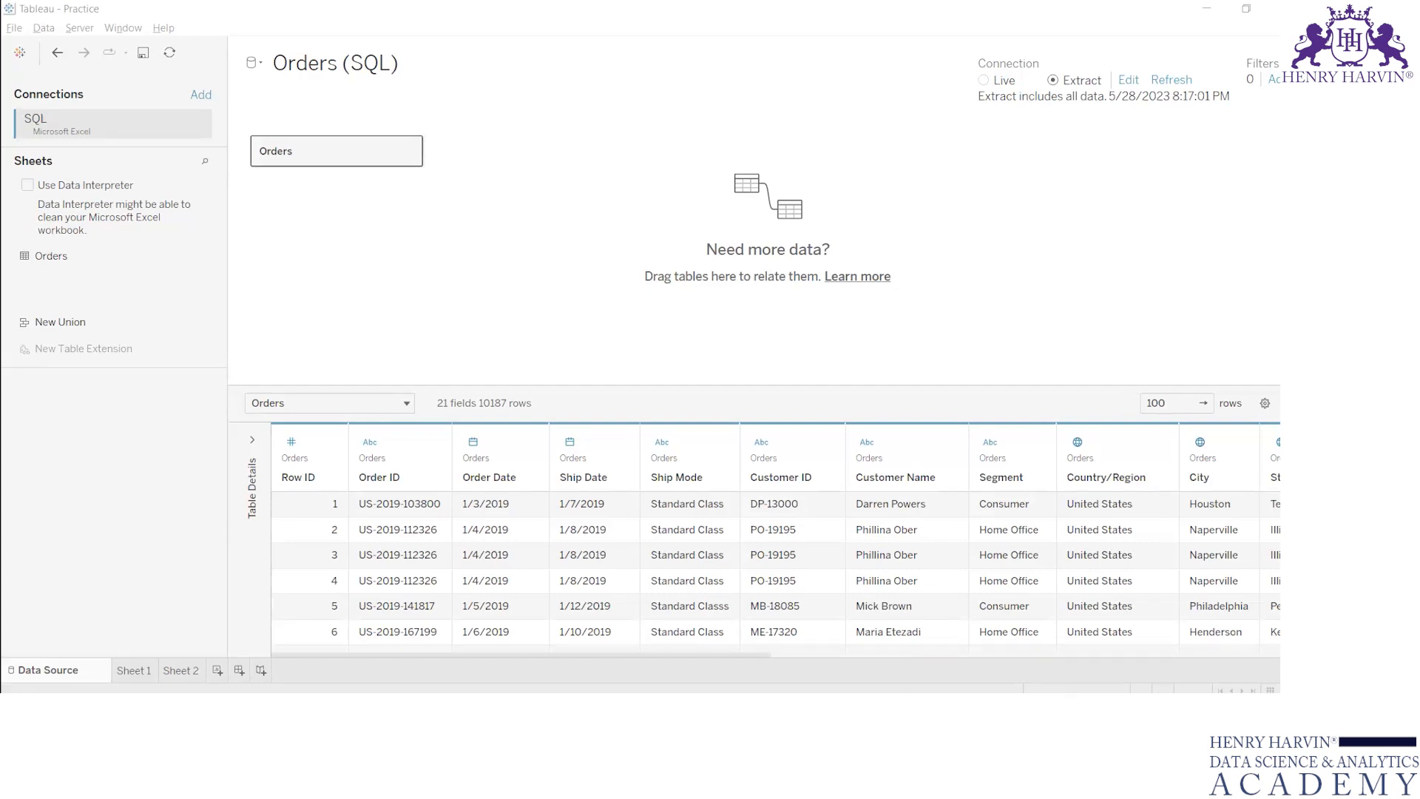
click(136, 670)
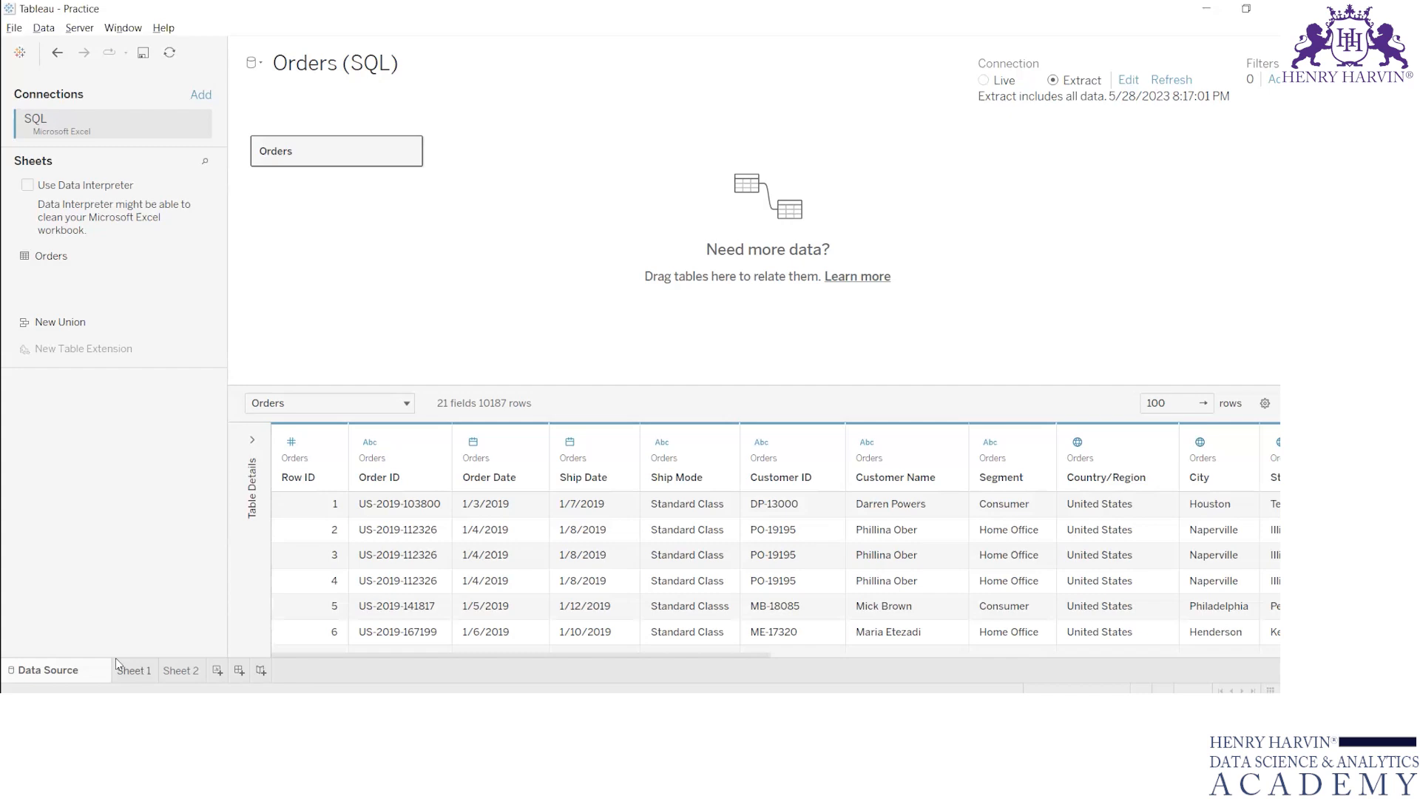
drag(82, 181, 483, 111)
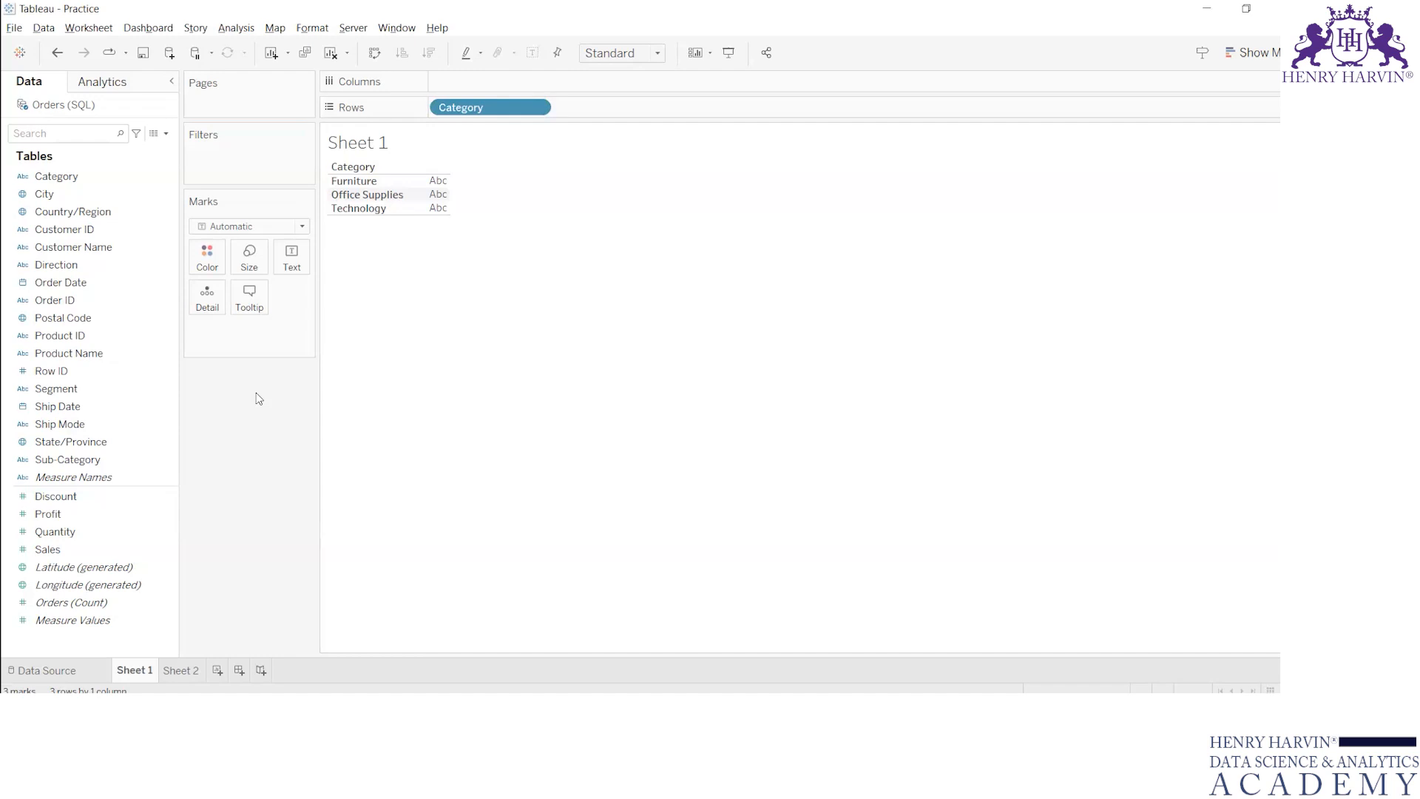
- Return to the Orders (SQL) data source and refresh its extract
click(24, 670)
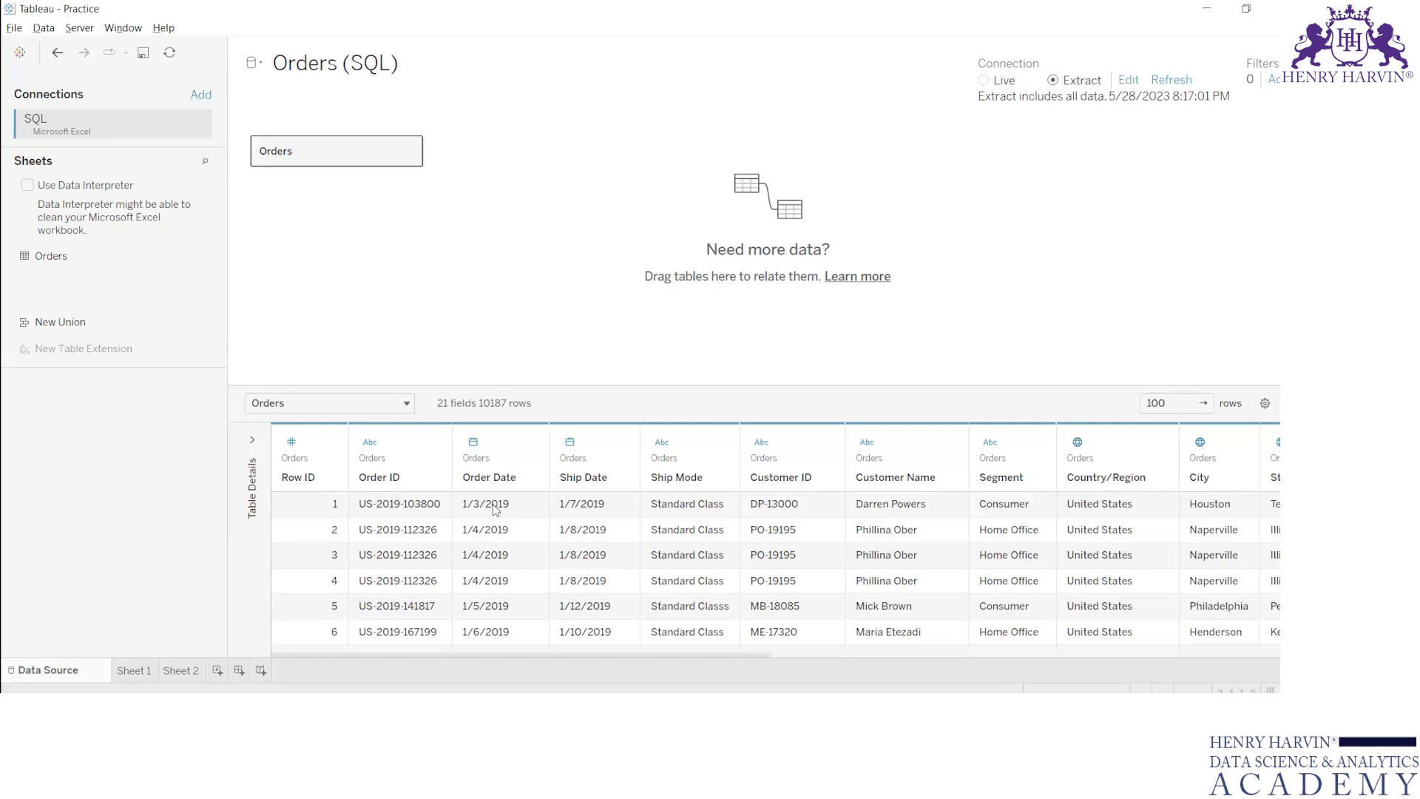
key(alt+Tab)
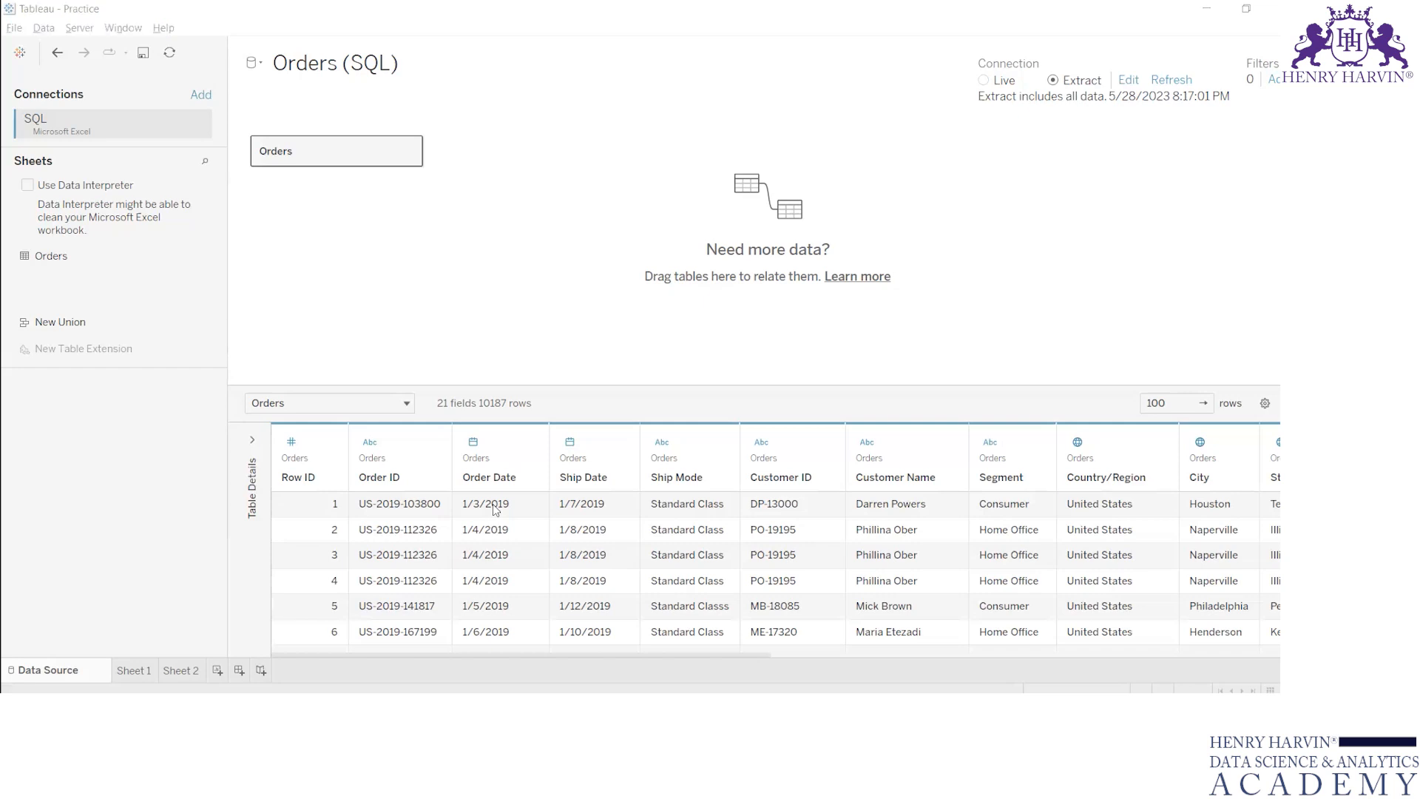
click(133, 670)
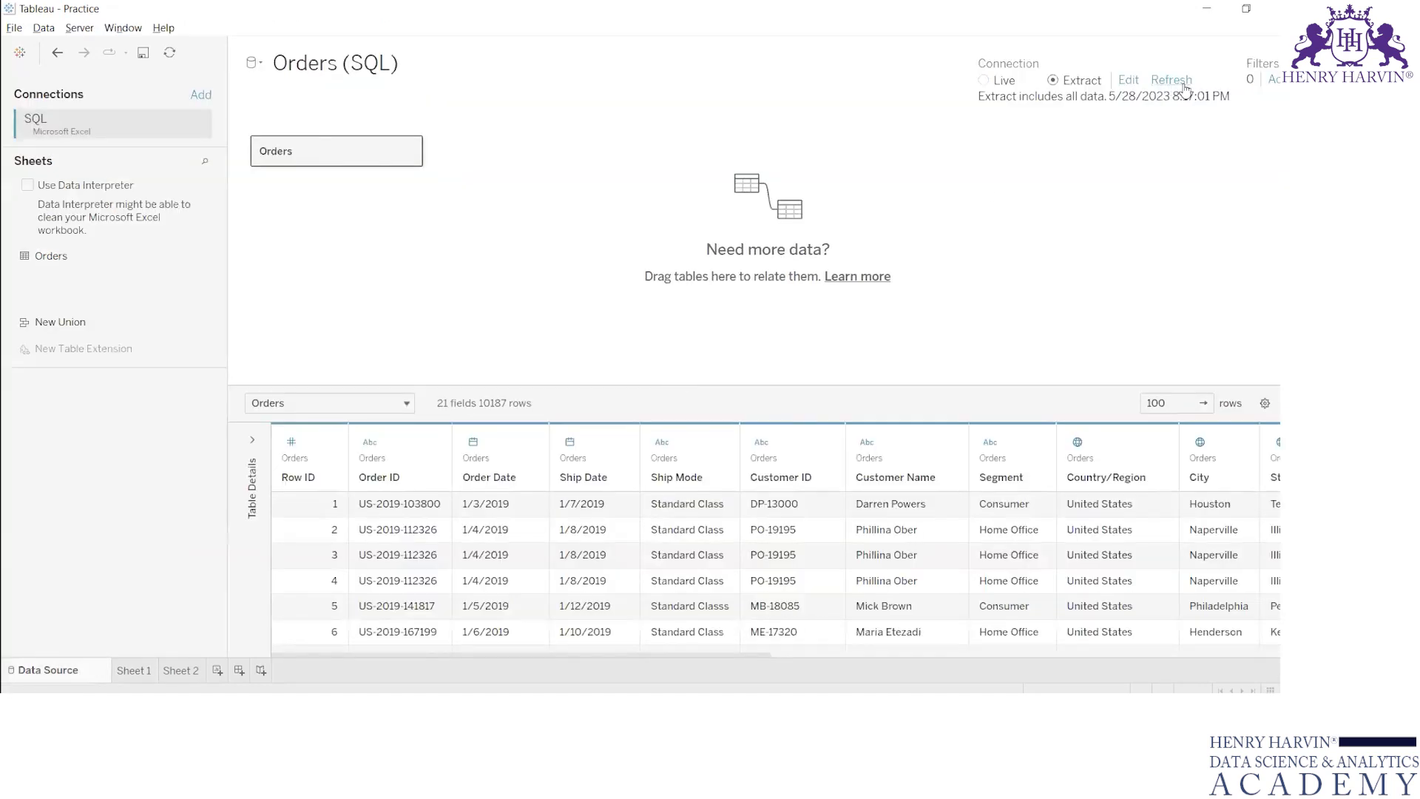
click(1184, 88)
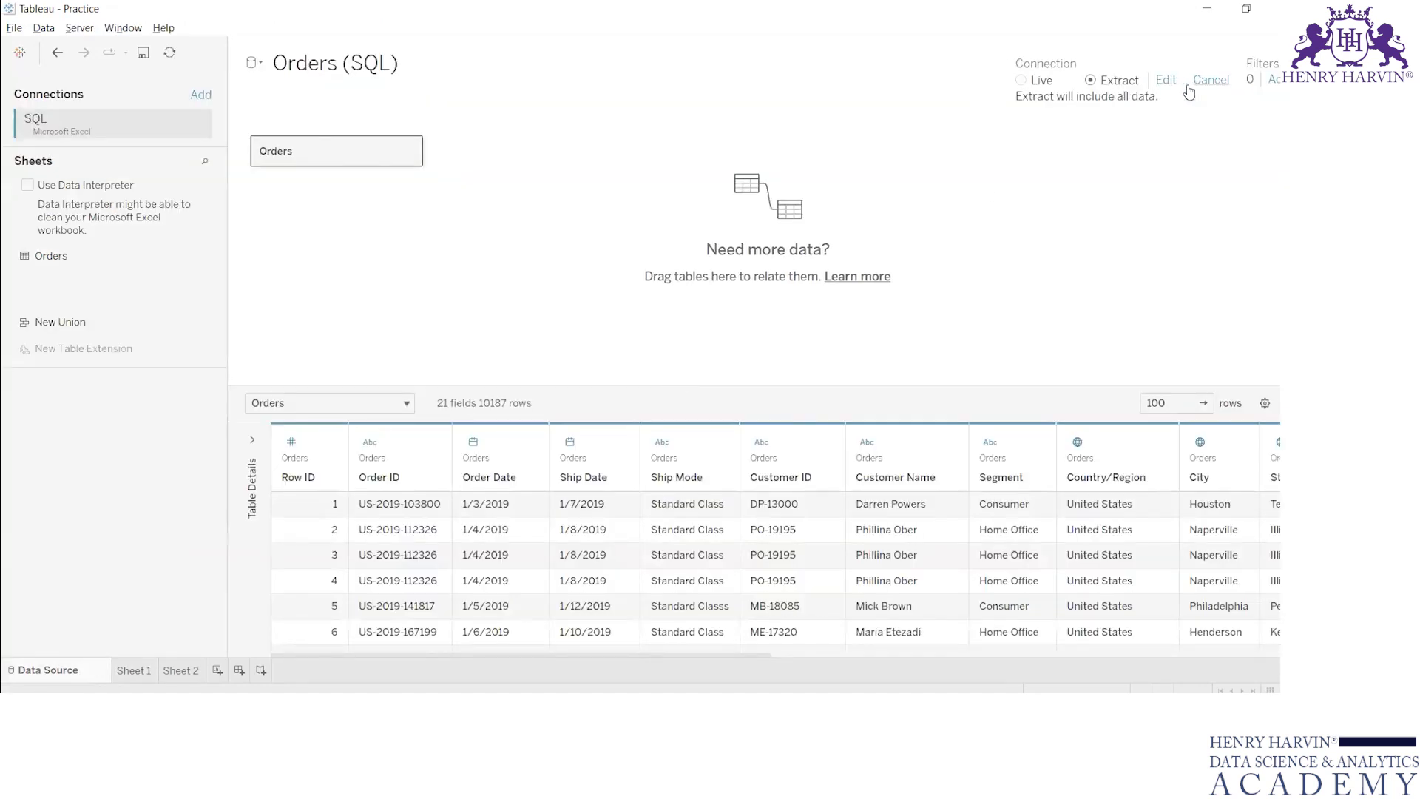
- Review the extract settings without changing them, and switch the Orders (SQL) connection to Live and back to Extract
click(1166, 80)
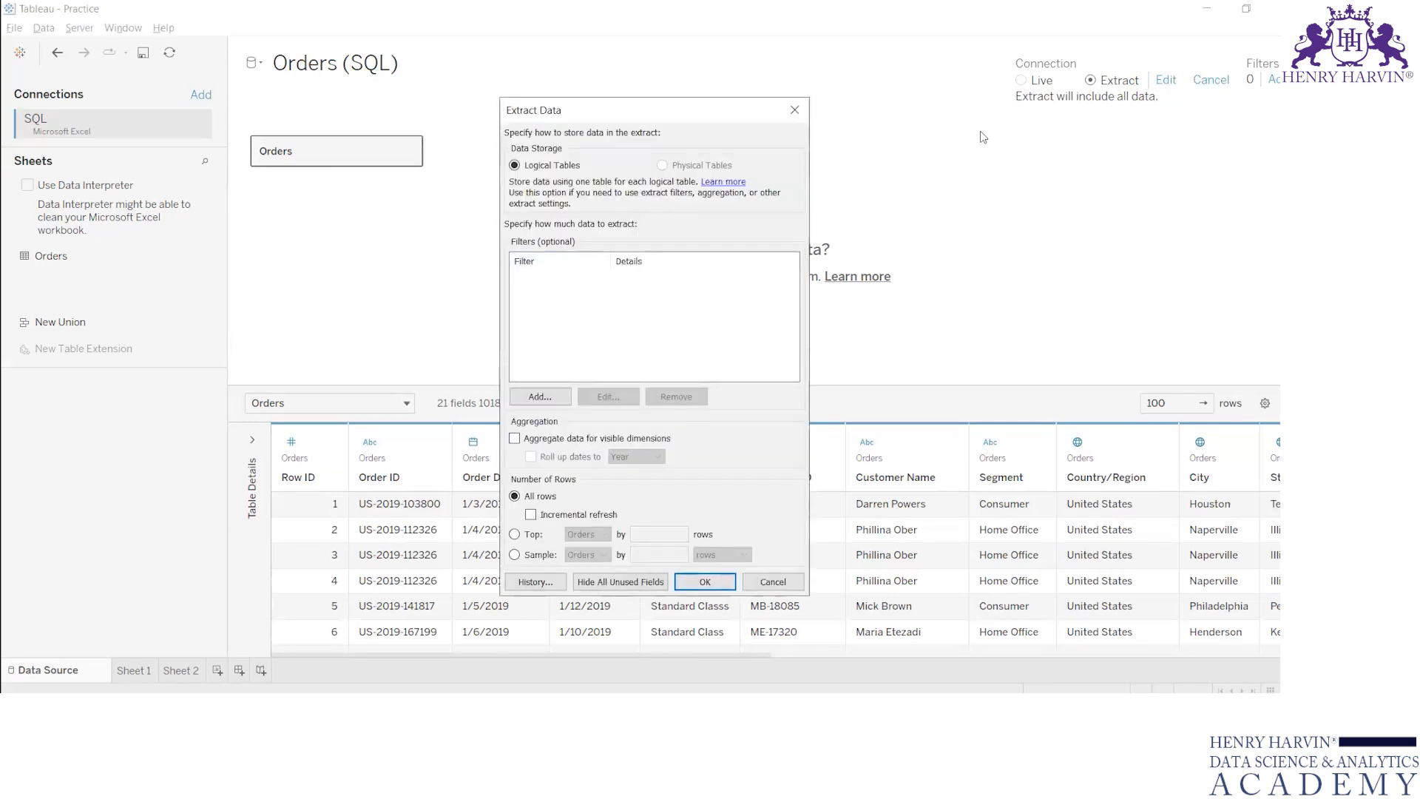
key(Escape)
click(1165, 80)
key(Escape)
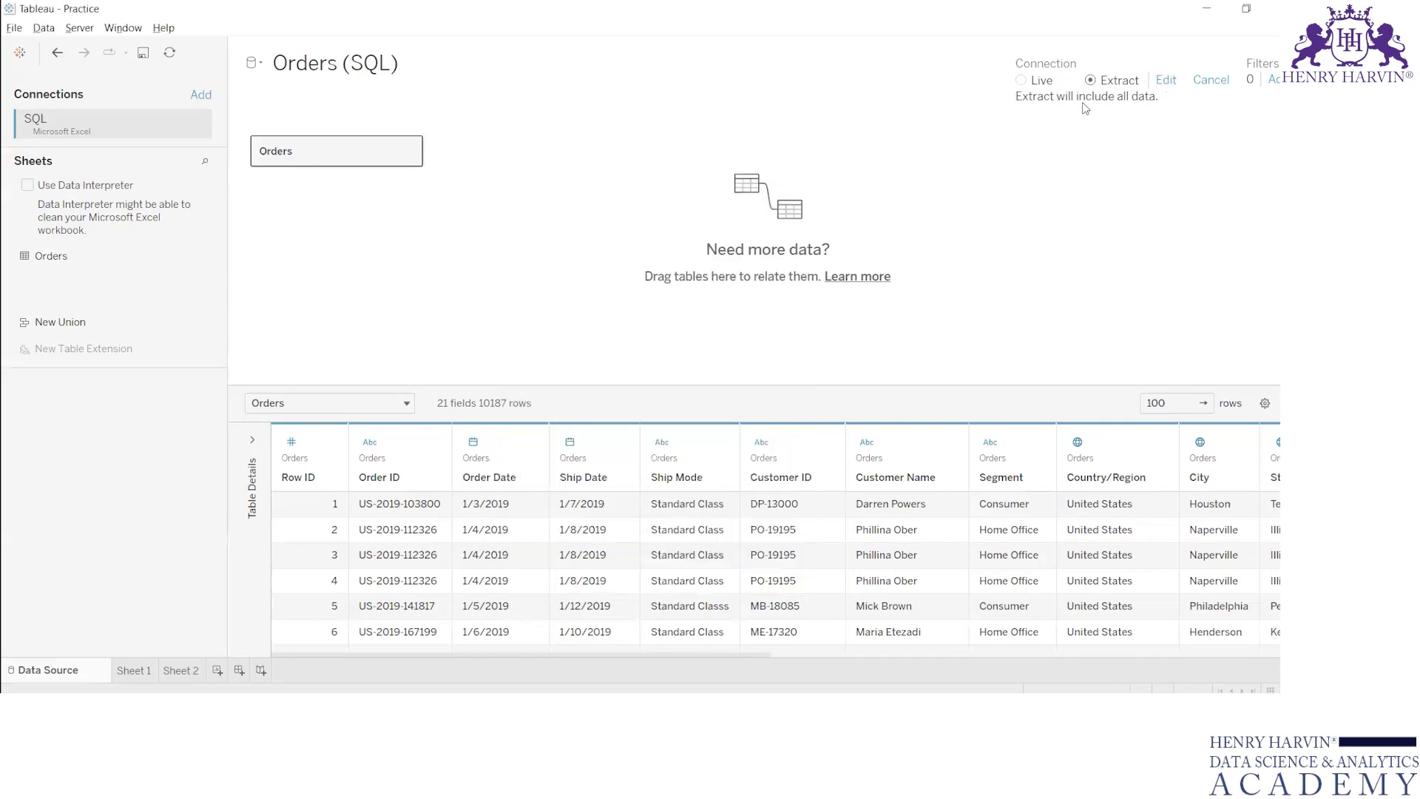
click(1032, 83)
click(1096, 83)
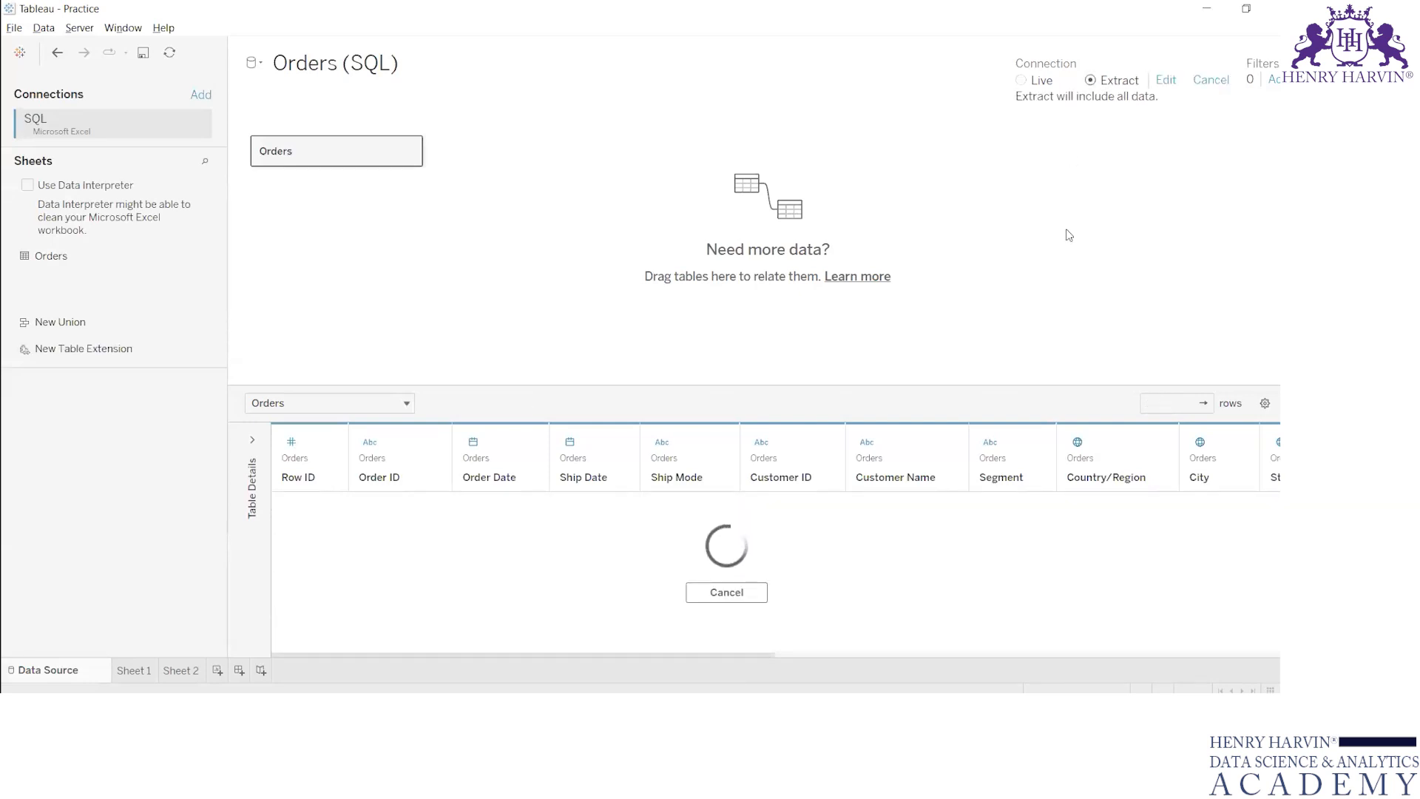